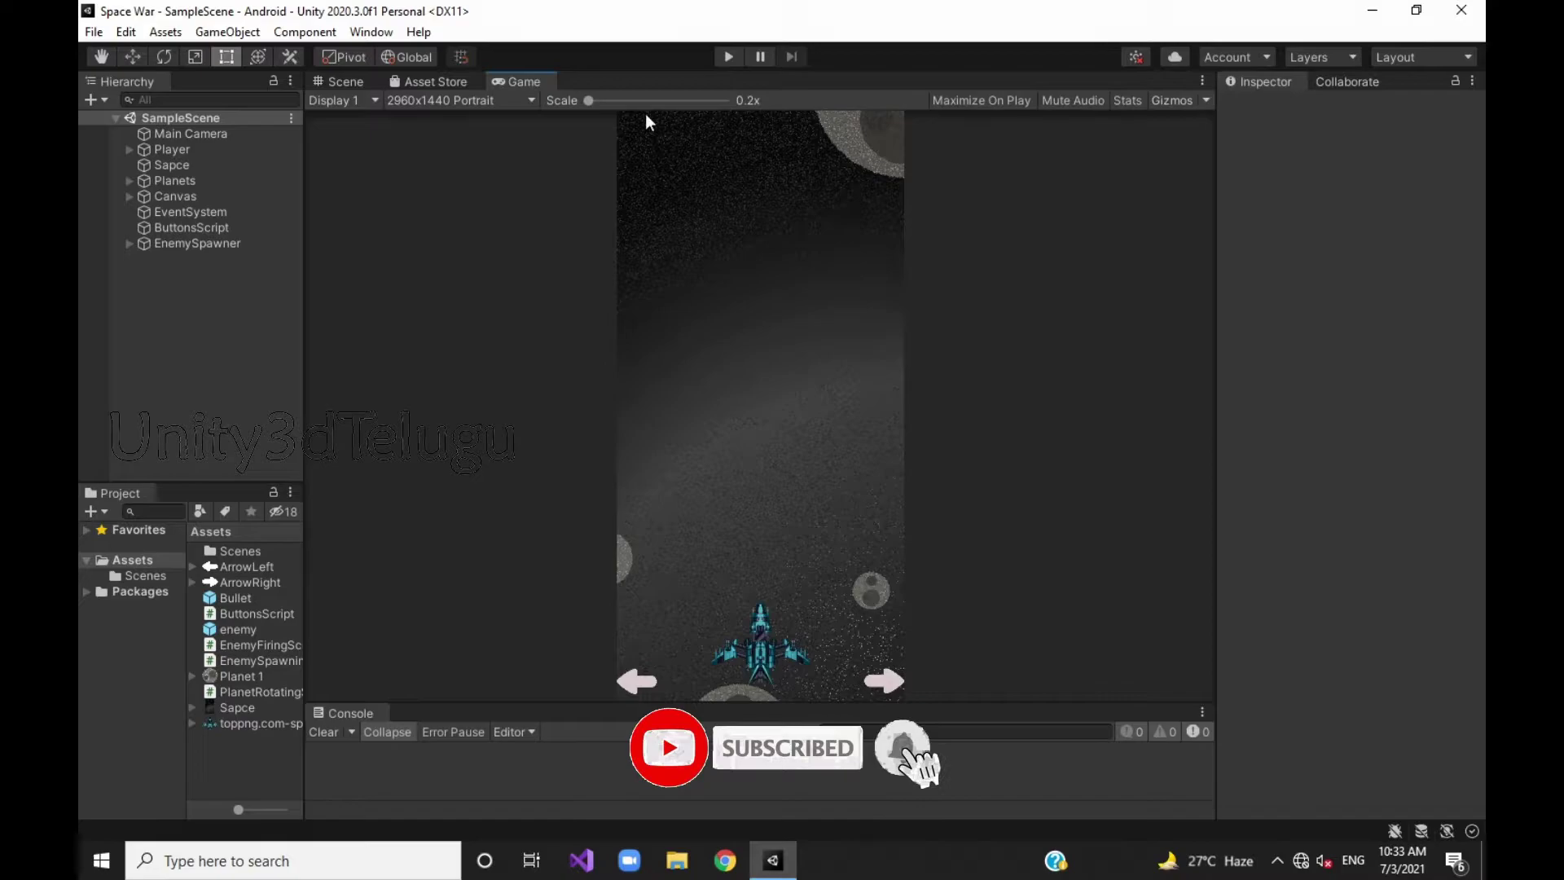
Enter Play mode to run the Space War SampleScene until an enemy(Clone) spawns.
click(726, 57)
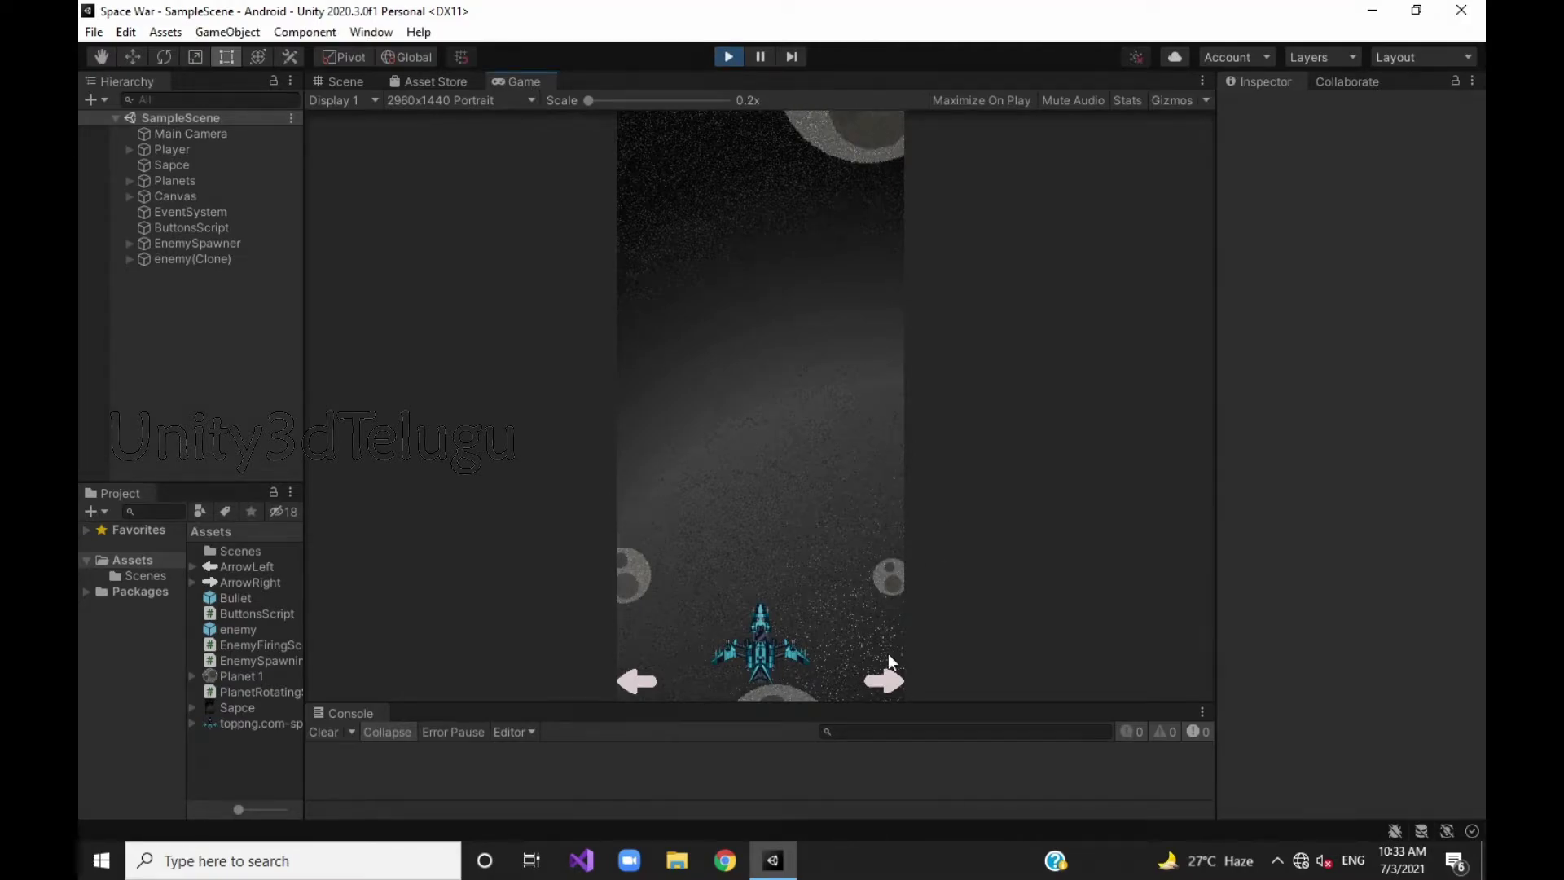
Steer the player ship right with the on-screen right arrow button.
click(883, 681)
click(884, 681)
click(883, 681)
click(881, 676)
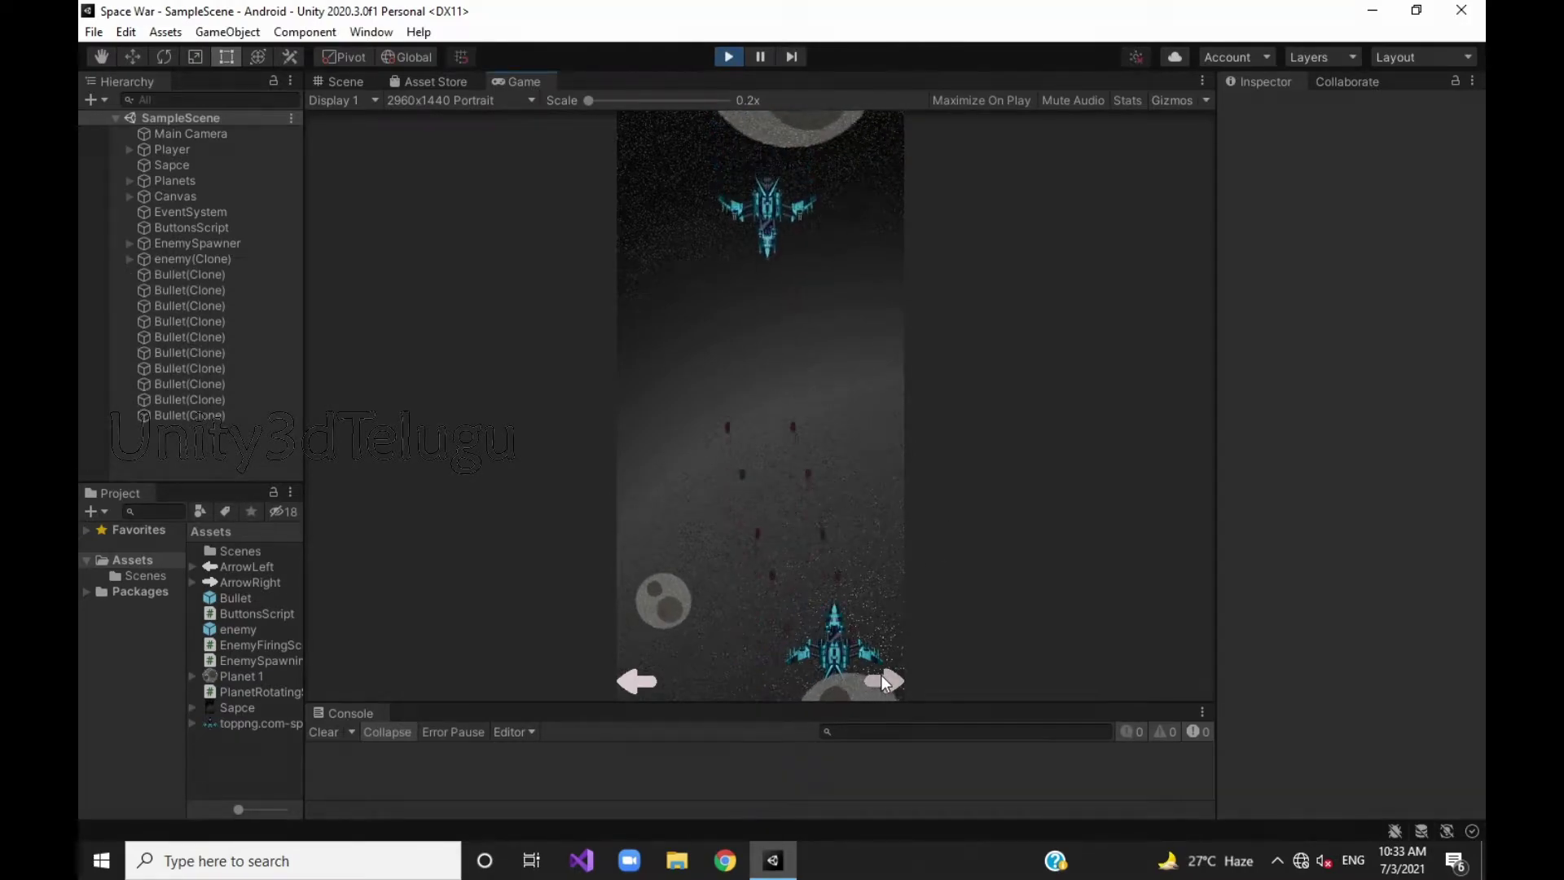
click(882, 676)
Steer the ship back left with the left arrow button, then exit Play mode.
click(637, 689)
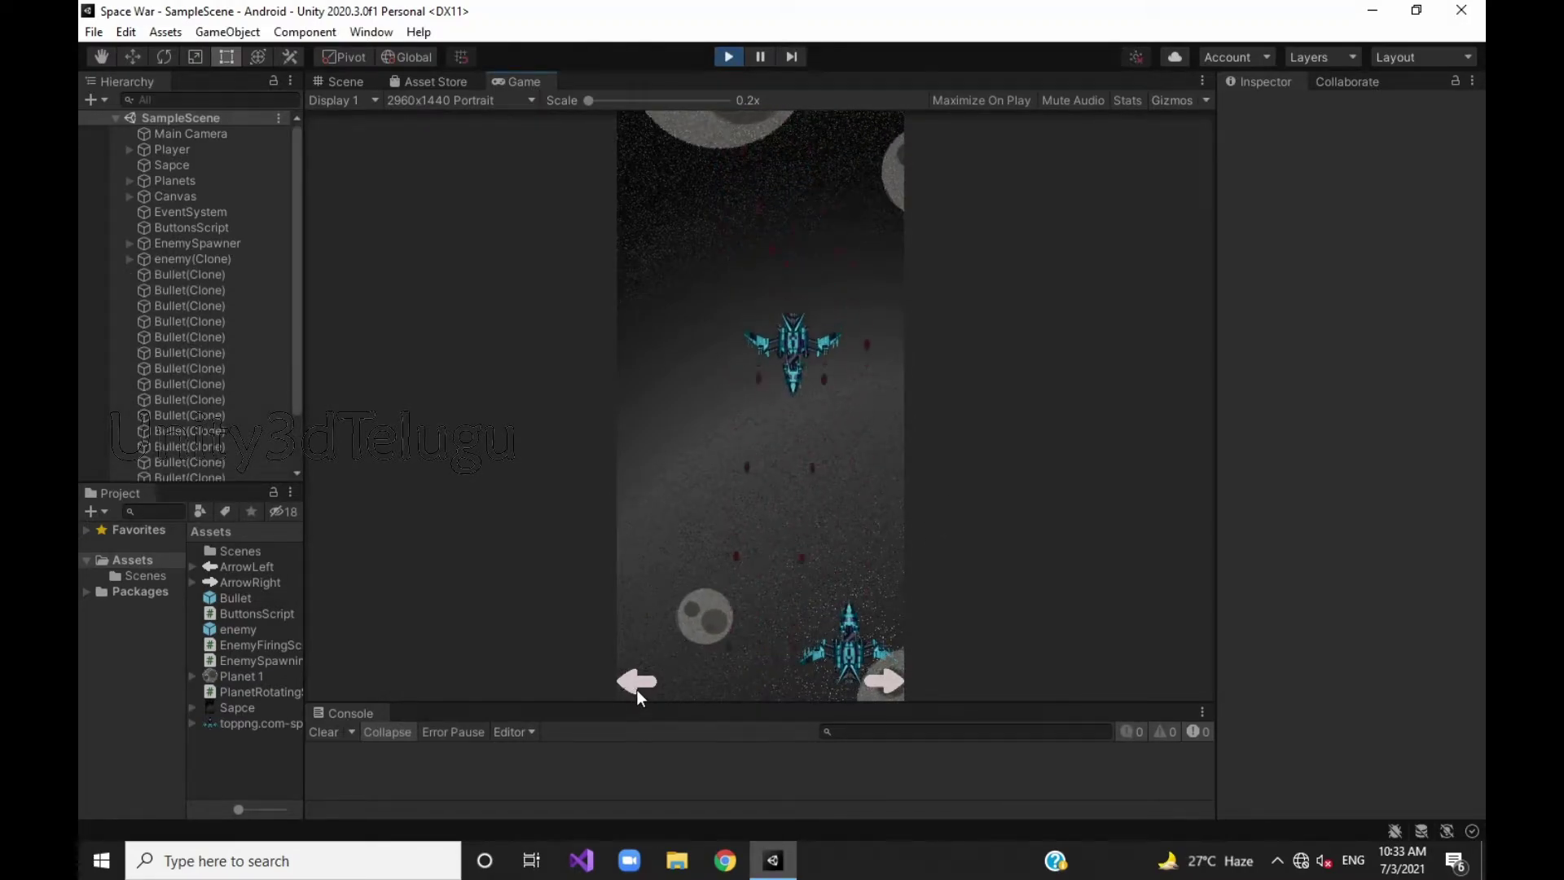
click(637, 689)
click(637, 689)
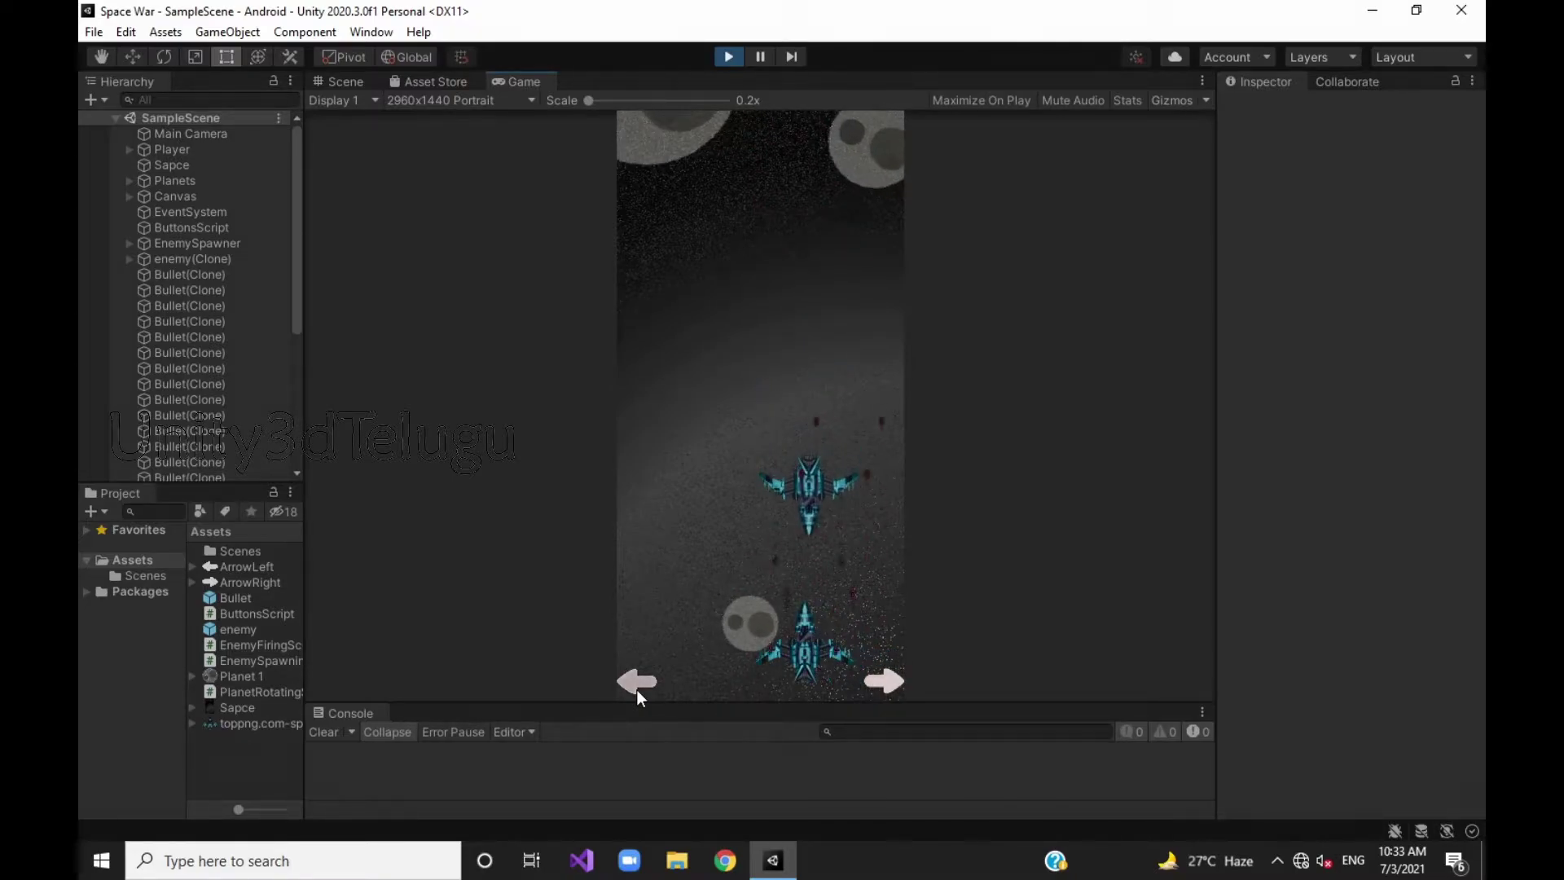
click(637, 690)
click(637, 689)
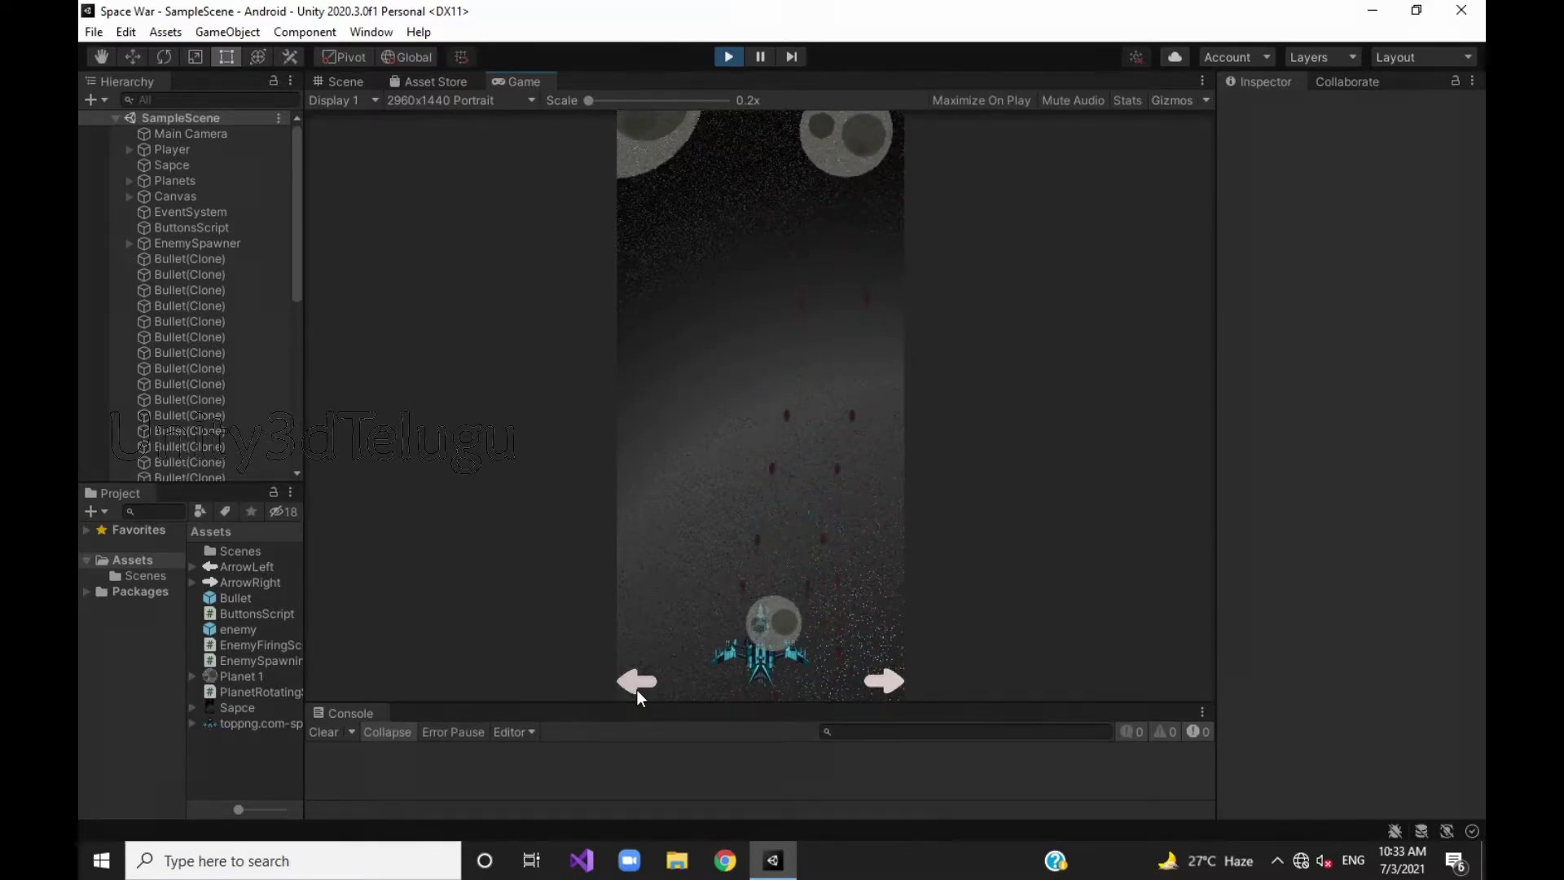
click(731, 54)
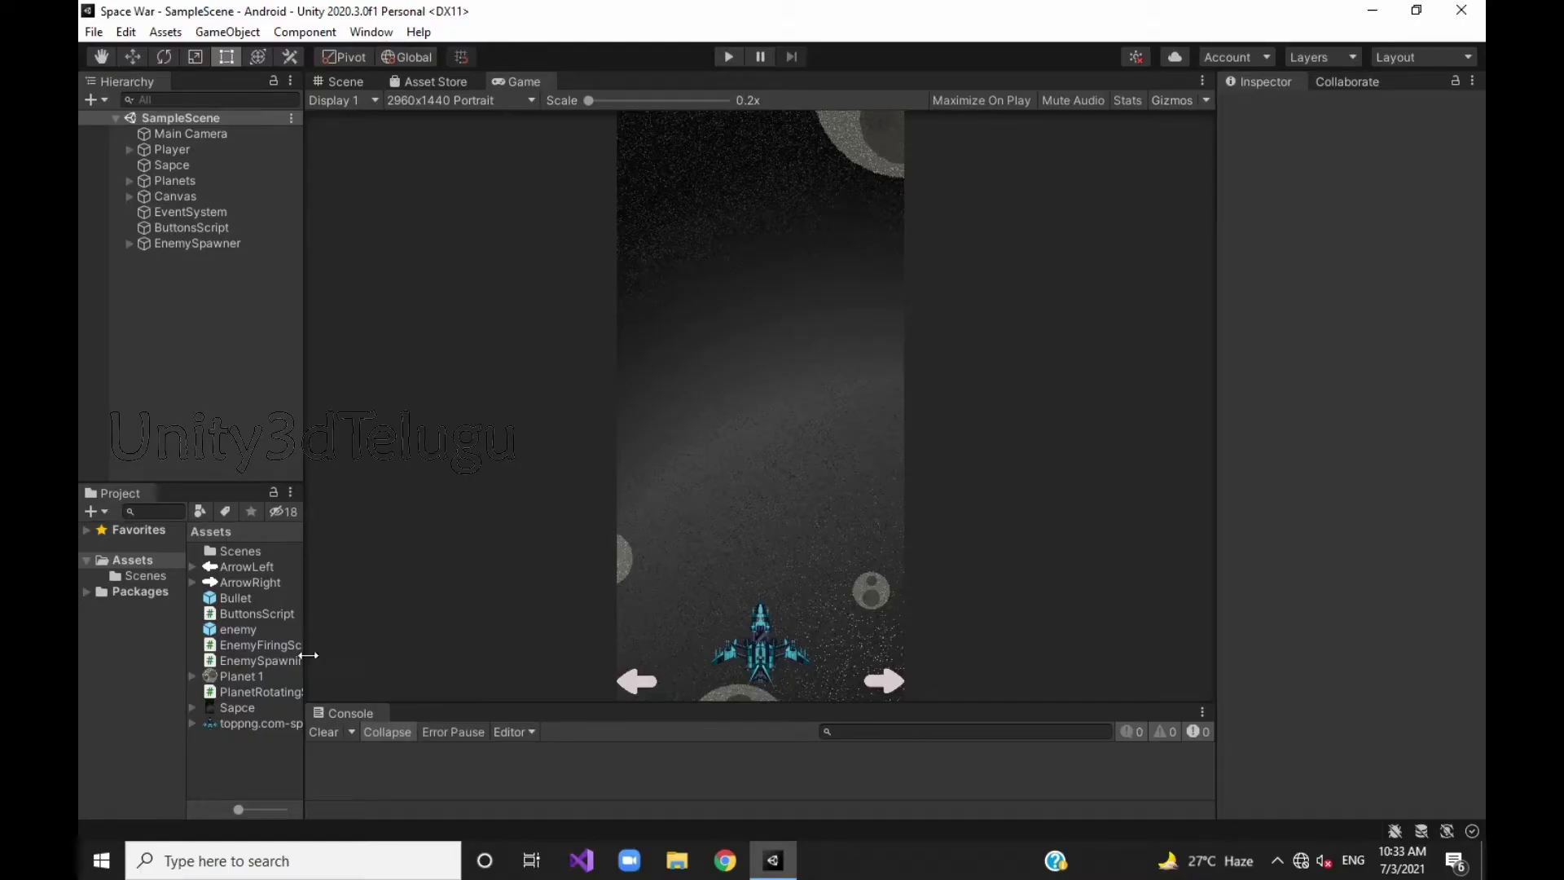
Inspect the Bullet and enemy prefabs, then open the enemy's Enemy Firing Script in Visual Studio.
click(223, 598)
scroll(1376, 559, down, 5)
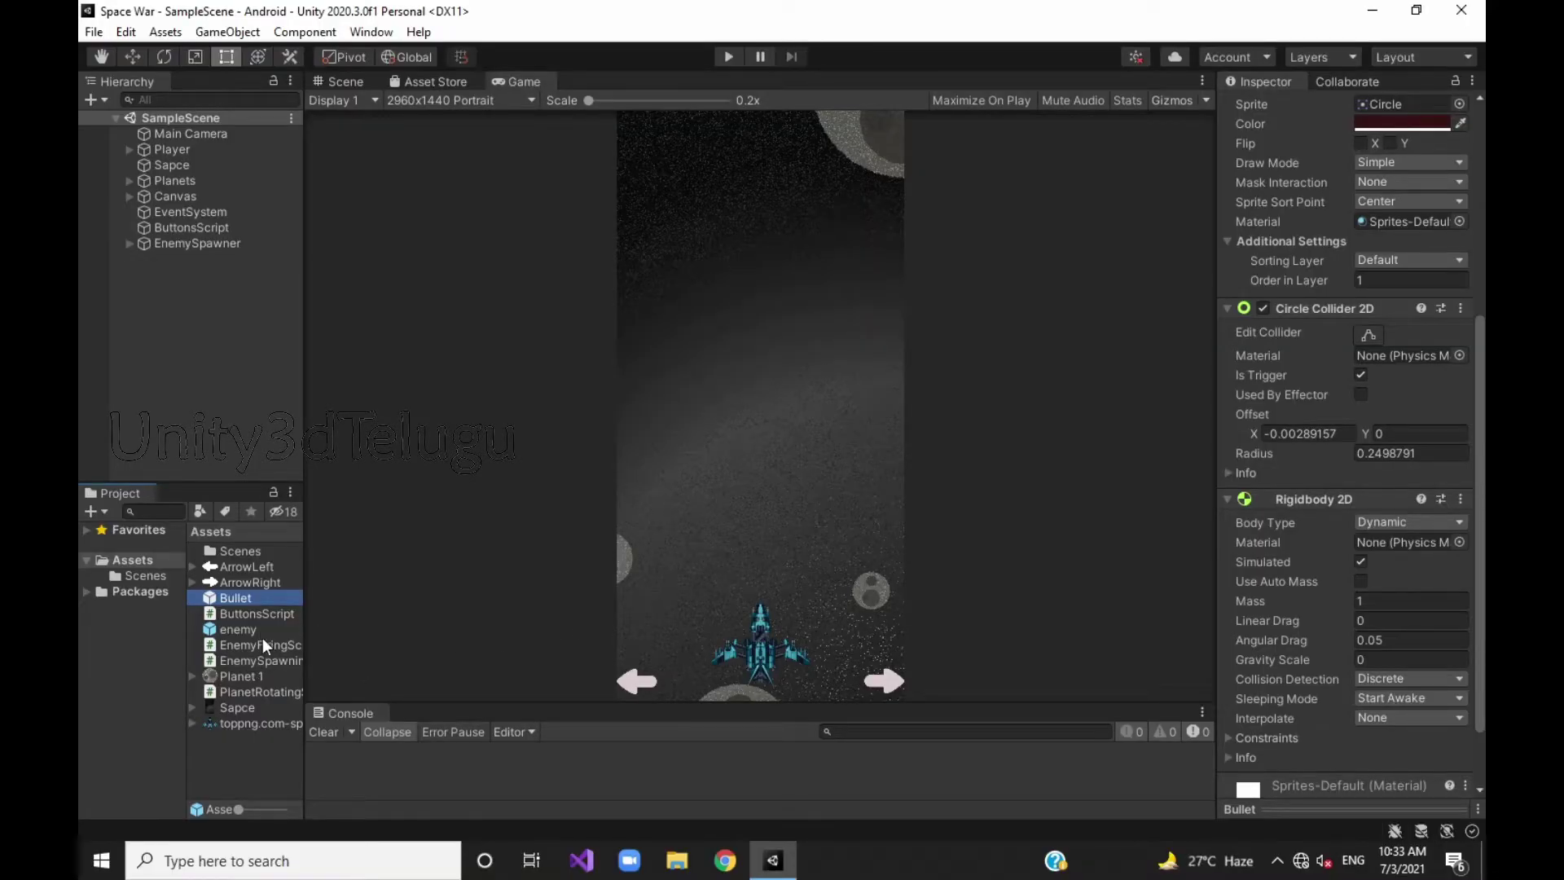
click(237, 629)
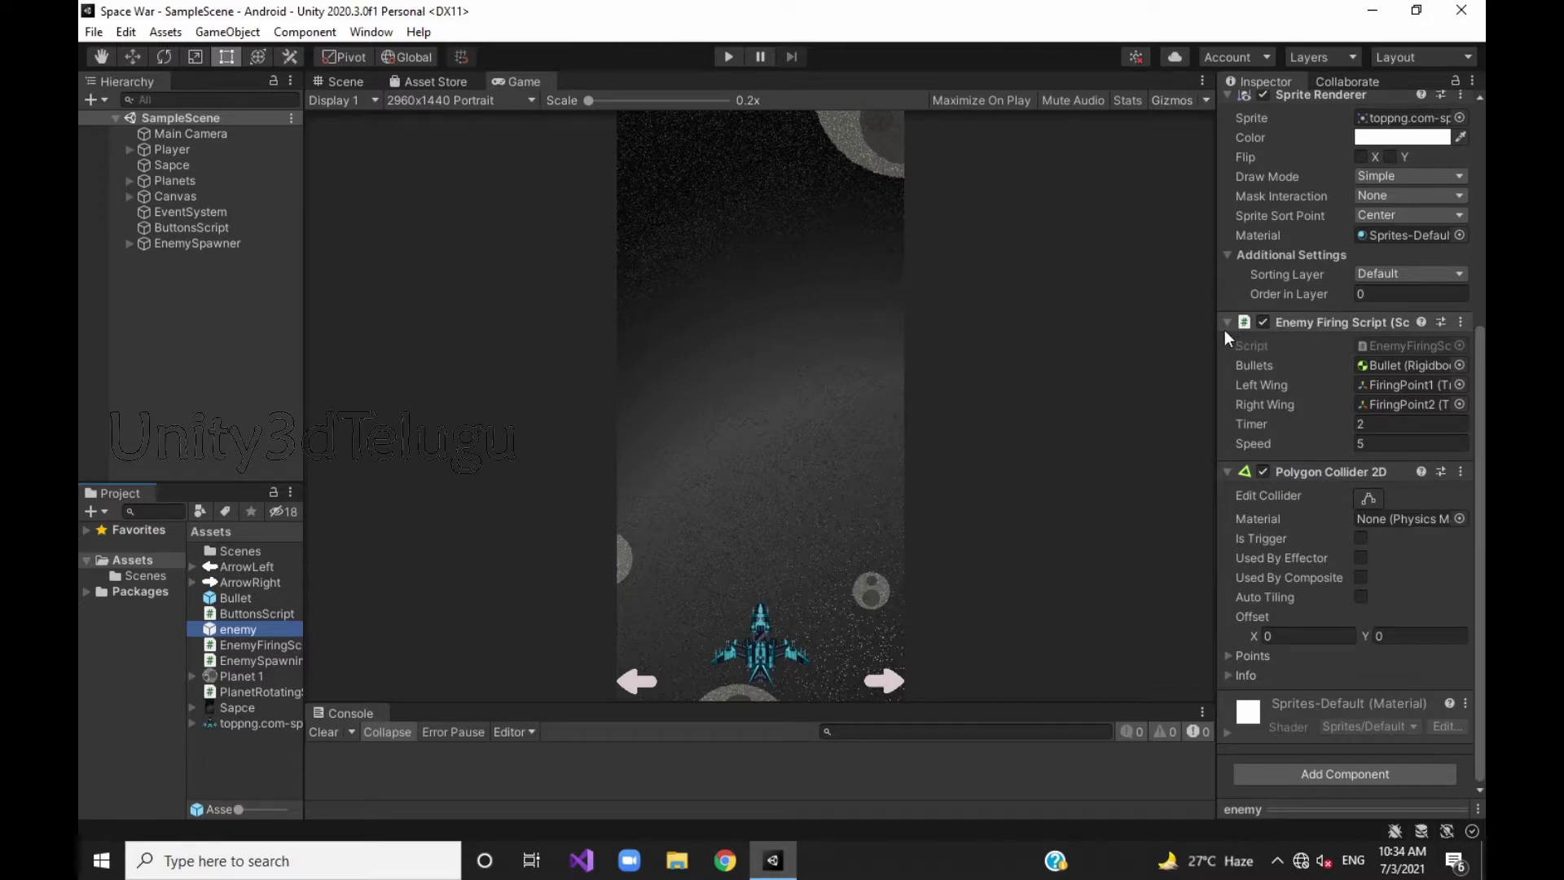
scroll(1355, 499, up, 5)
scroll(1362, 439, down, 5)
right_click(1312, 321)
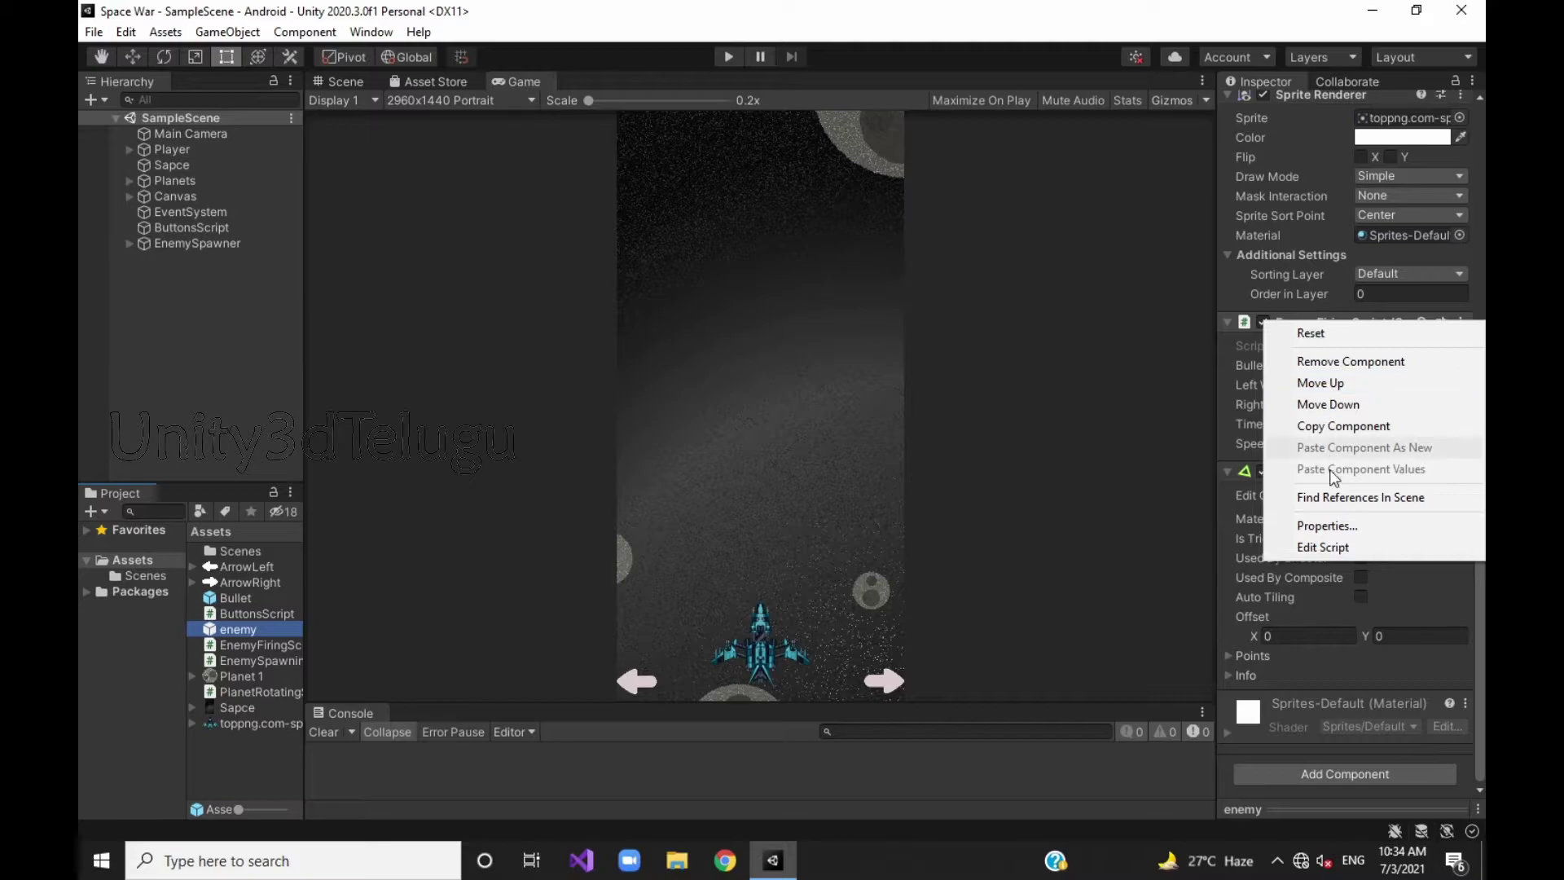
click(1307, 548)
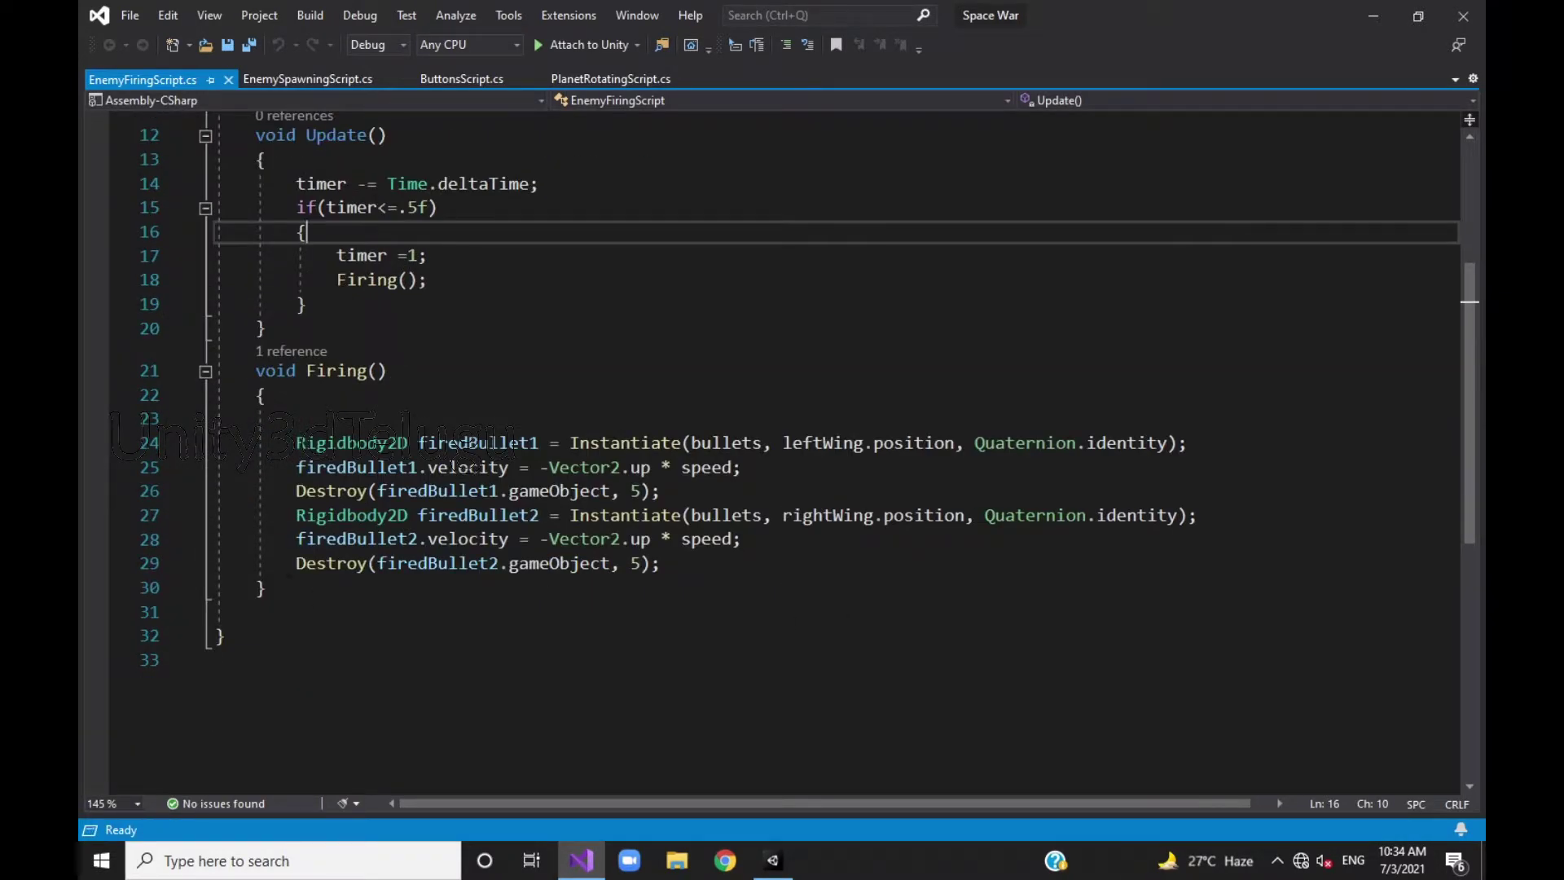
Insert an OnTriggerEnter2D(Collider2D collision) method stub after the Firing method.
click(284, 611)
text(void )
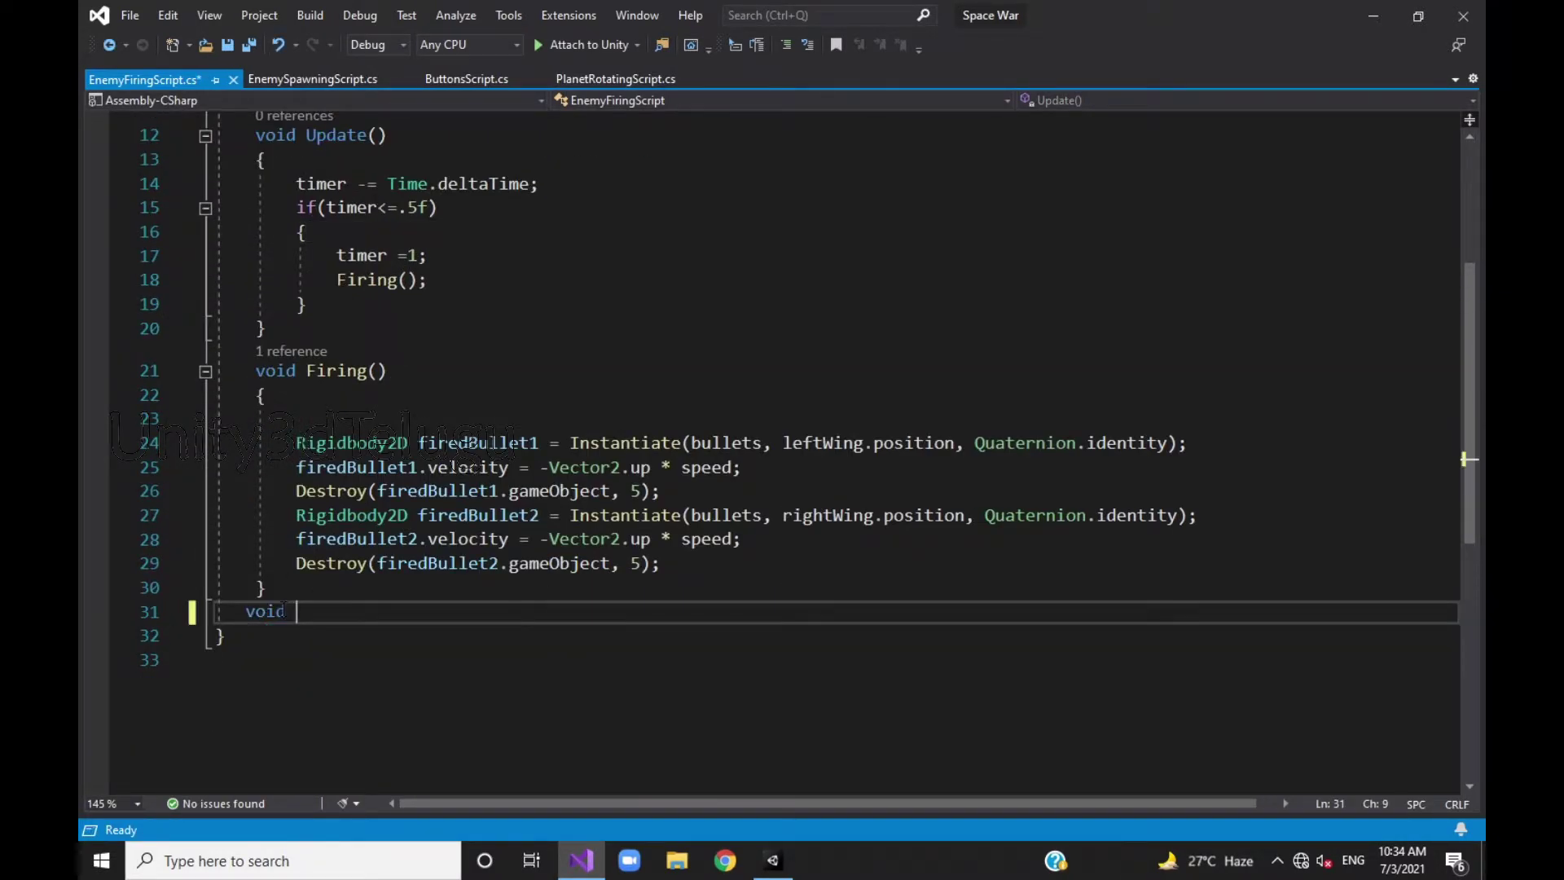
text(Ontrigger)
key(Down)
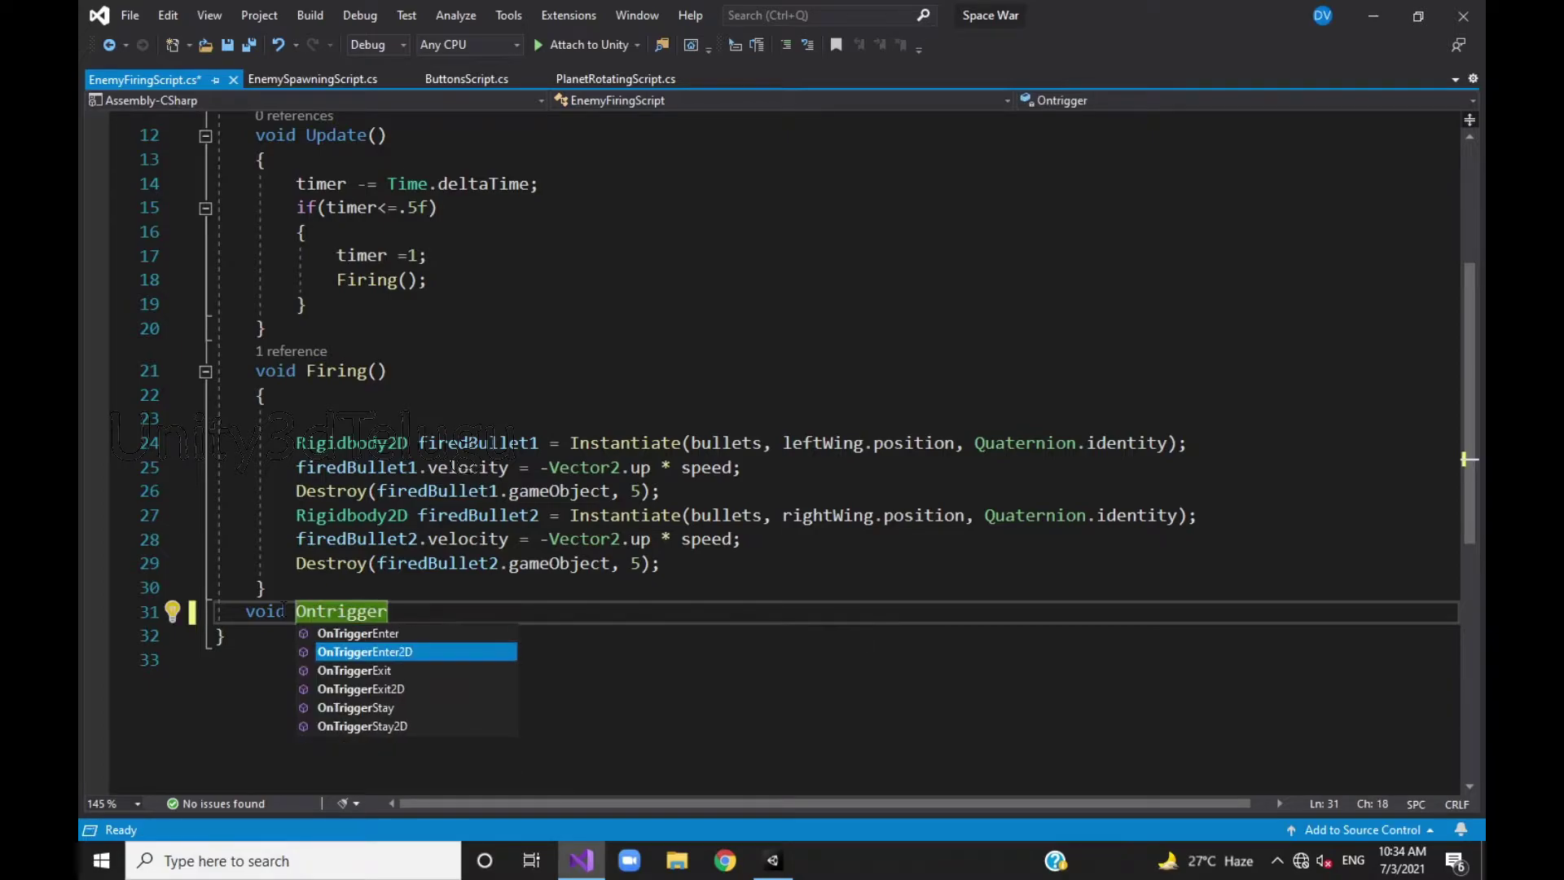
key(Tab)
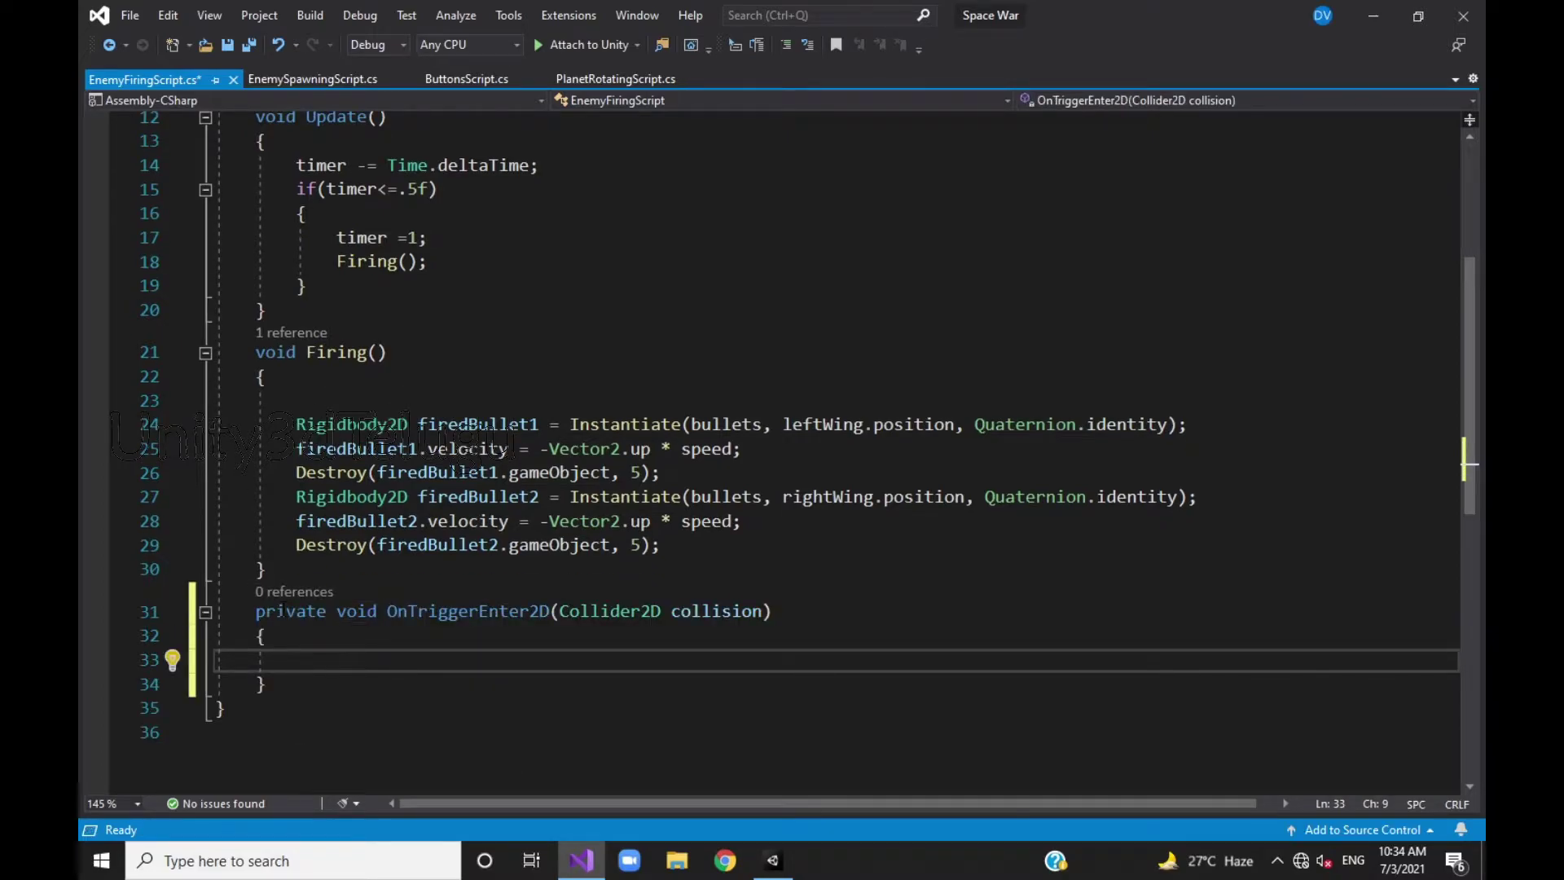
Inside it, check for the "Bullet" tag and log "Decrease Health".
text(if(collision.gameObject)
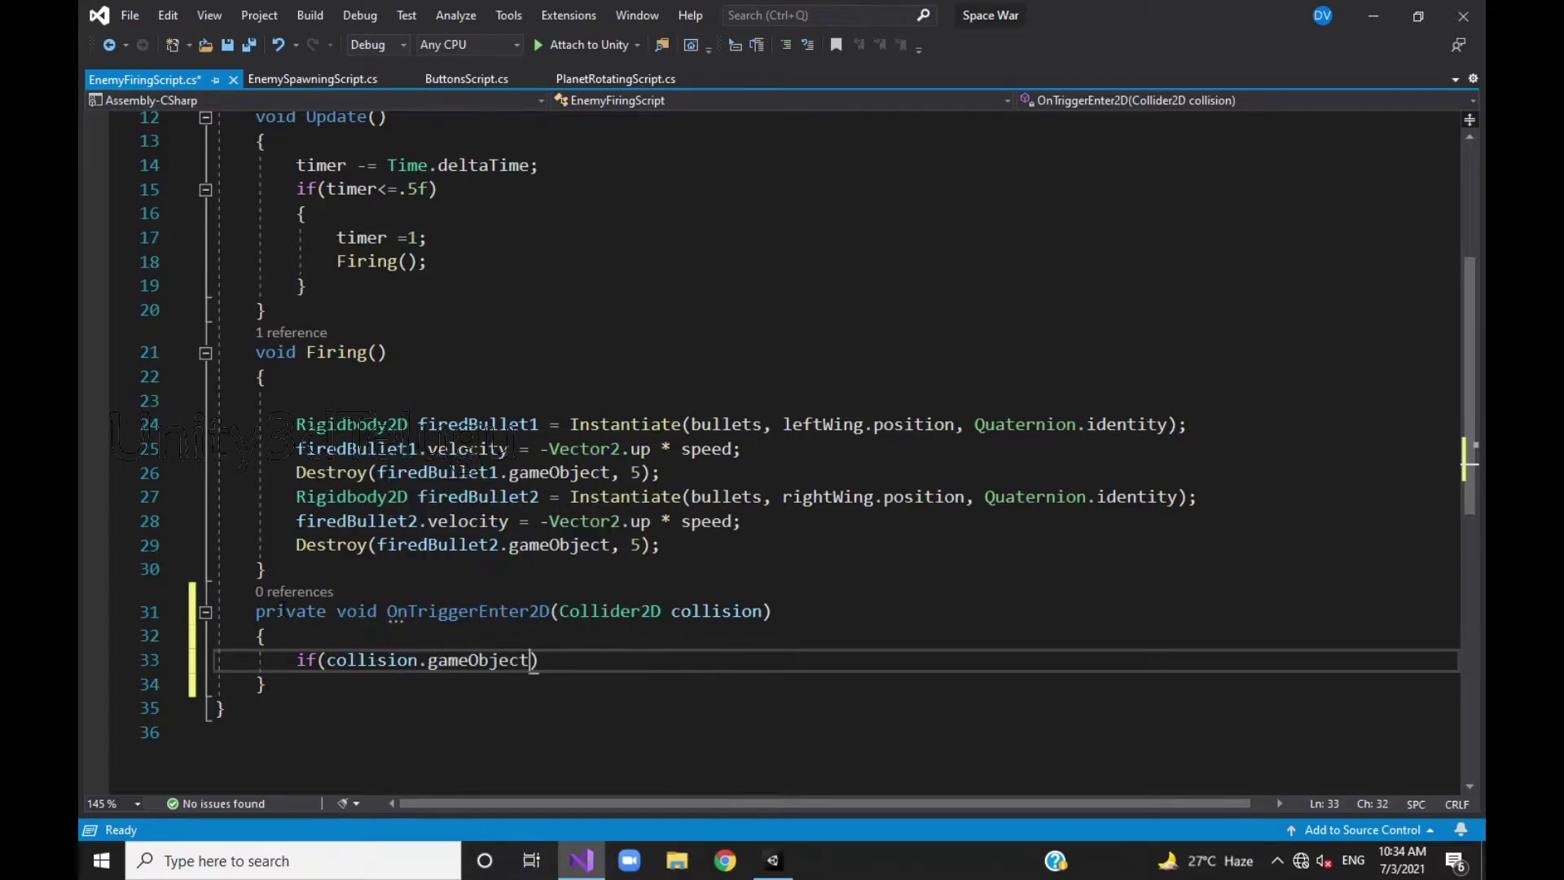
text(.tag+)
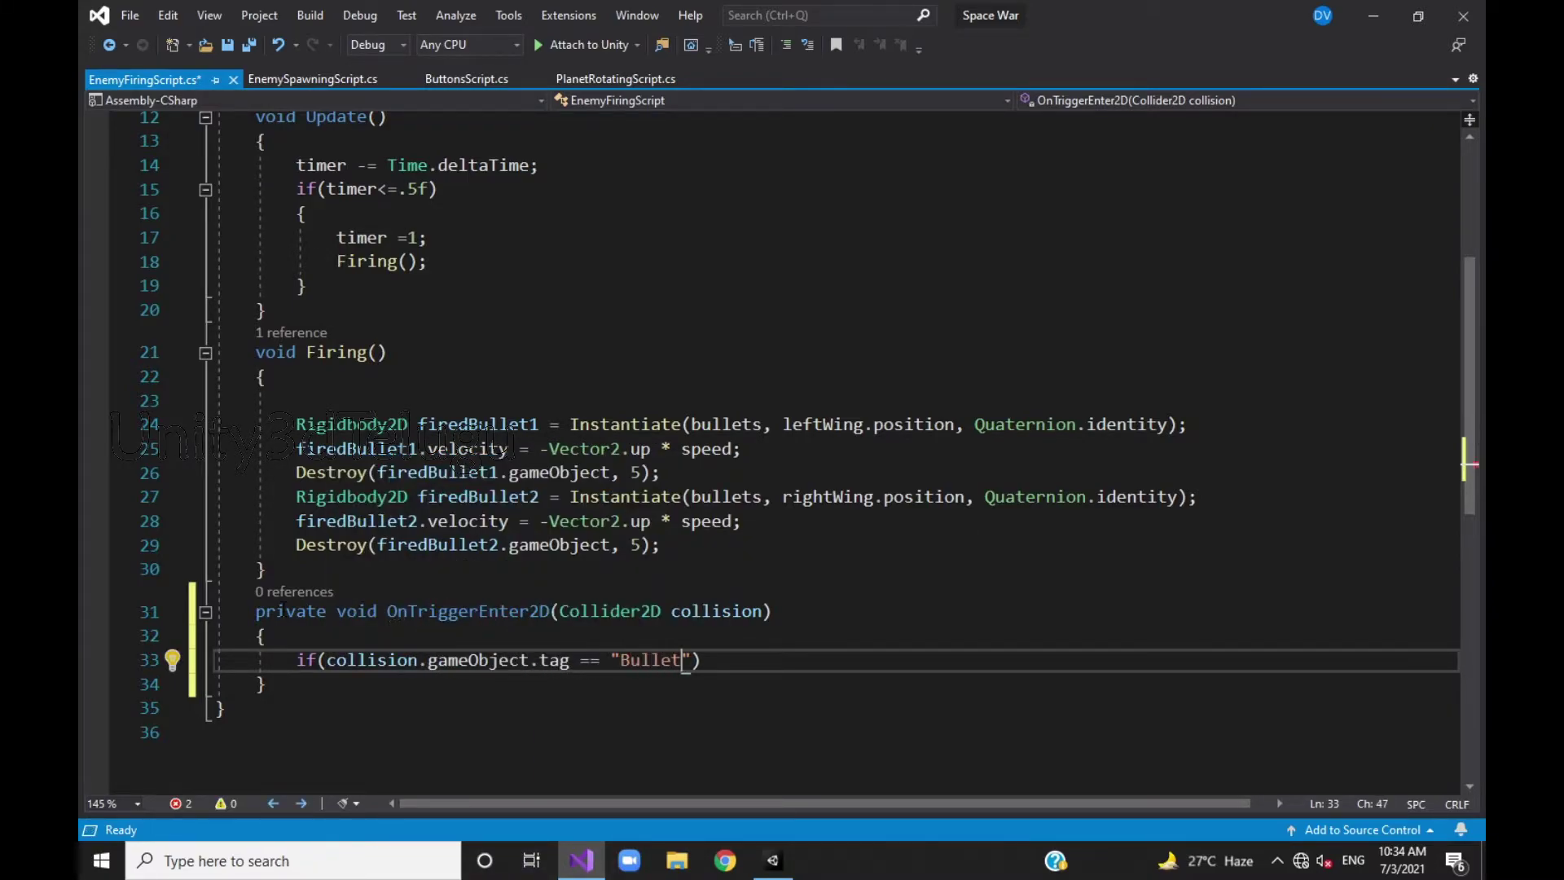
click(742, 661)
key(Return)
text({)
key(Return)
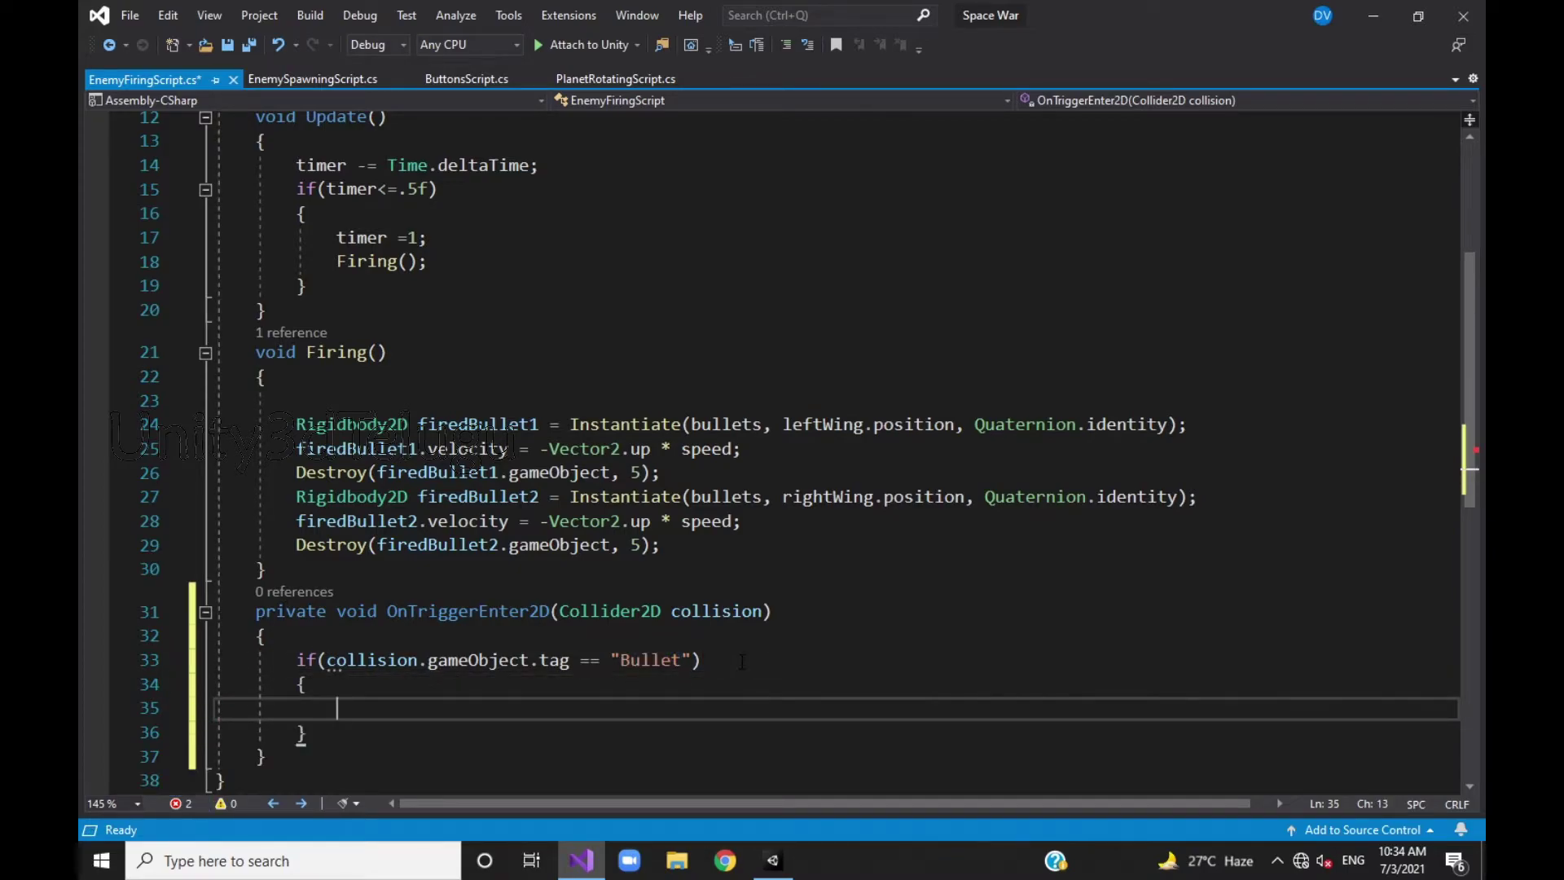
text(Debug.Log("Decrease Health)
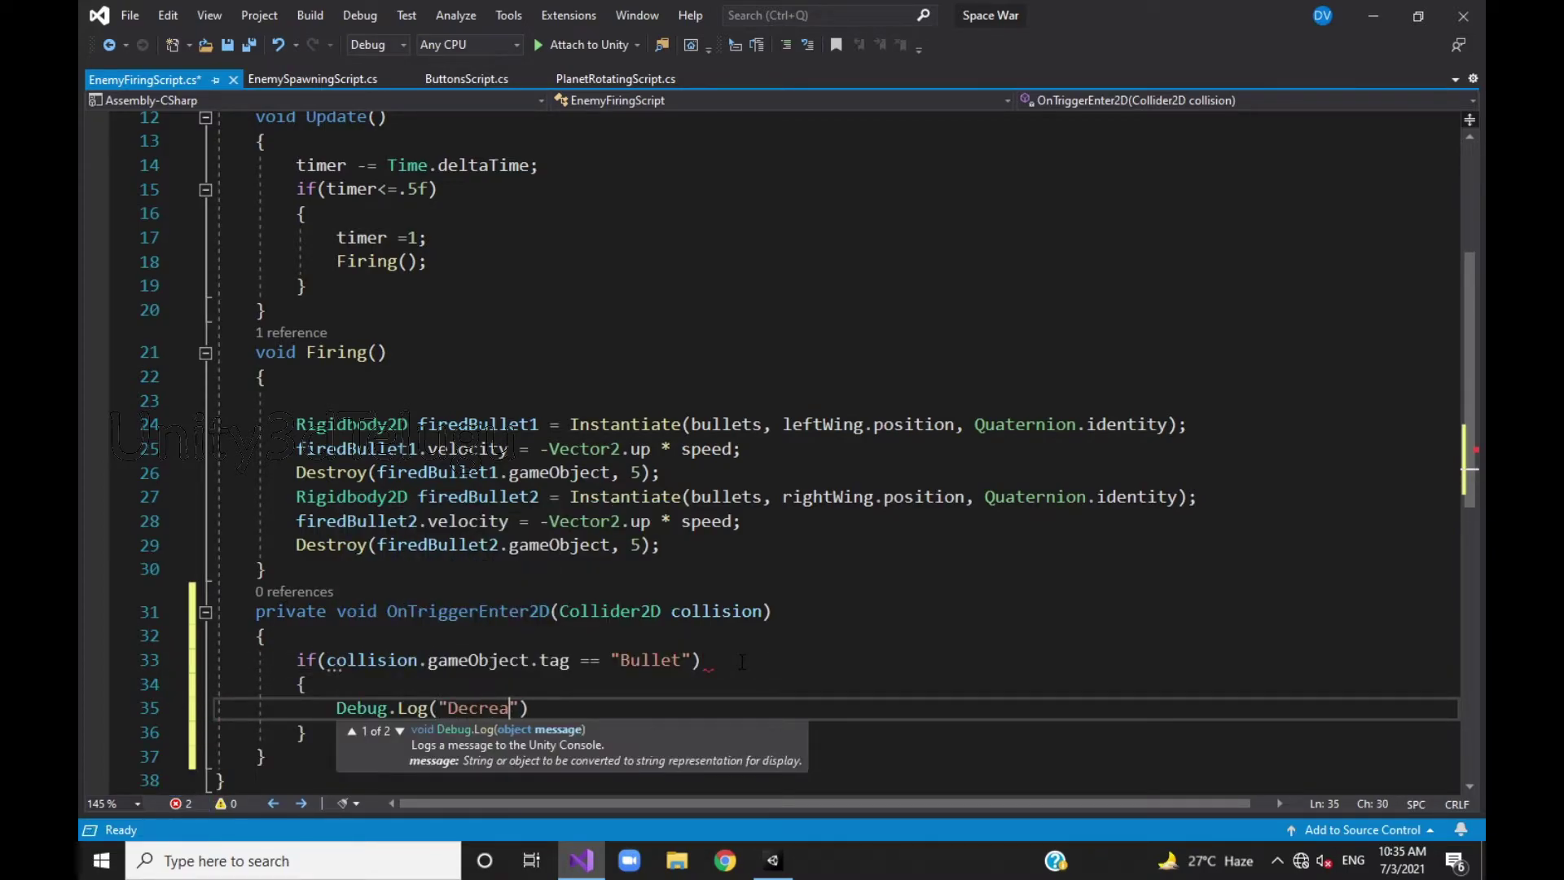
text(");)
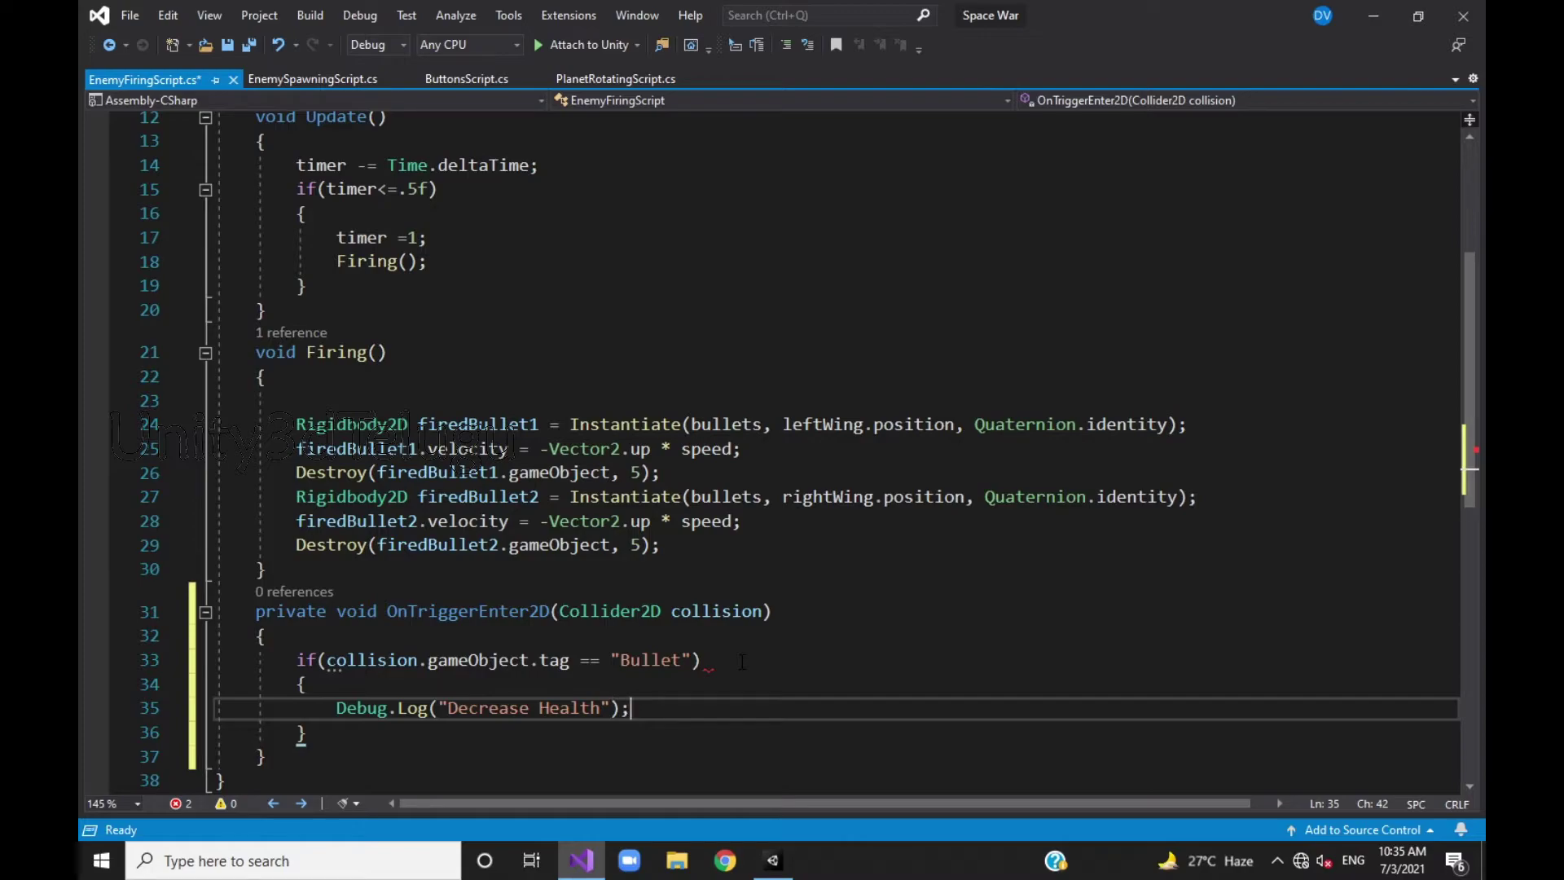
Create a new tag named Bullet in Tags & Layers.
key(alt+Tab)
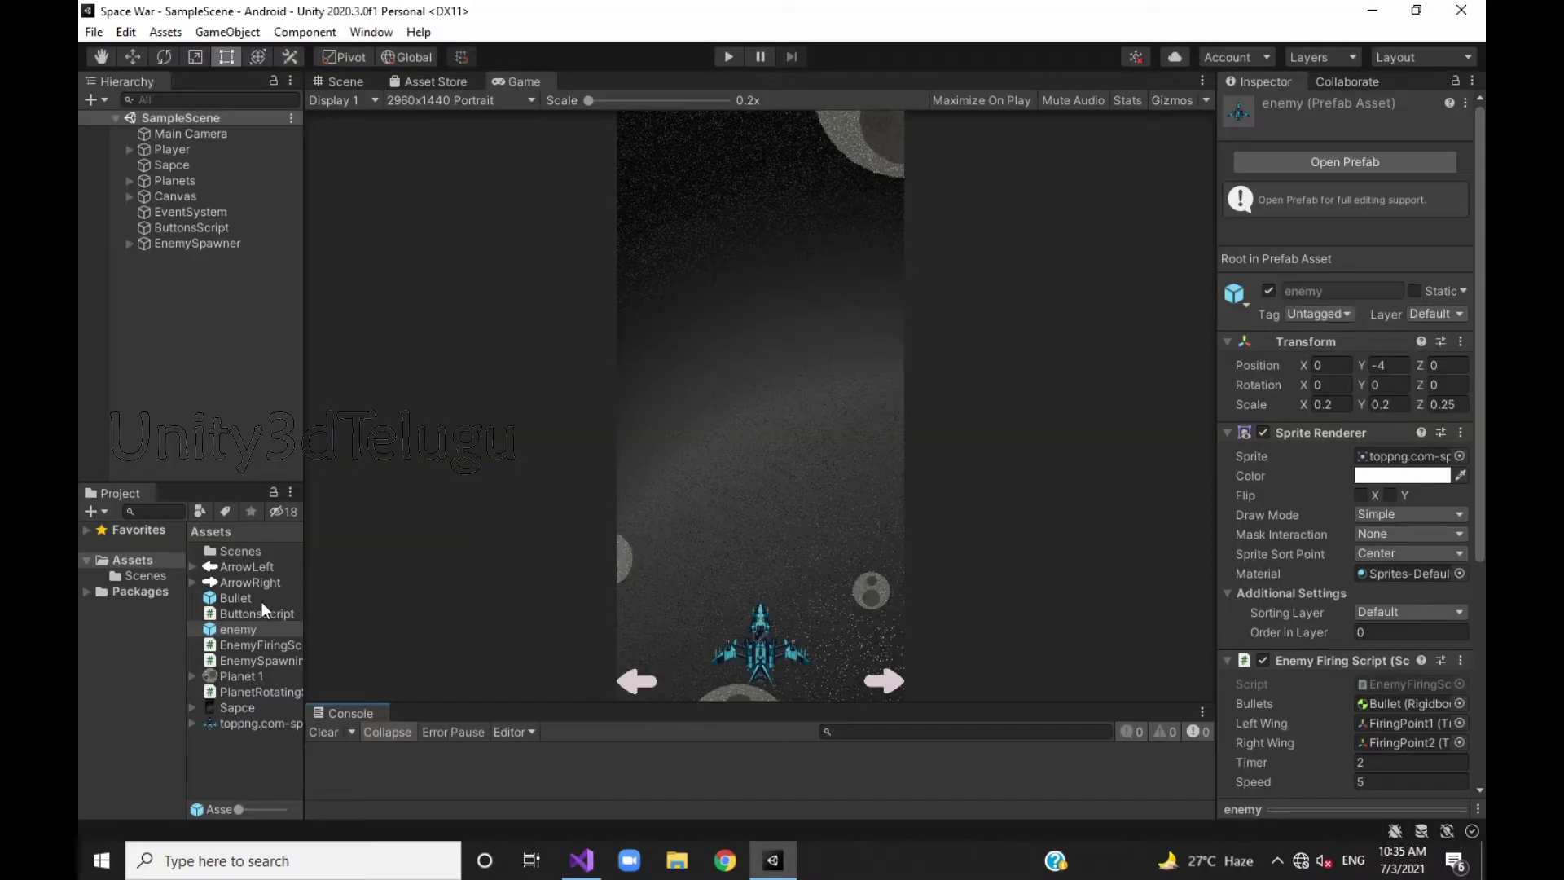
click(222, 599)
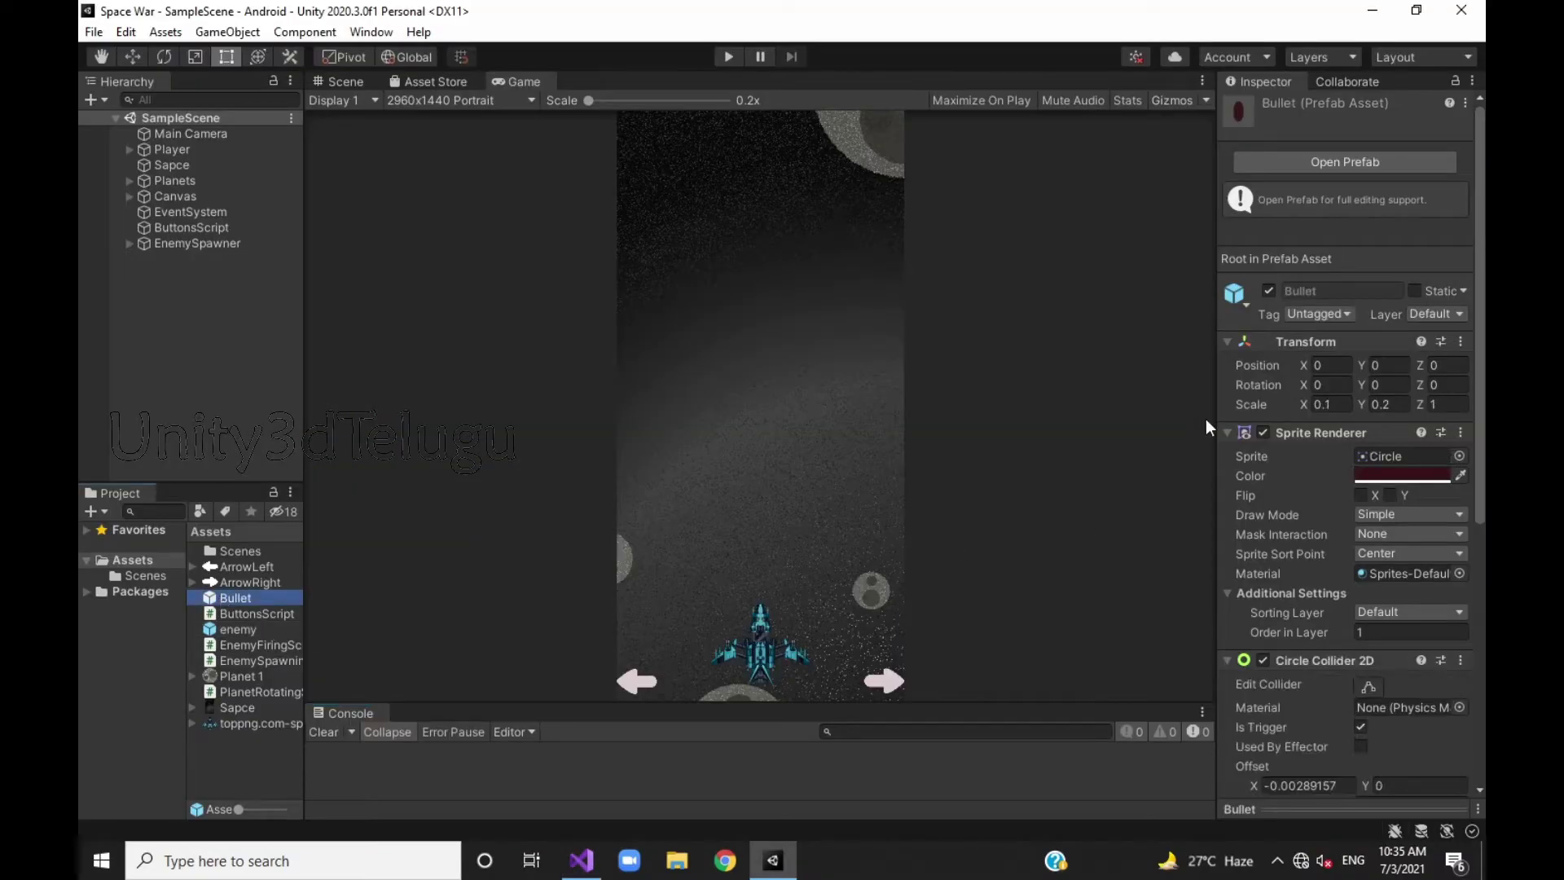
click(1320, 312)
click(1324, 494)
click(1410, 157)
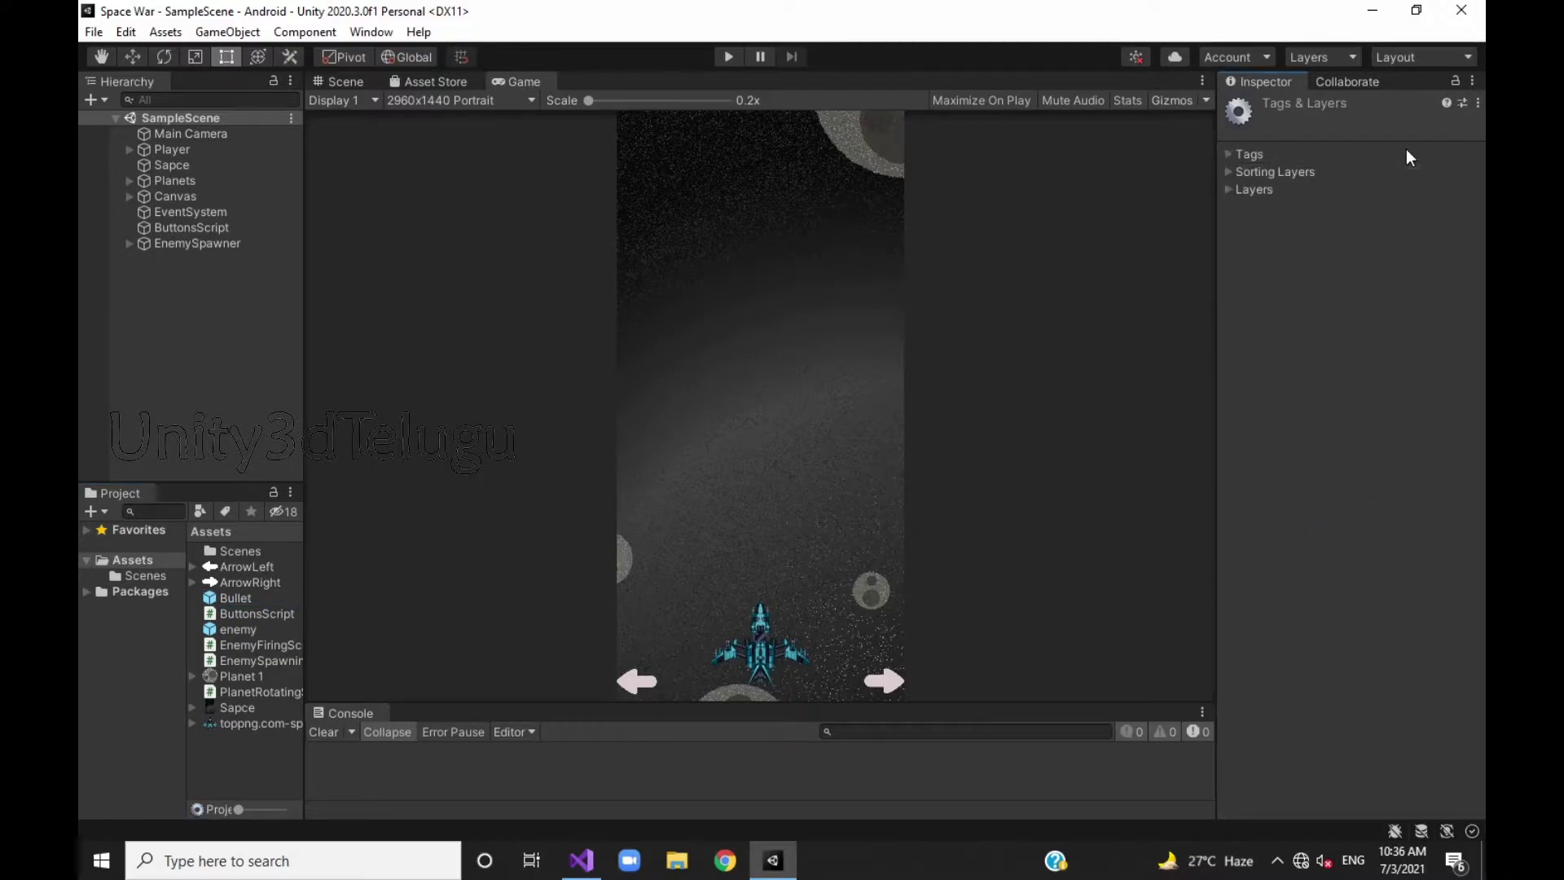
click(1252, 155)
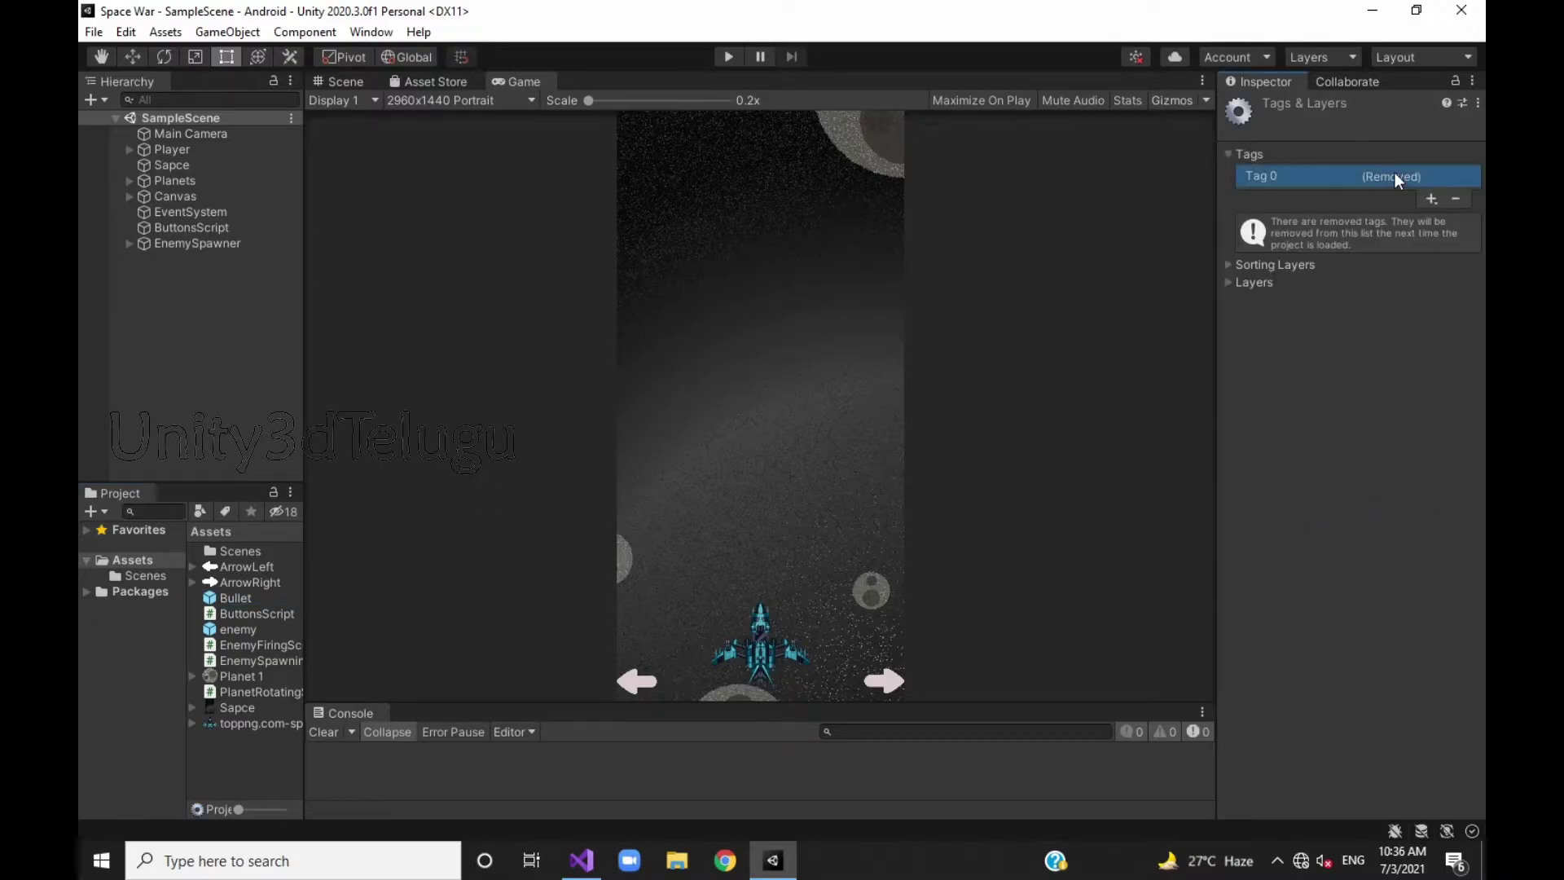
click(1431, 198)
text(Bullet)
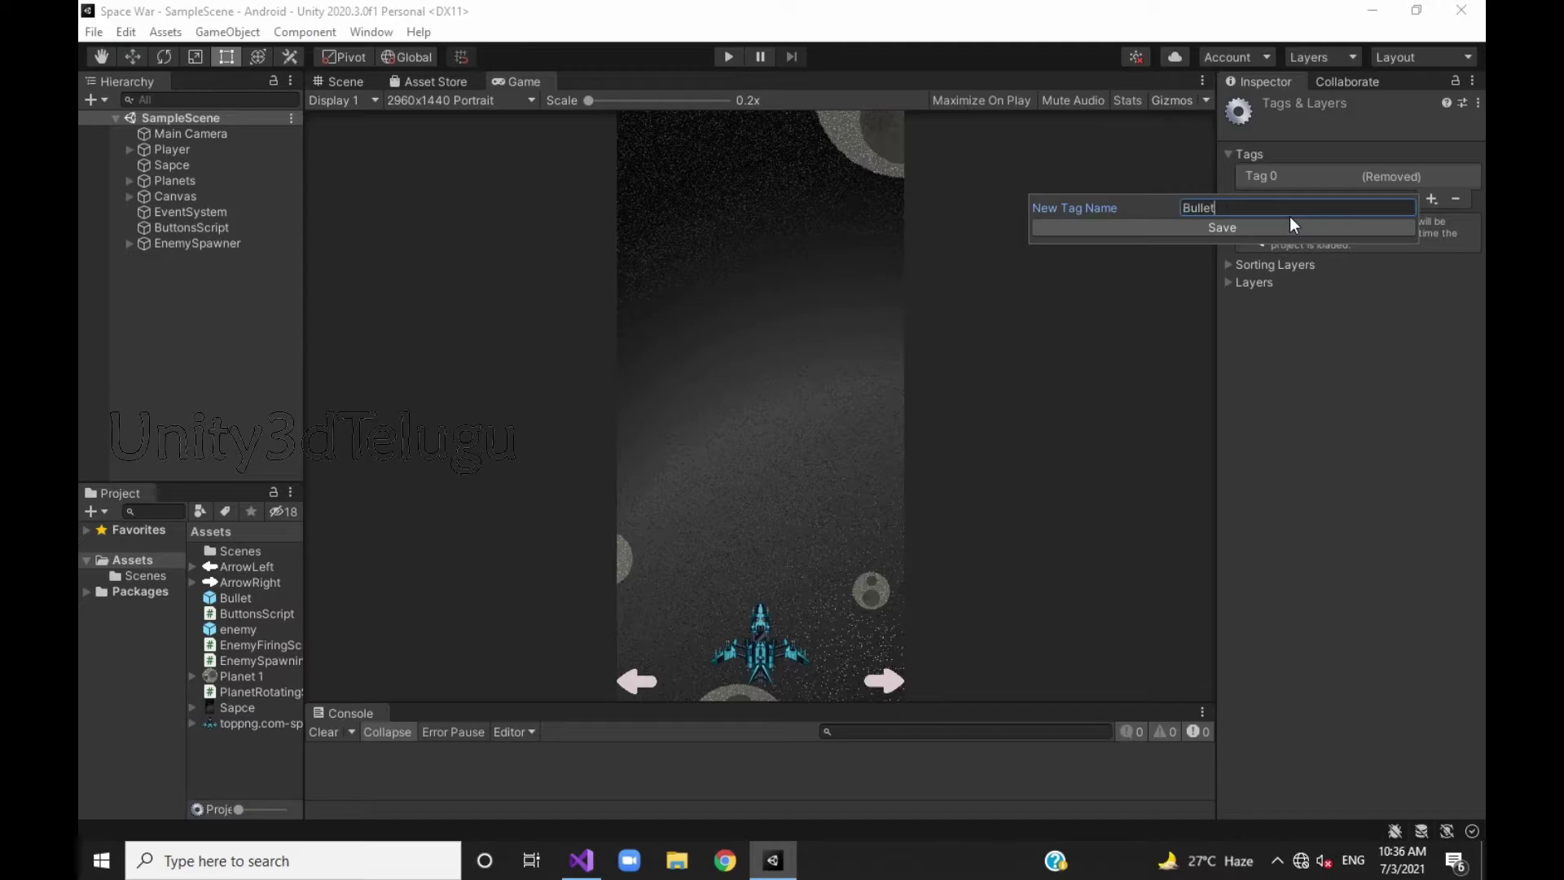
click(1256, 227)
Set the Bullet prefab's Tag to Bullet.
click(1369, 207)
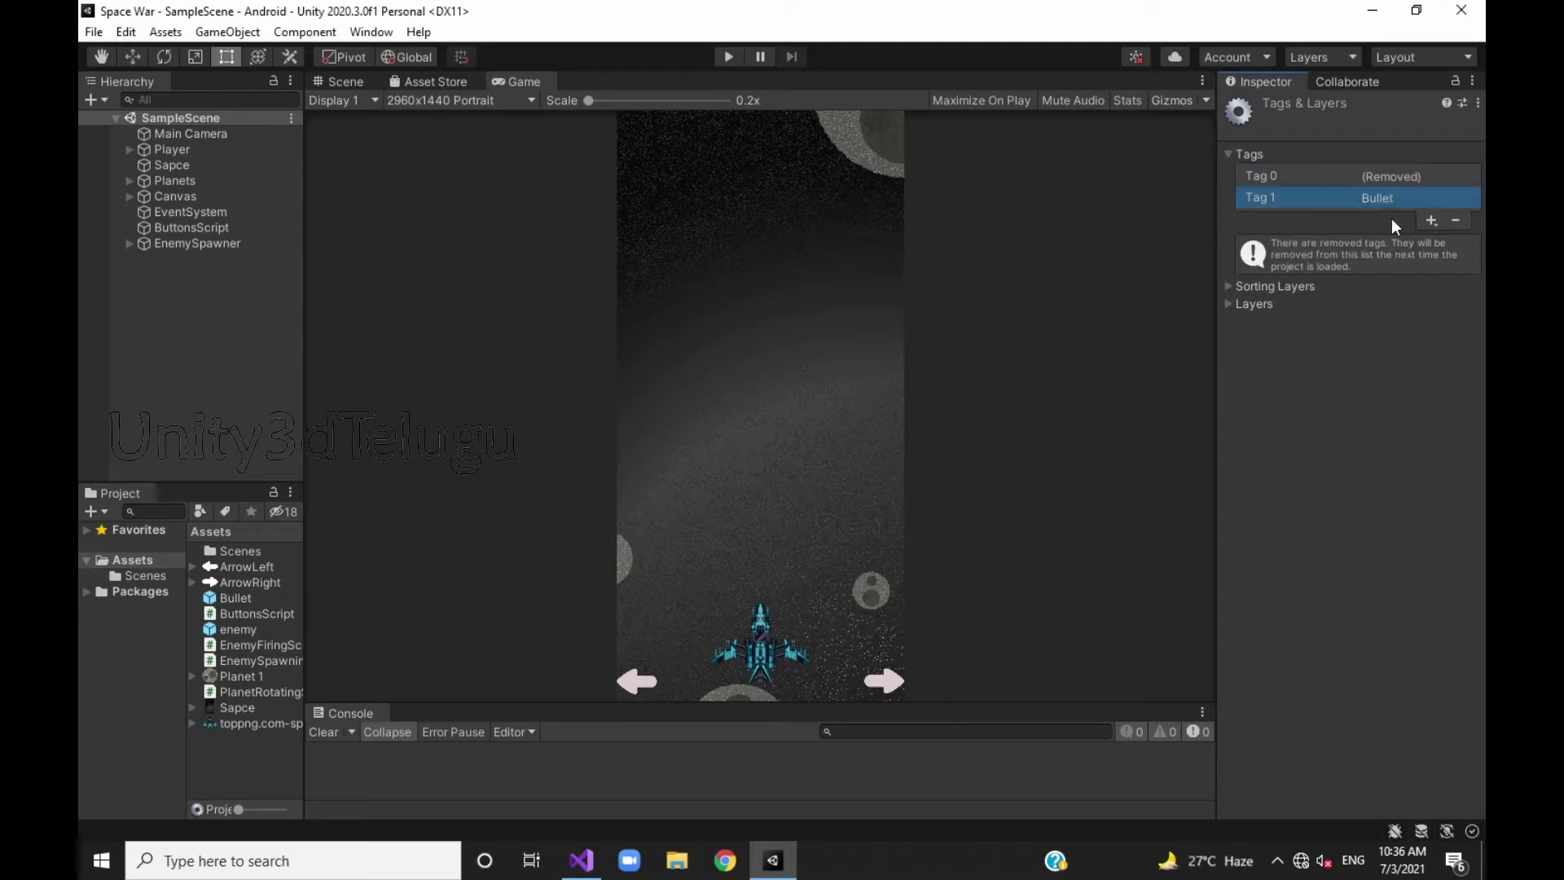
click(227, 603)
click(1318, 314)
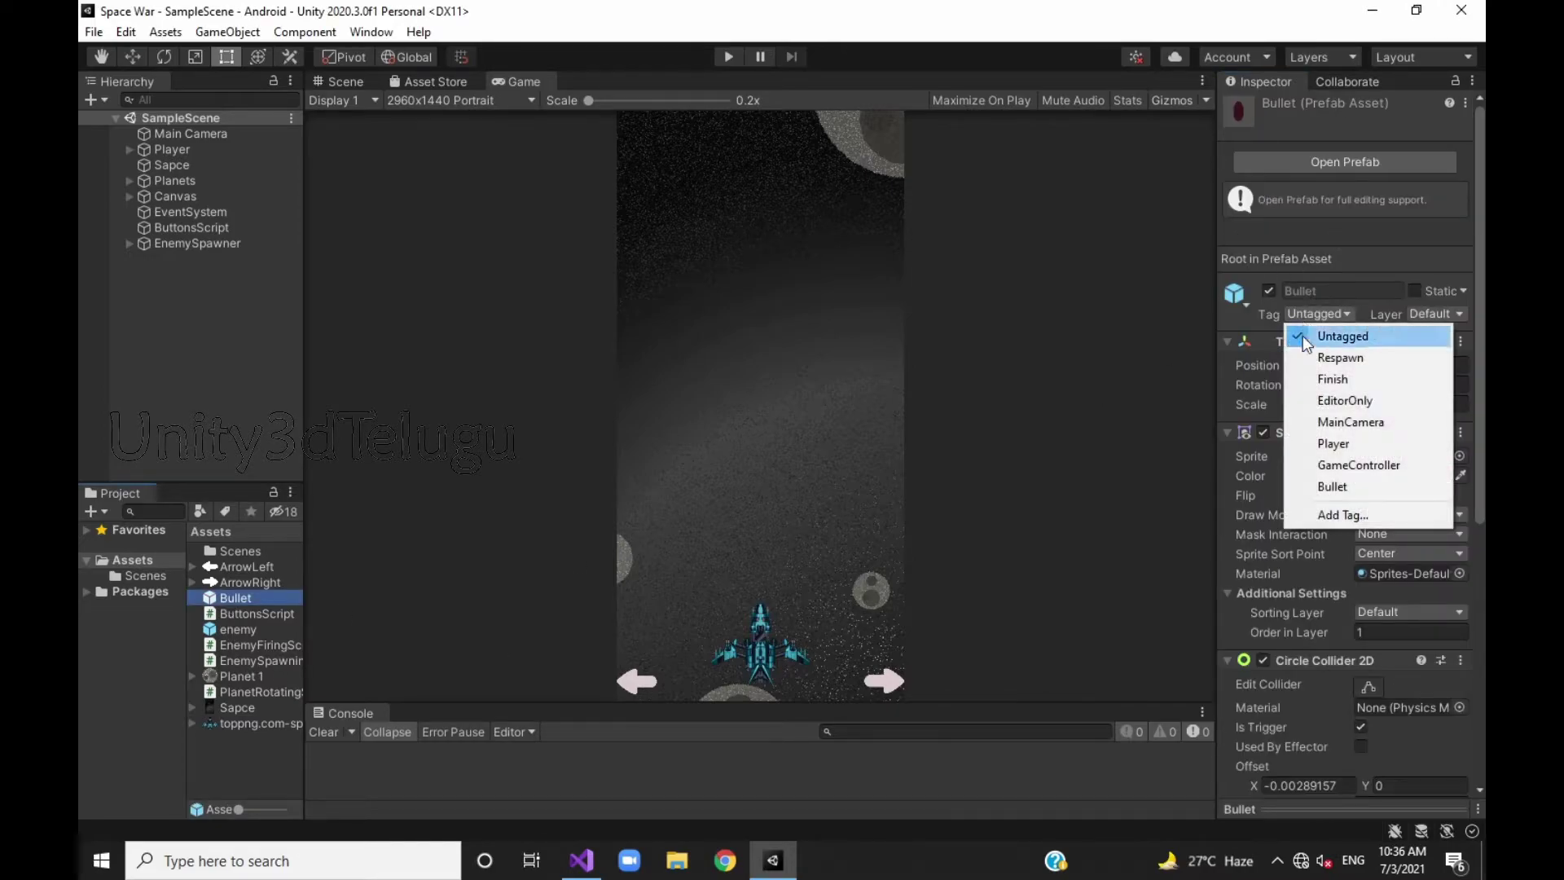
click(1376, 487)
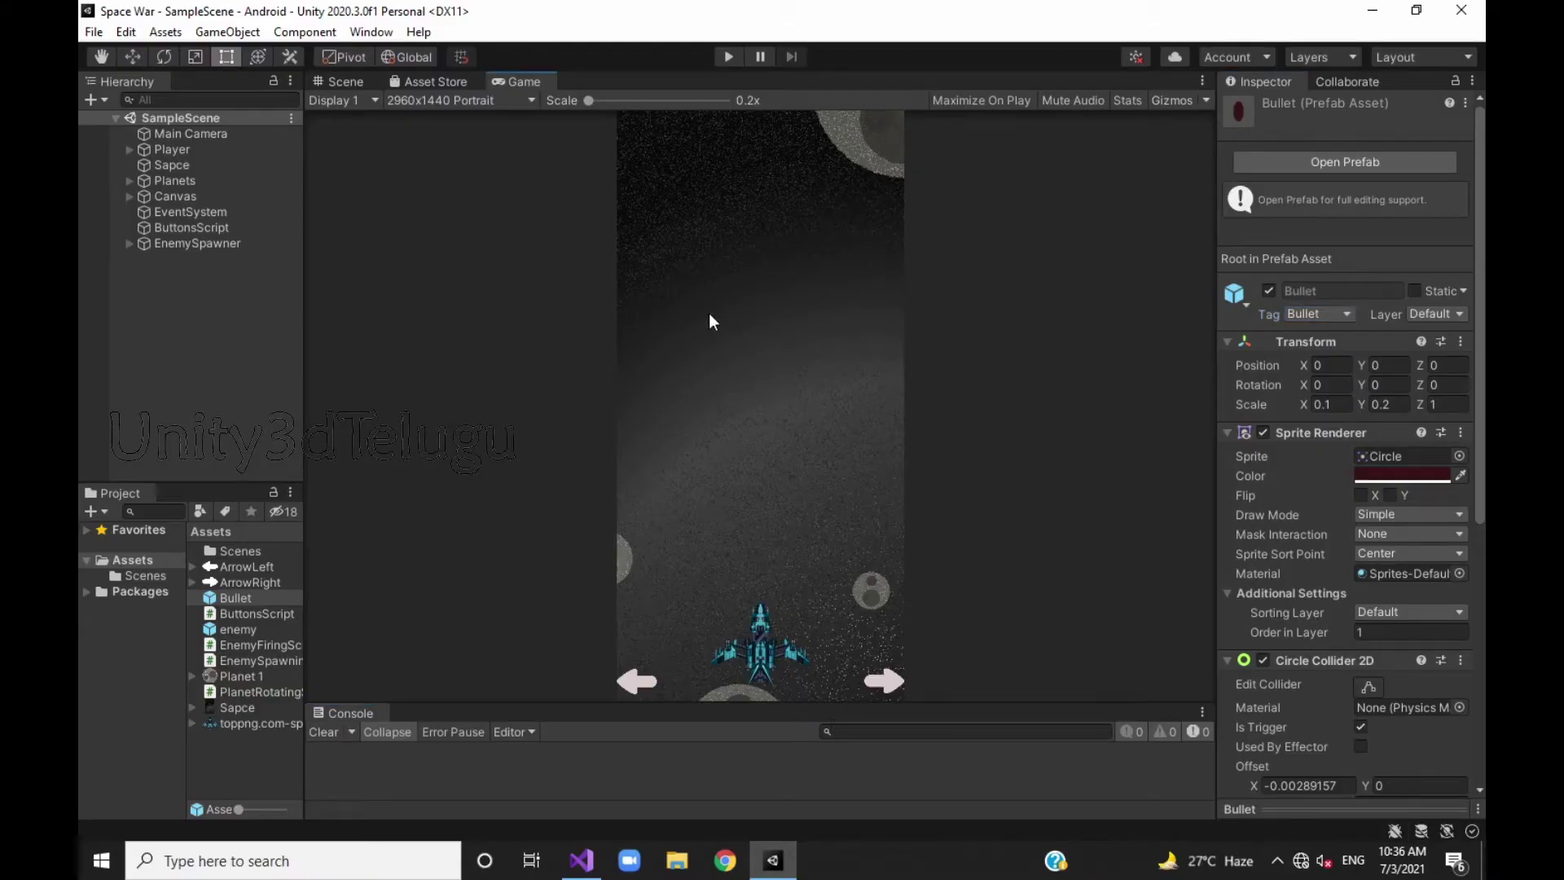
Play-test, steering the ship right and left while the Console logs "Decrease Health".
click(720, 50)
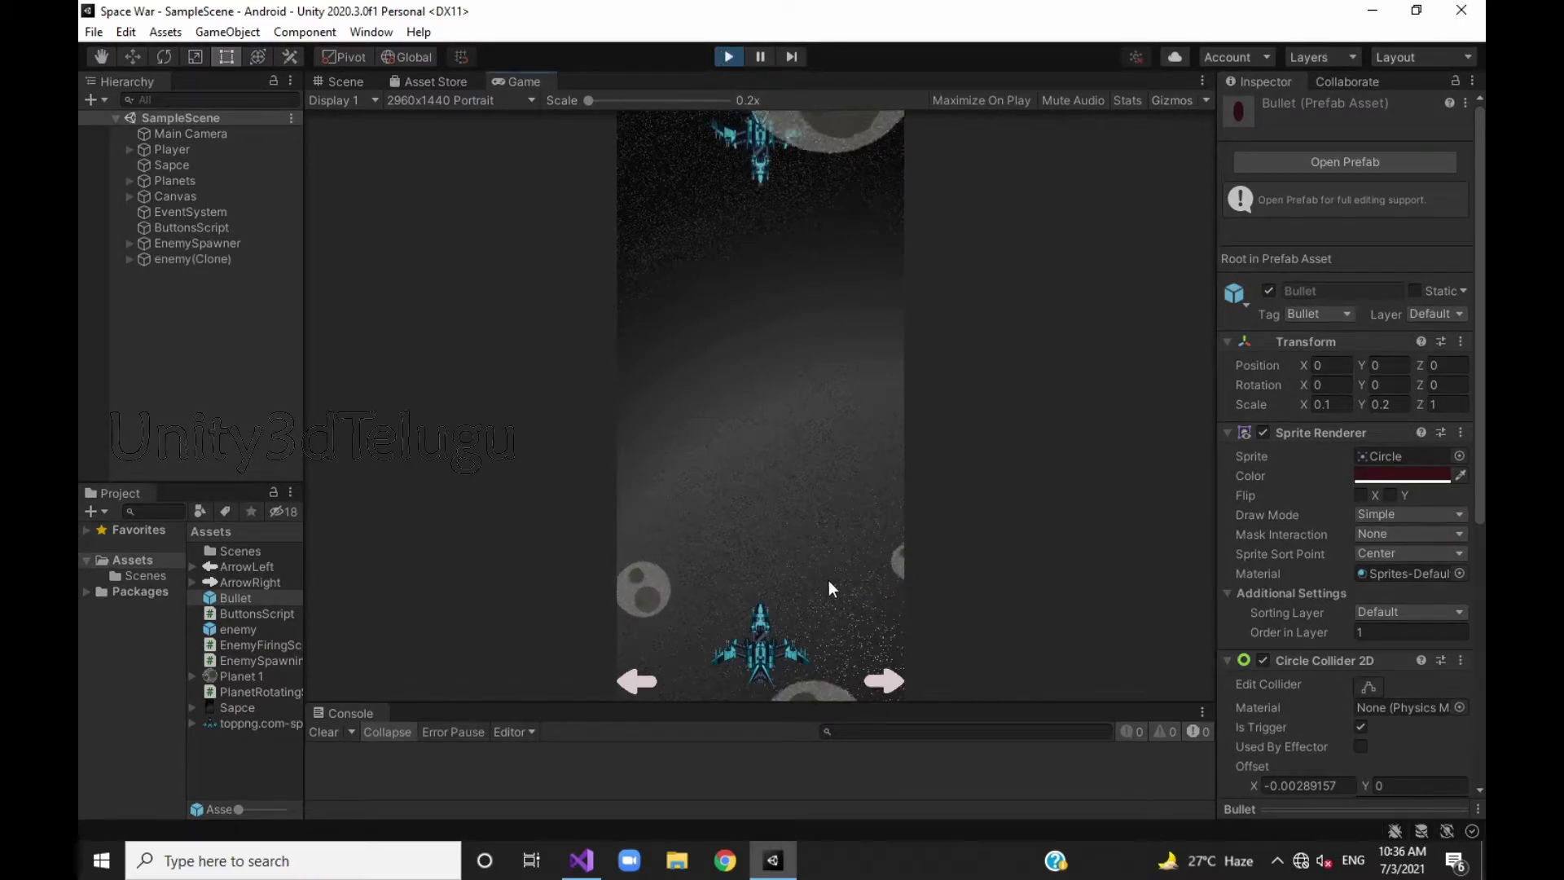
click(887, 675)
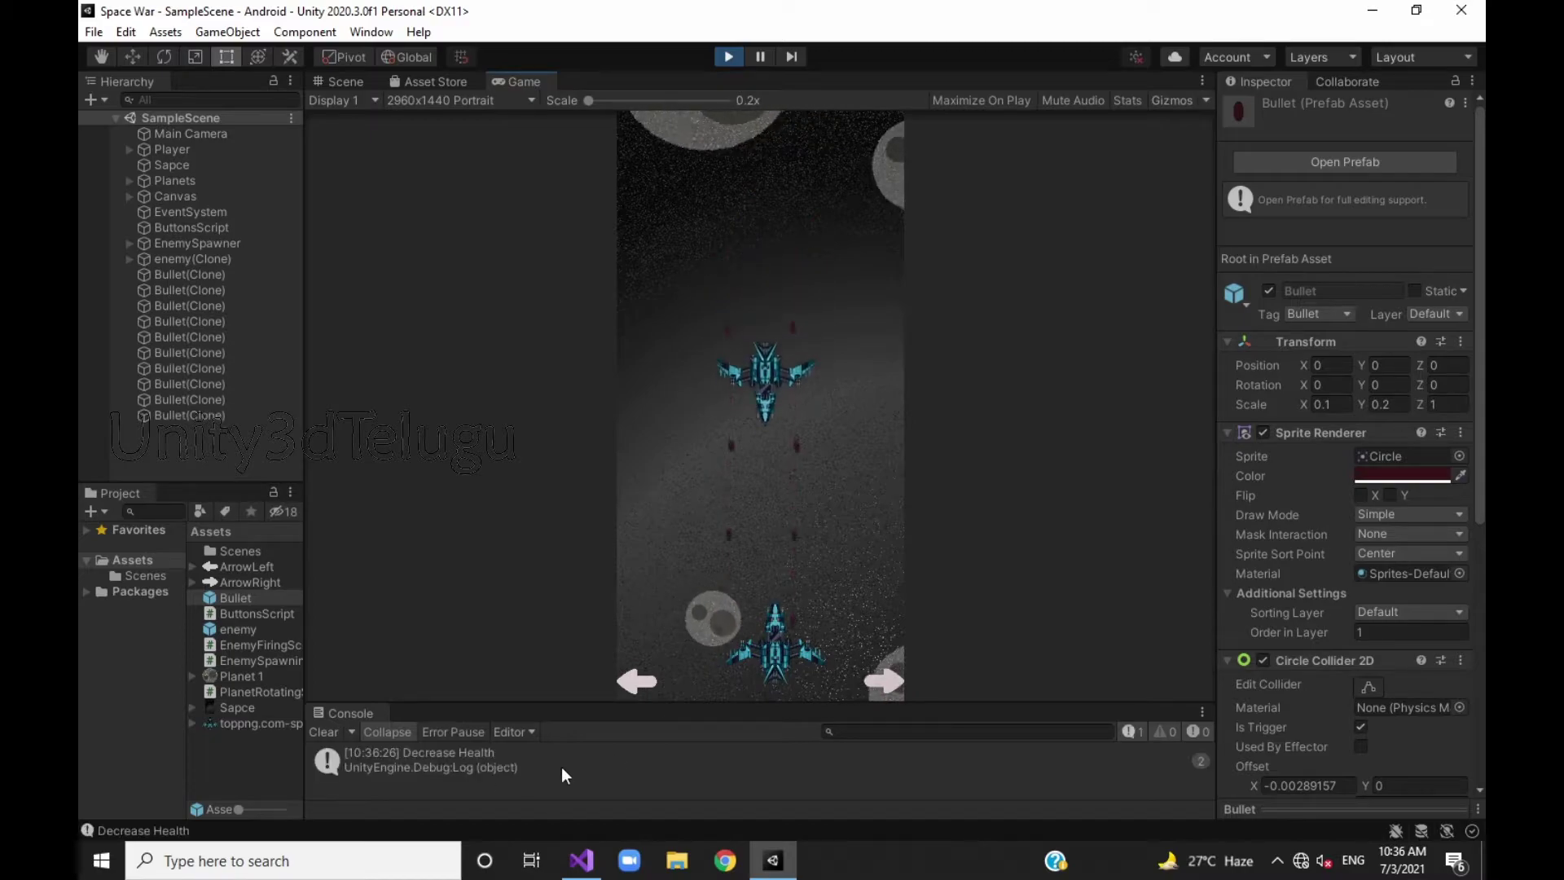
drag(584, 704, 584, 612)
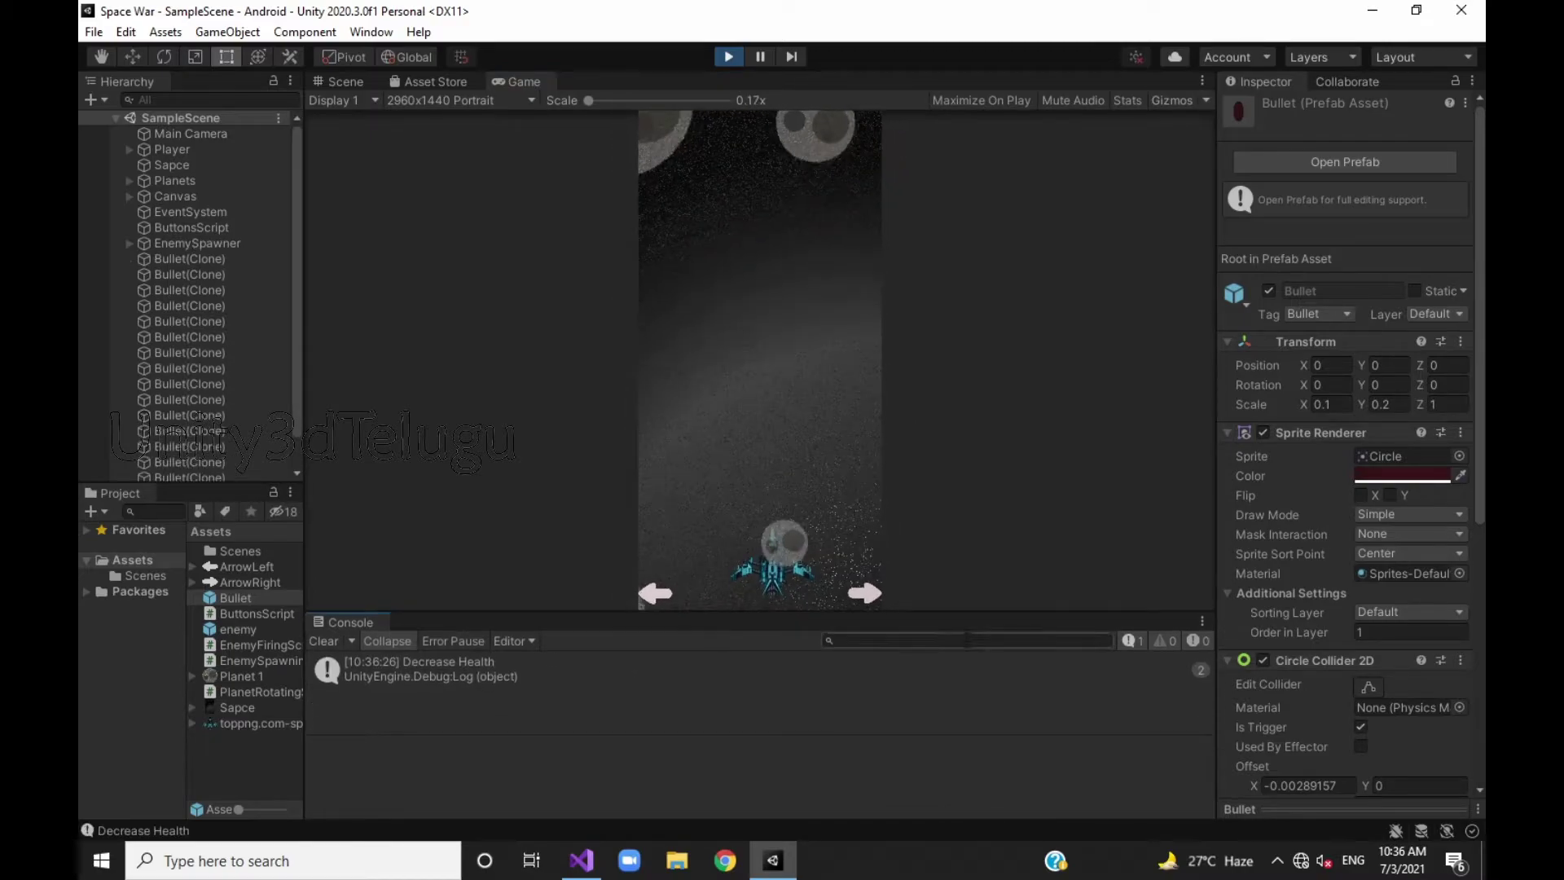
click(655, 593)
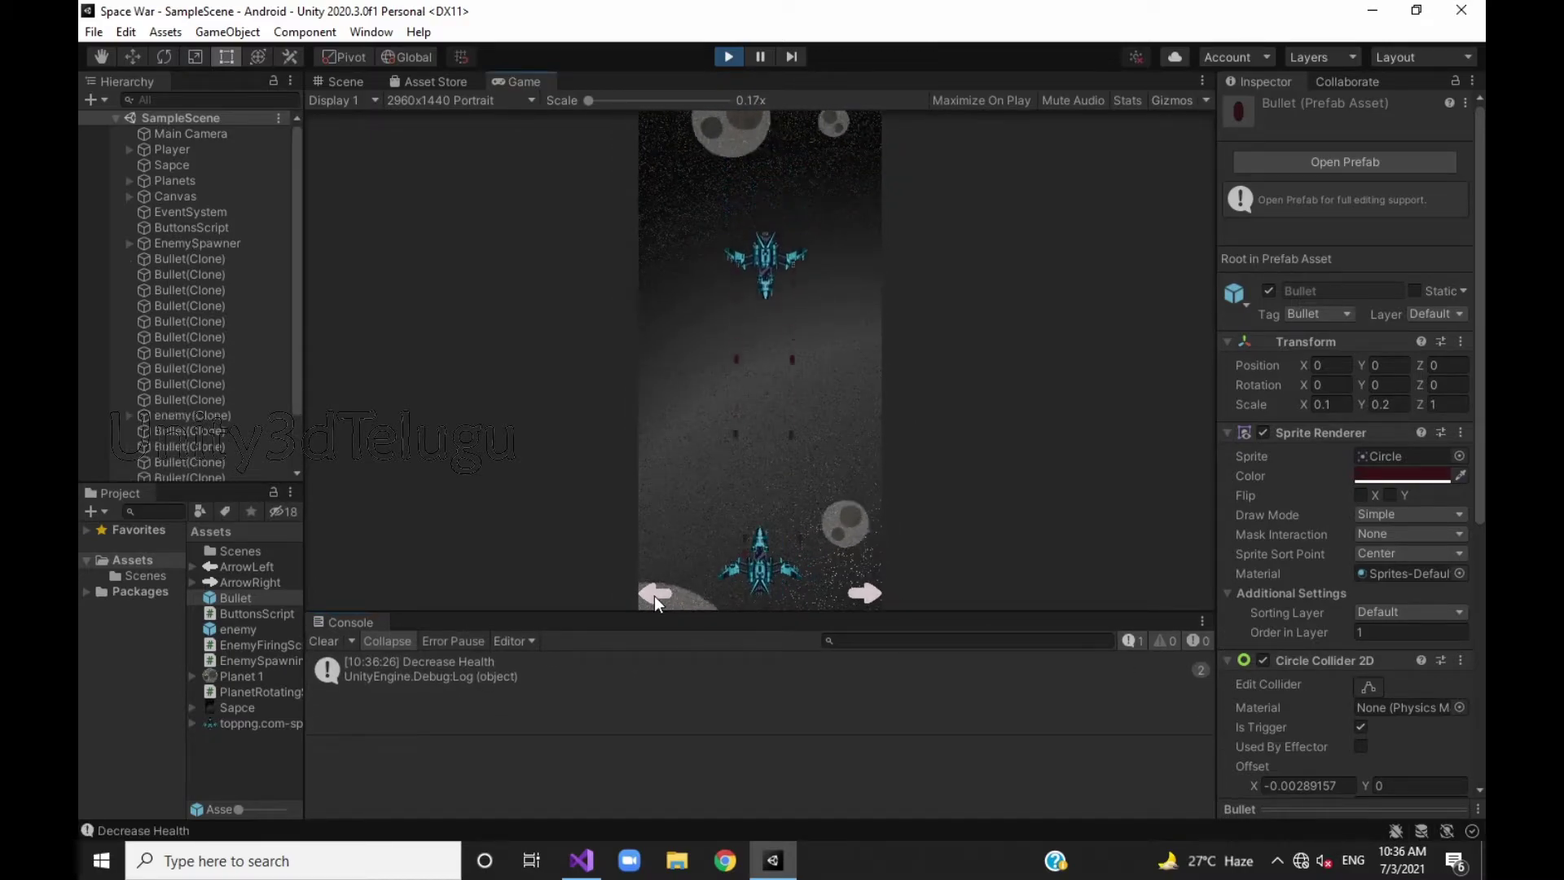
click(655, 597)
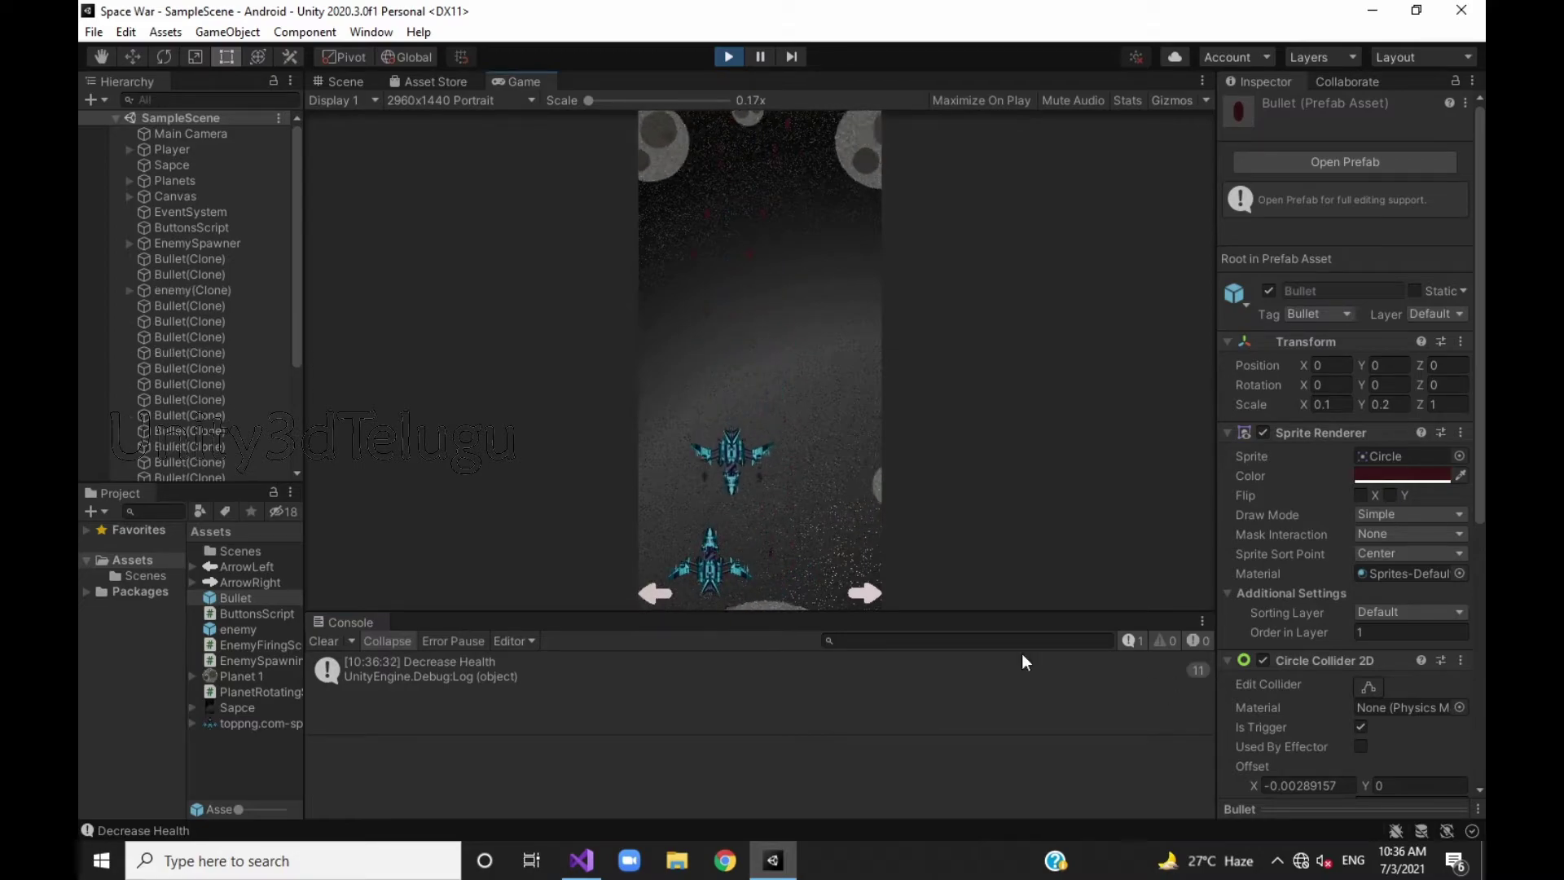
click(867, 595)
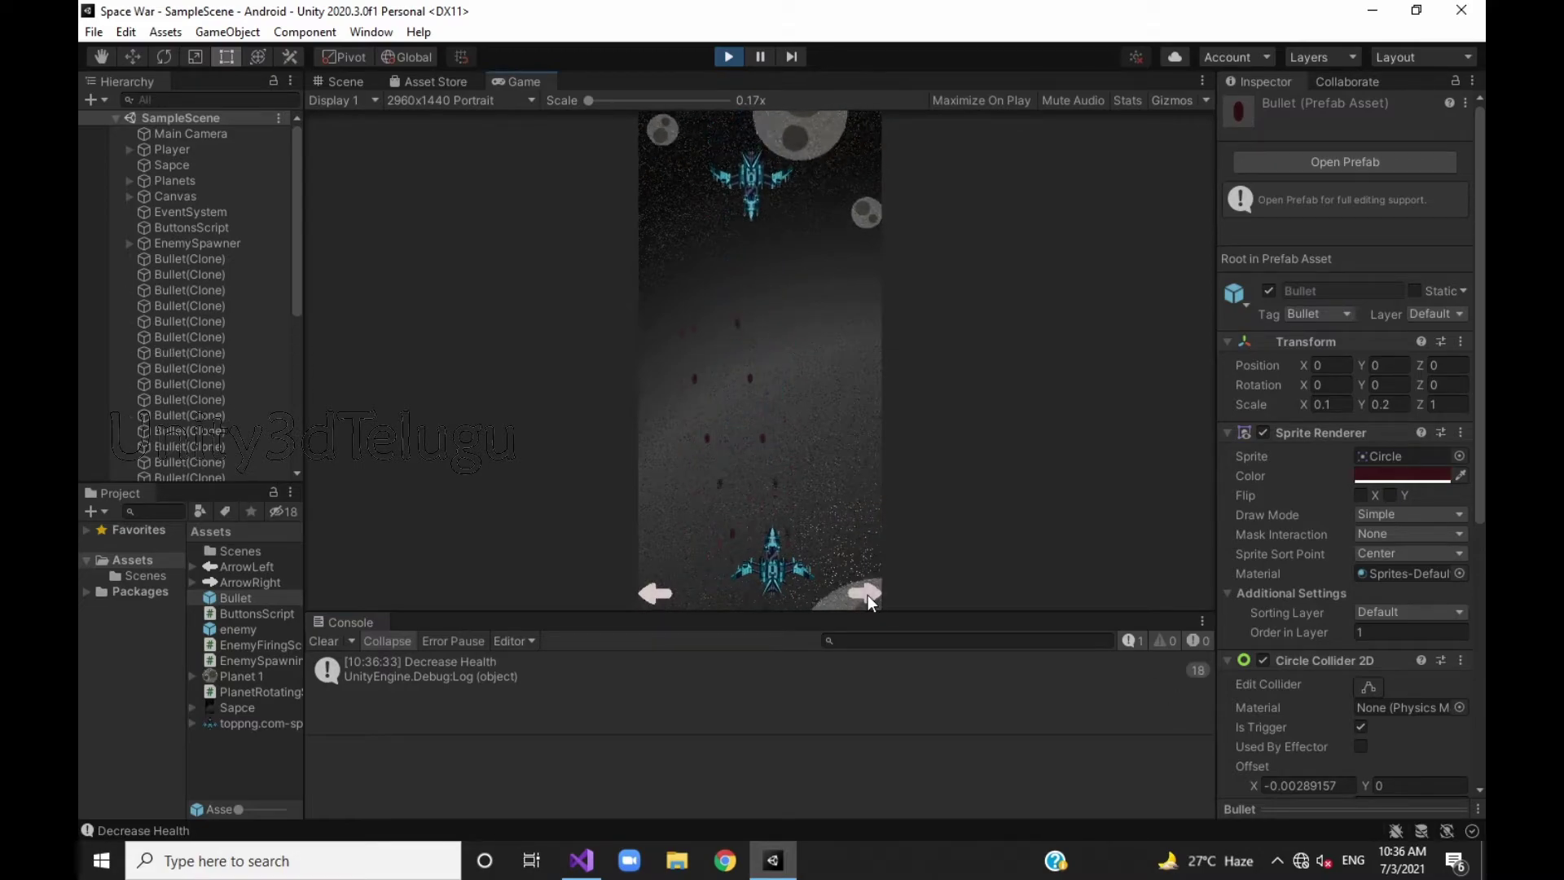
Shrink the Console, stop Play mode and clear the log.
drag(723, 613, 723, 804)
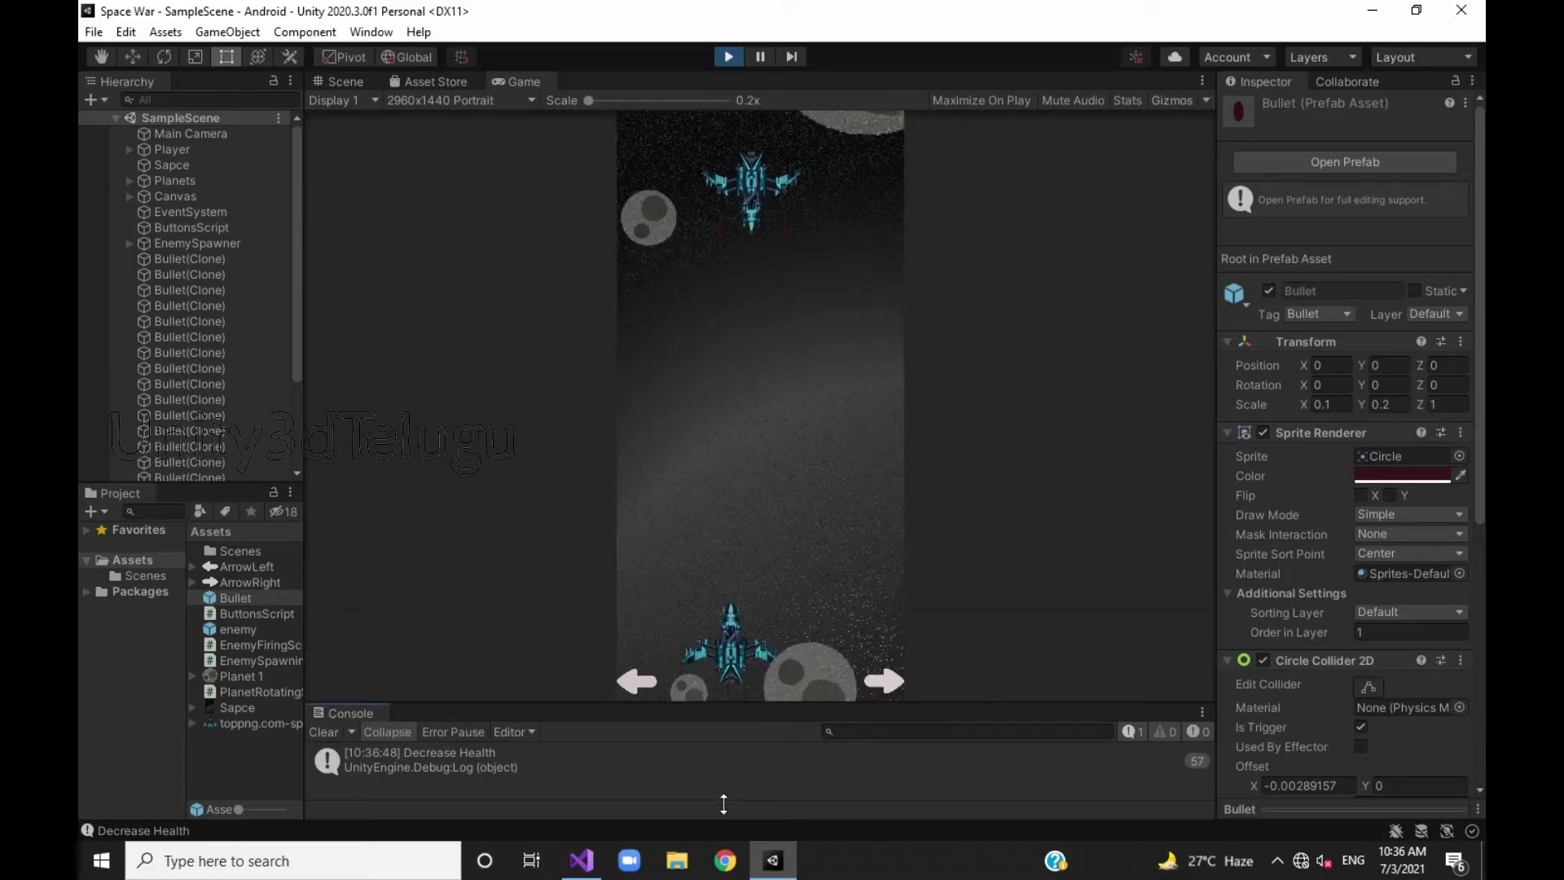
click(727, 55)
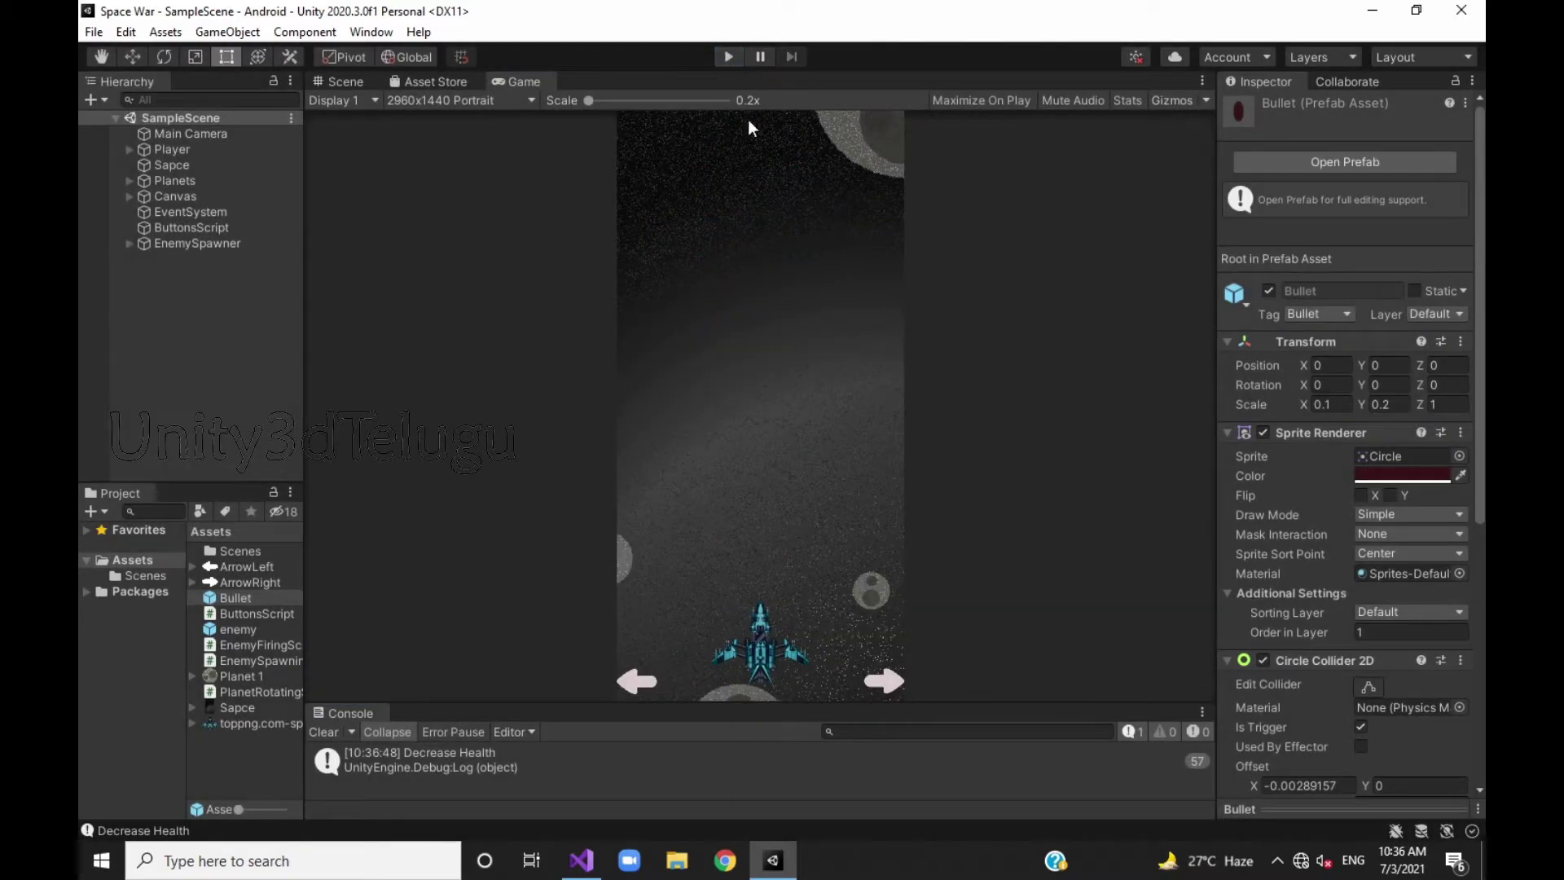
click(324, 731)
Declare public float EnemyHealth = 10 below the speed field.
key(alt+Tab)
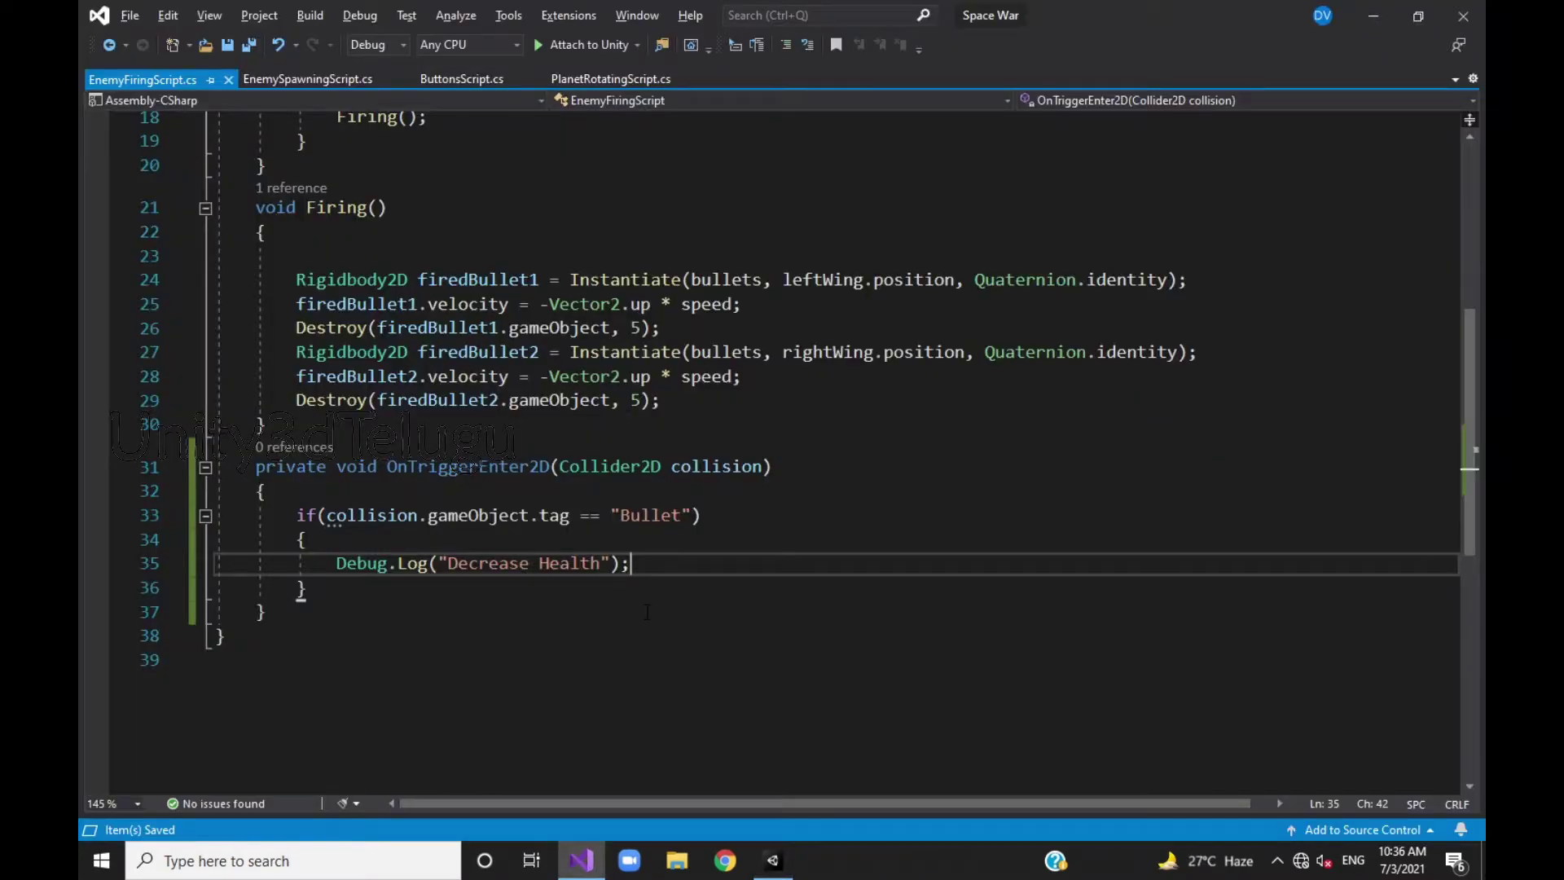
scroll(727, 617, up, 2)
click(521, 366)
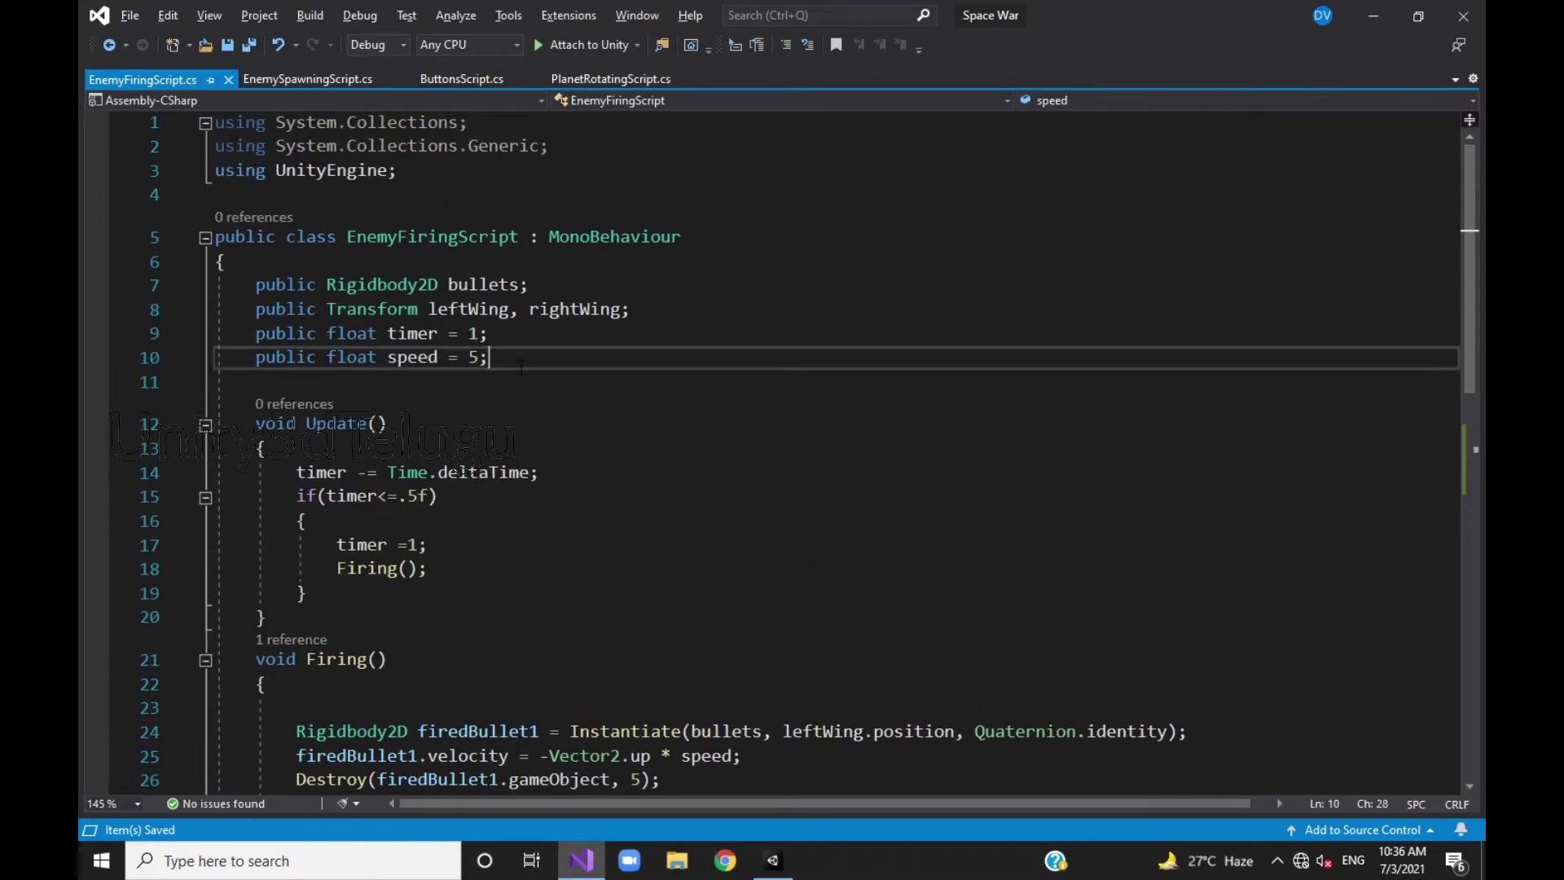
key(Return)
text(public flo)
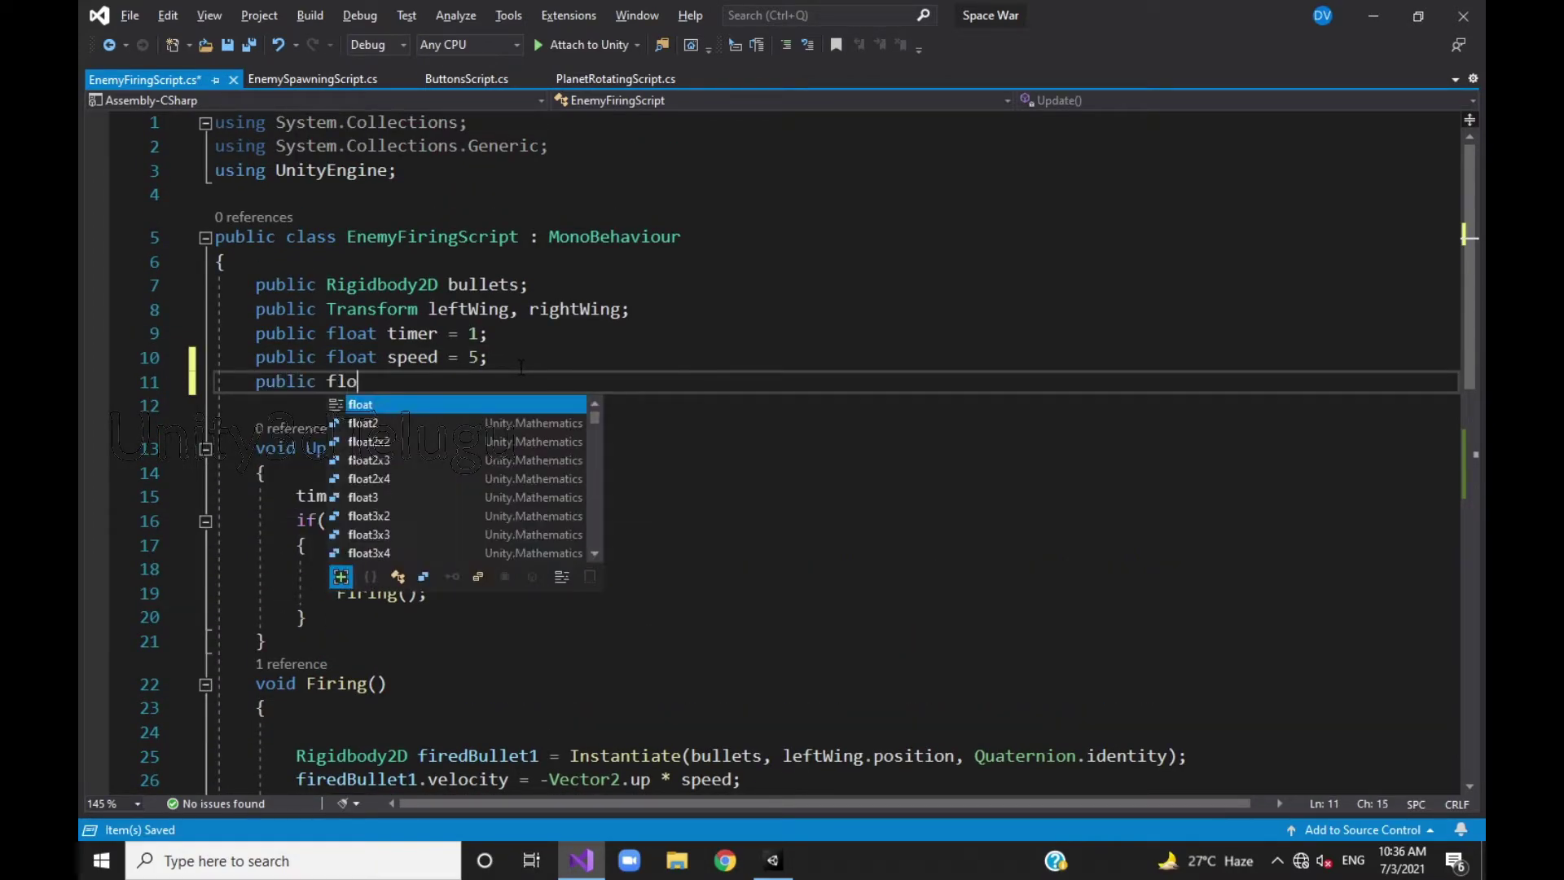
text(at EnemyHealth = 10;)
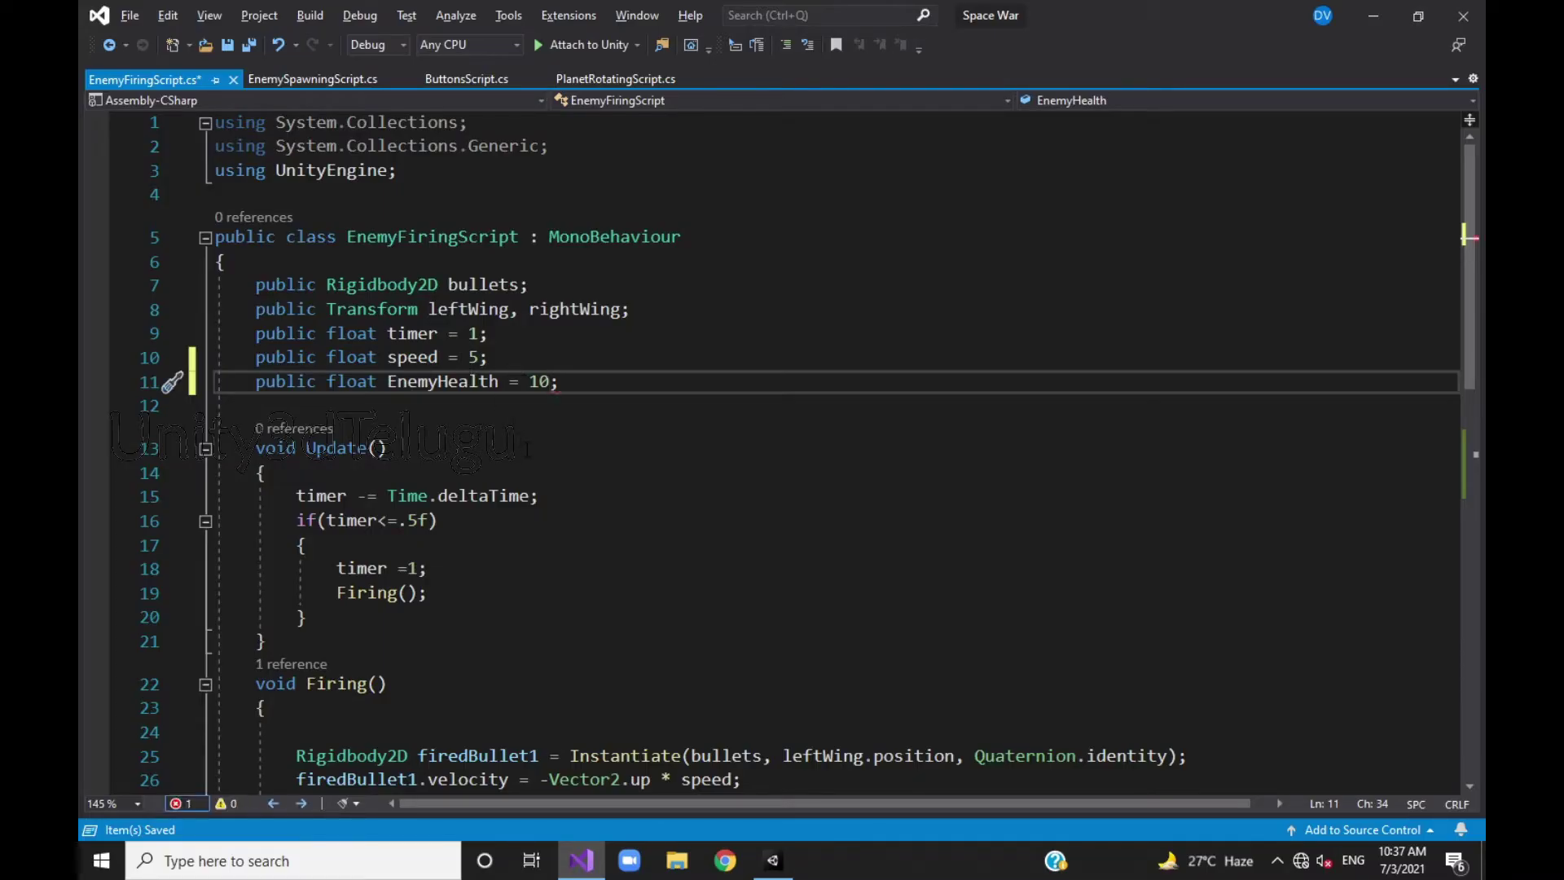
Add EnemyHealth-- under the "Decrease Health" log in OnTriggerEnter2D.
scroll(773, 448, down, 1)
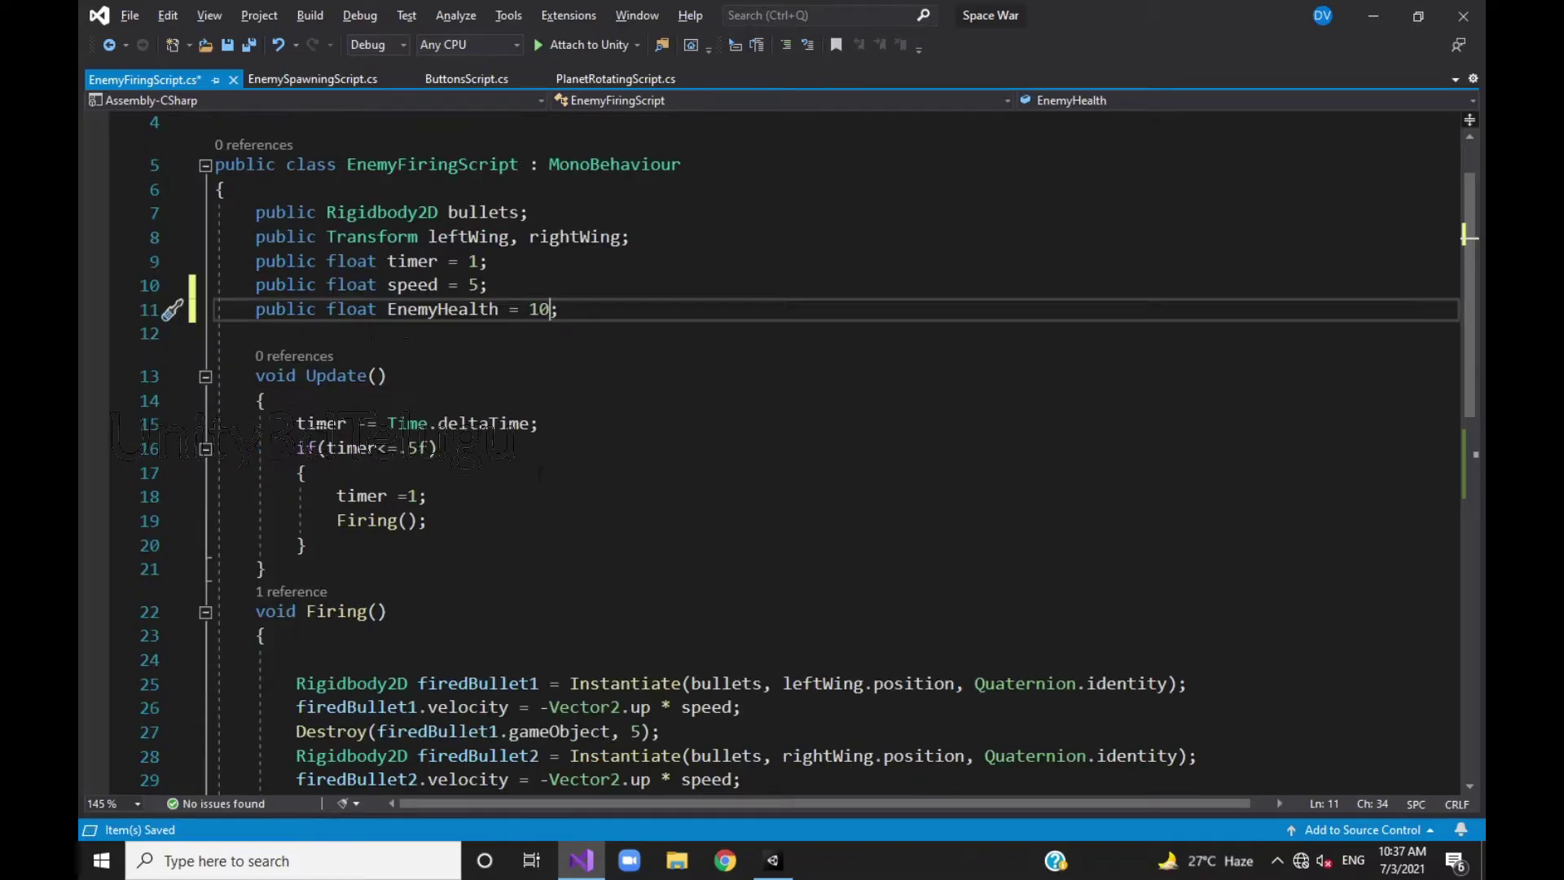
scroll(542, 481, down, 4)
scroll(542, 481, down, 1)
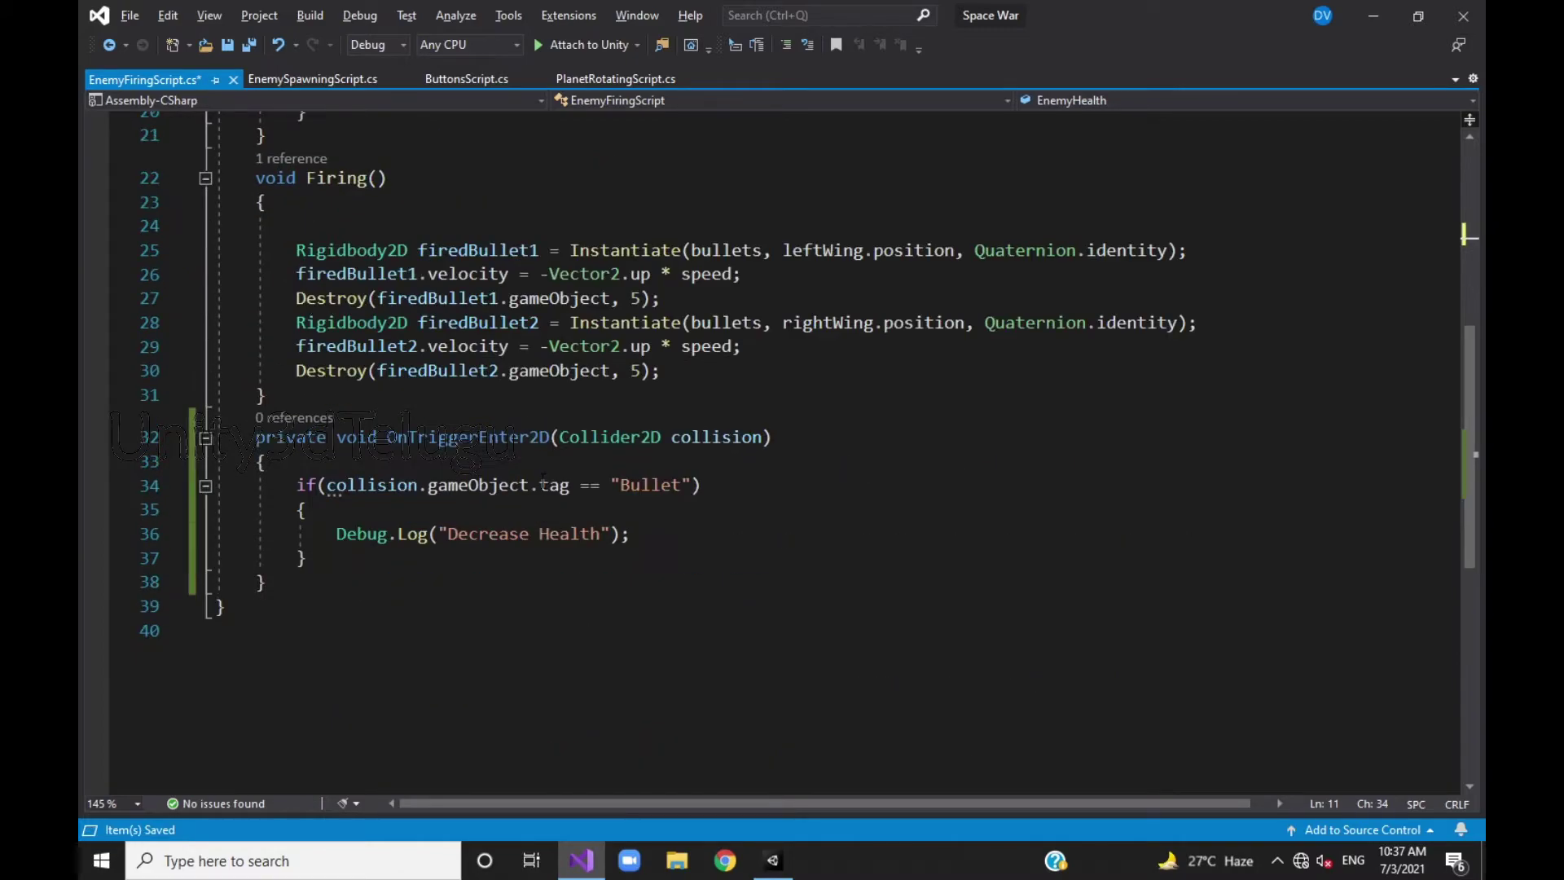
click(660, 530)
key(Return)
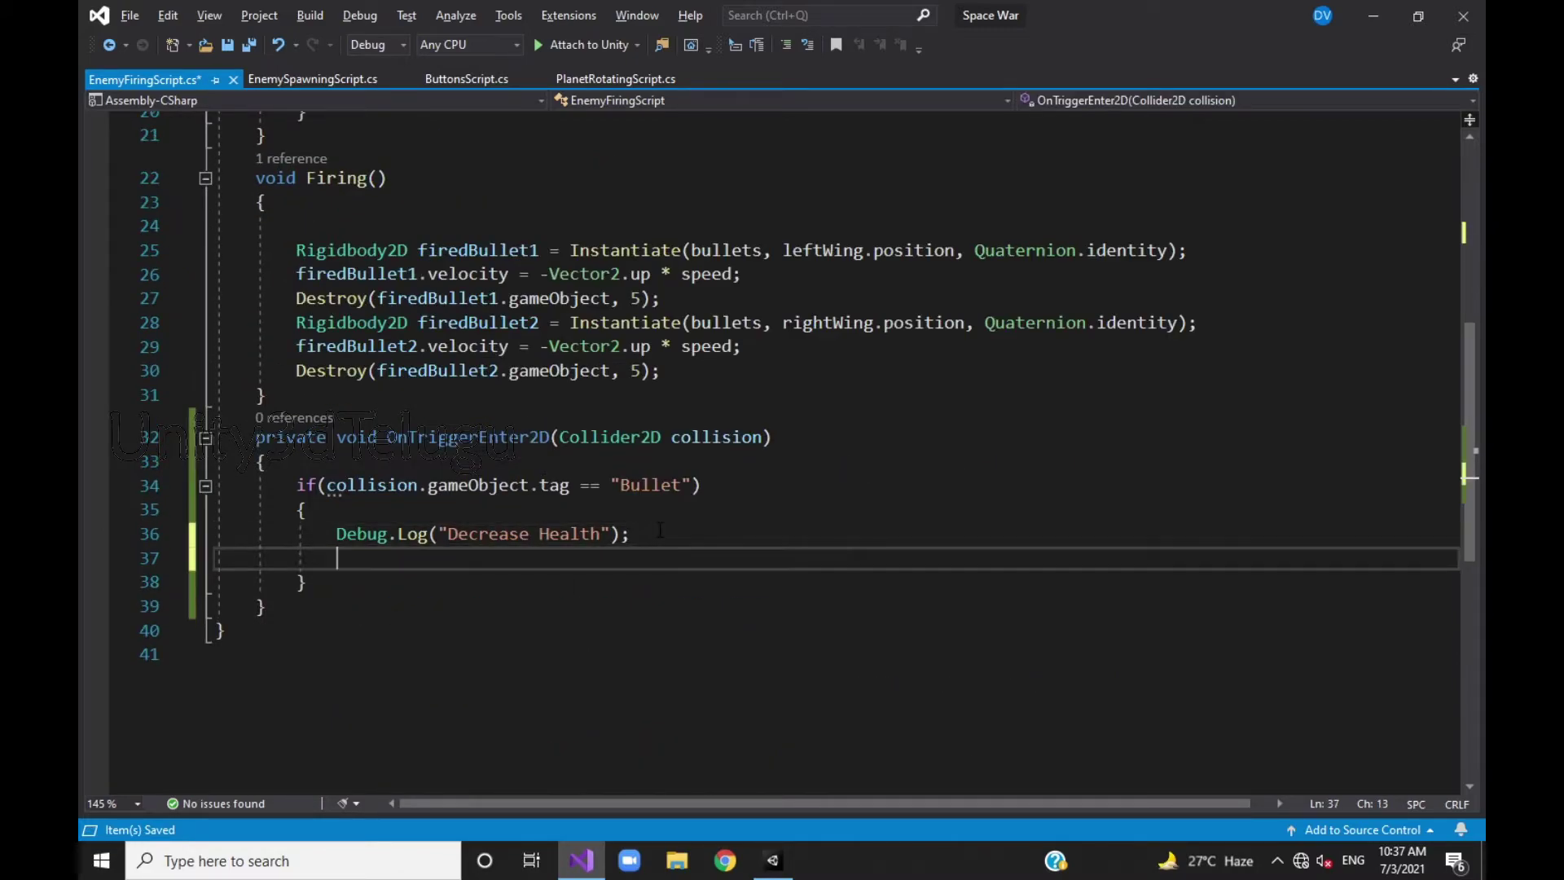
text(Ene)
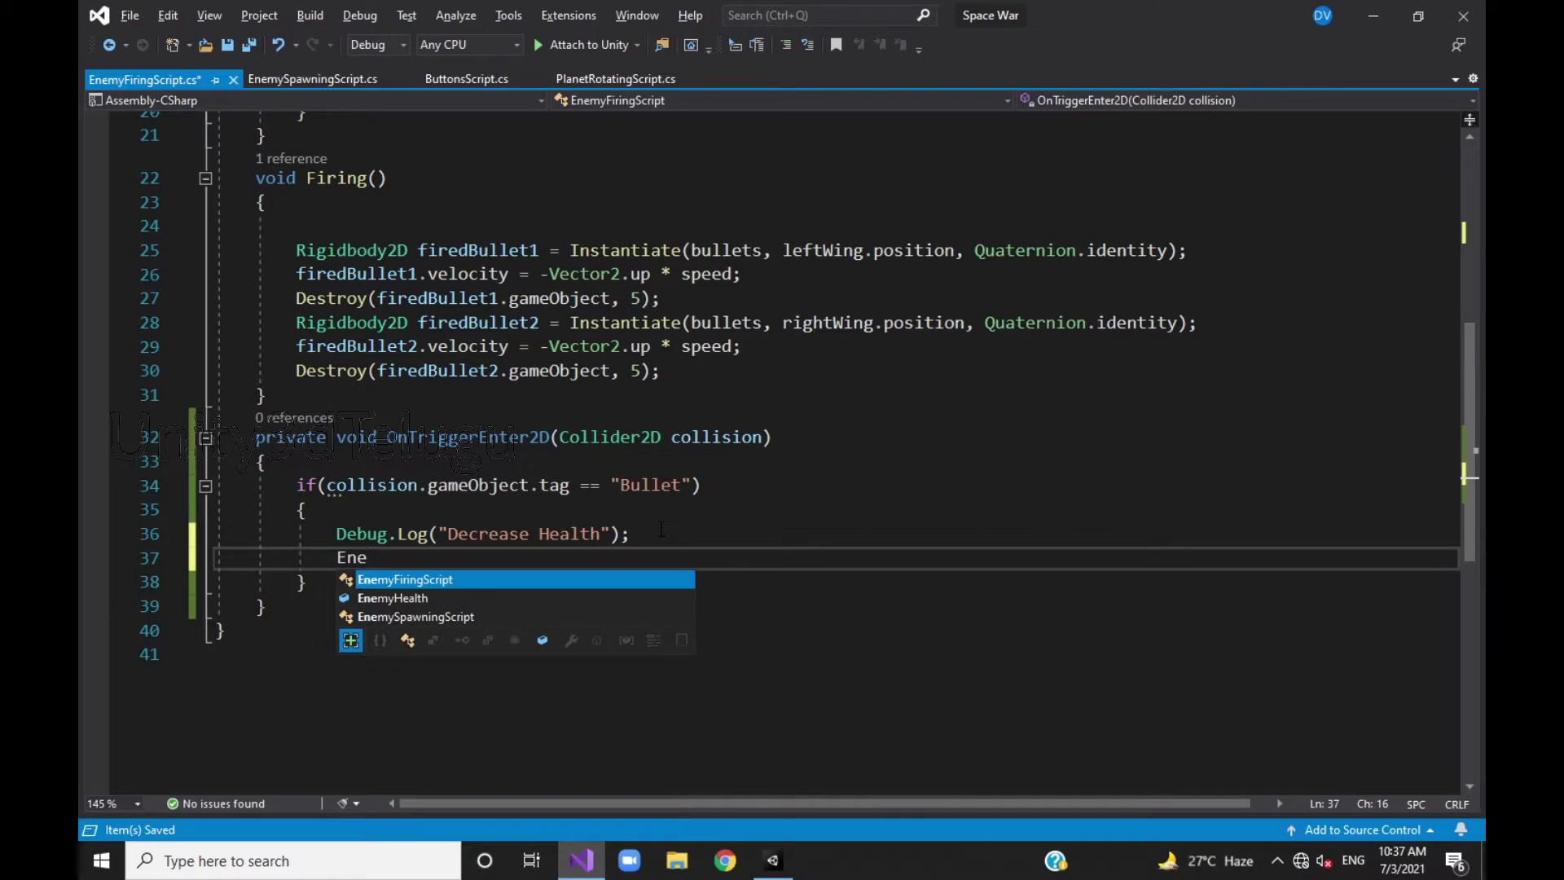
text(myH)
key(Tab)
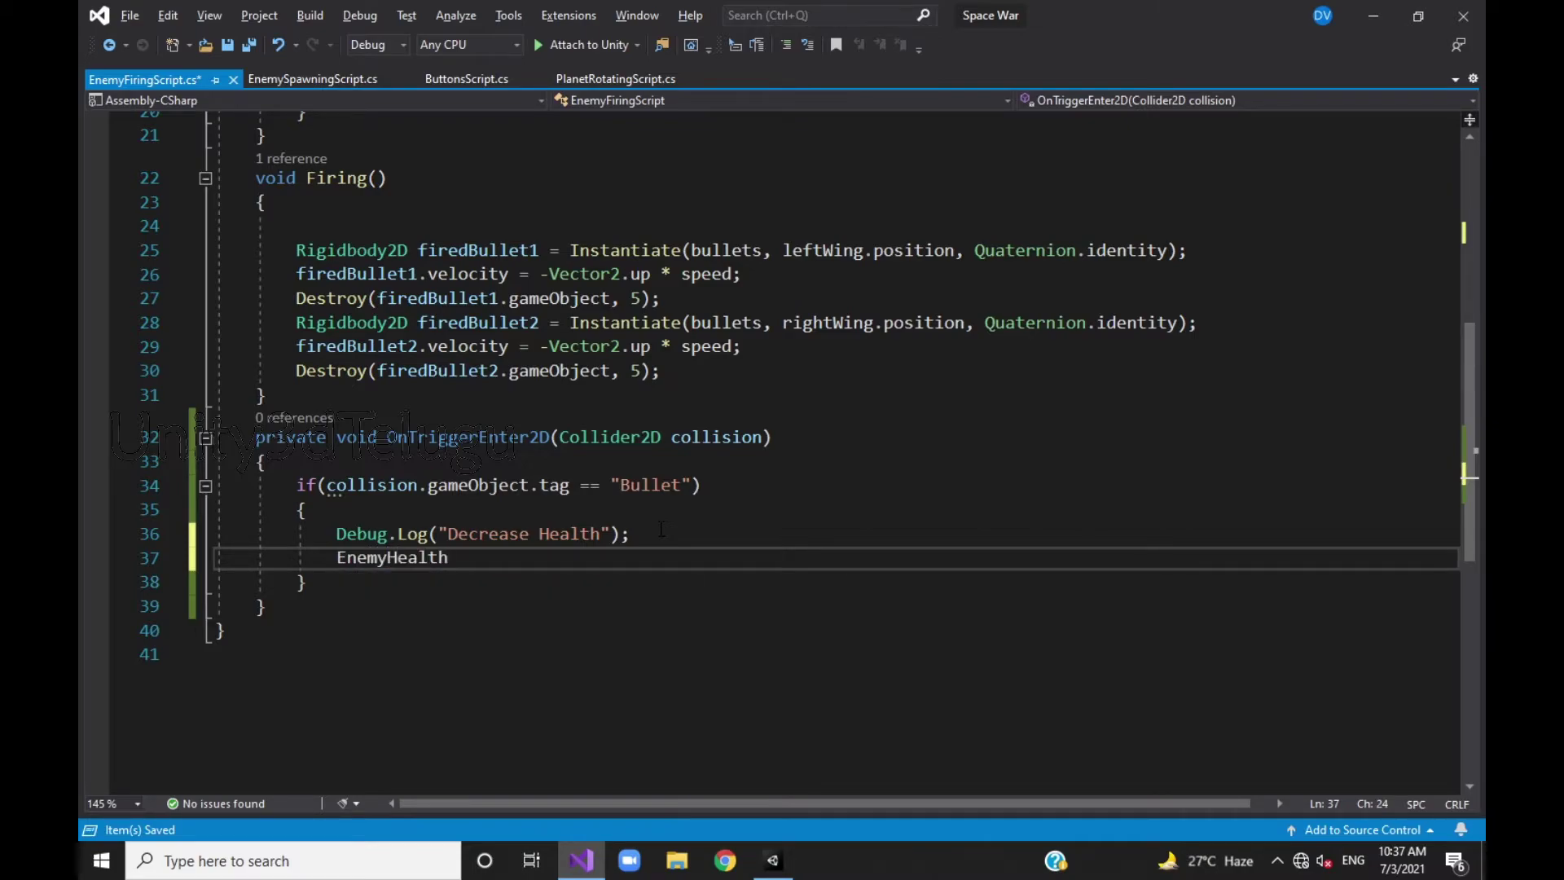
text(--;)
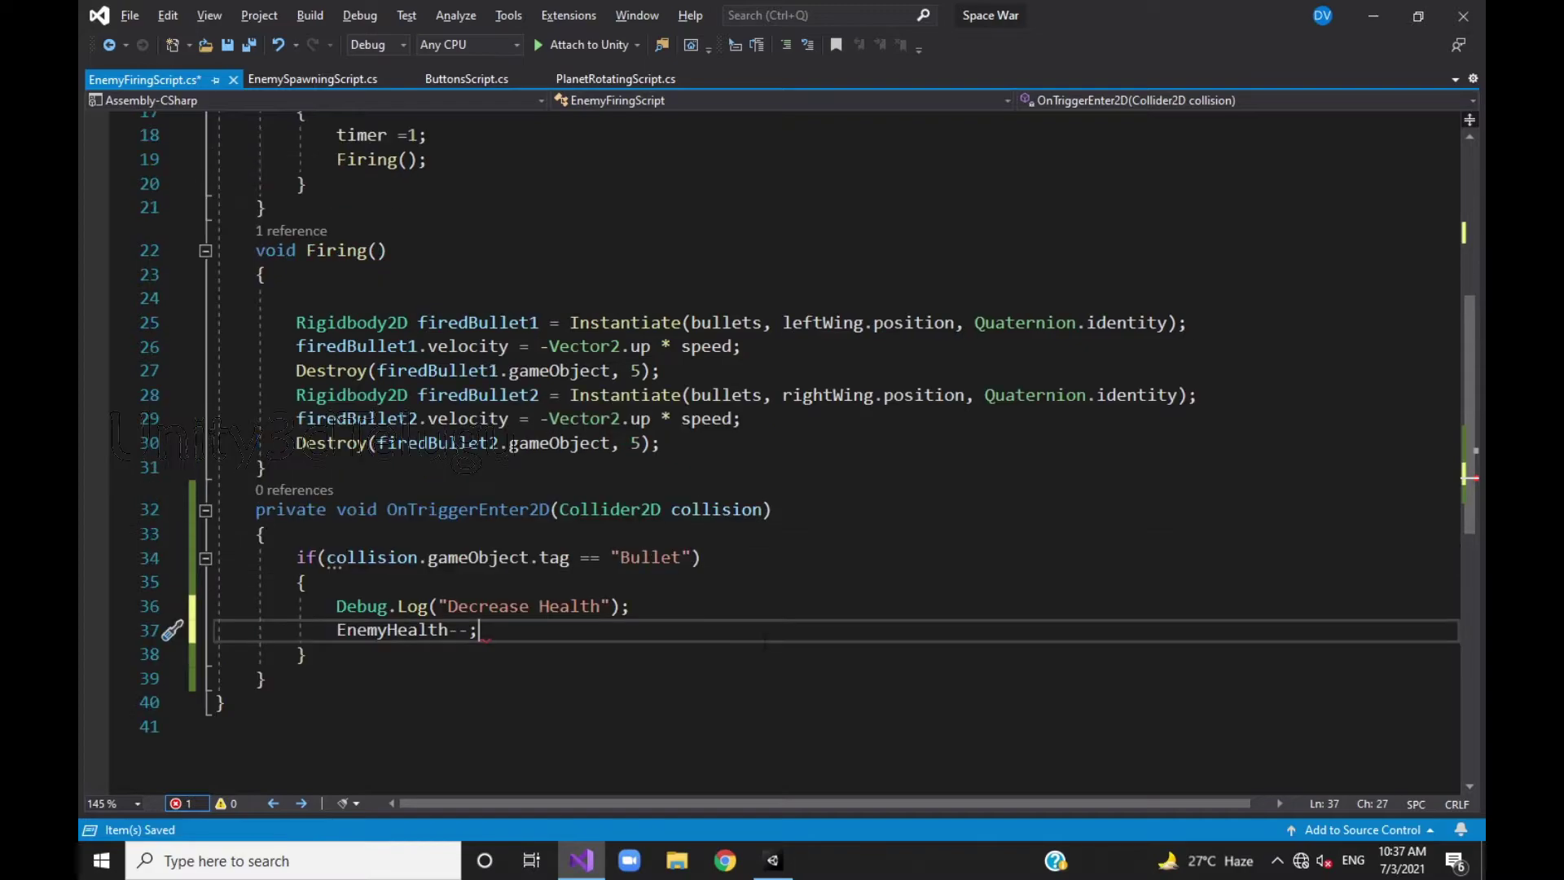
scroll(661, 529, up, 1)
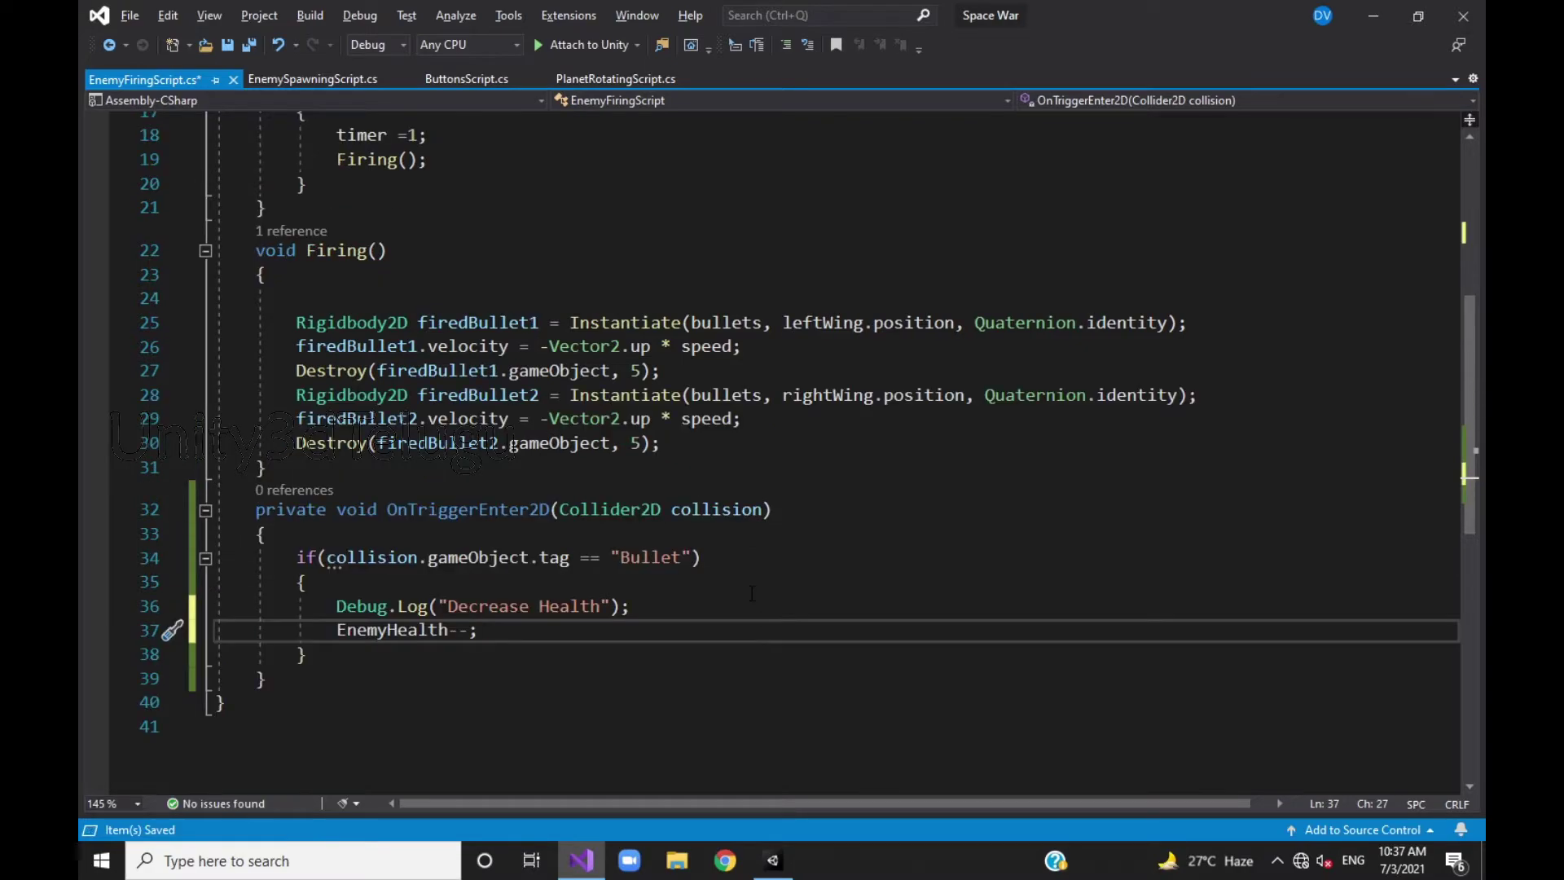
scroll(661, 529, up, 5)
Add an if(EnemyHealth<=0) check below the timer block in Update.
scroll(329, 400, down, 3)
click(329, 400)
key(Return)
key(Return)
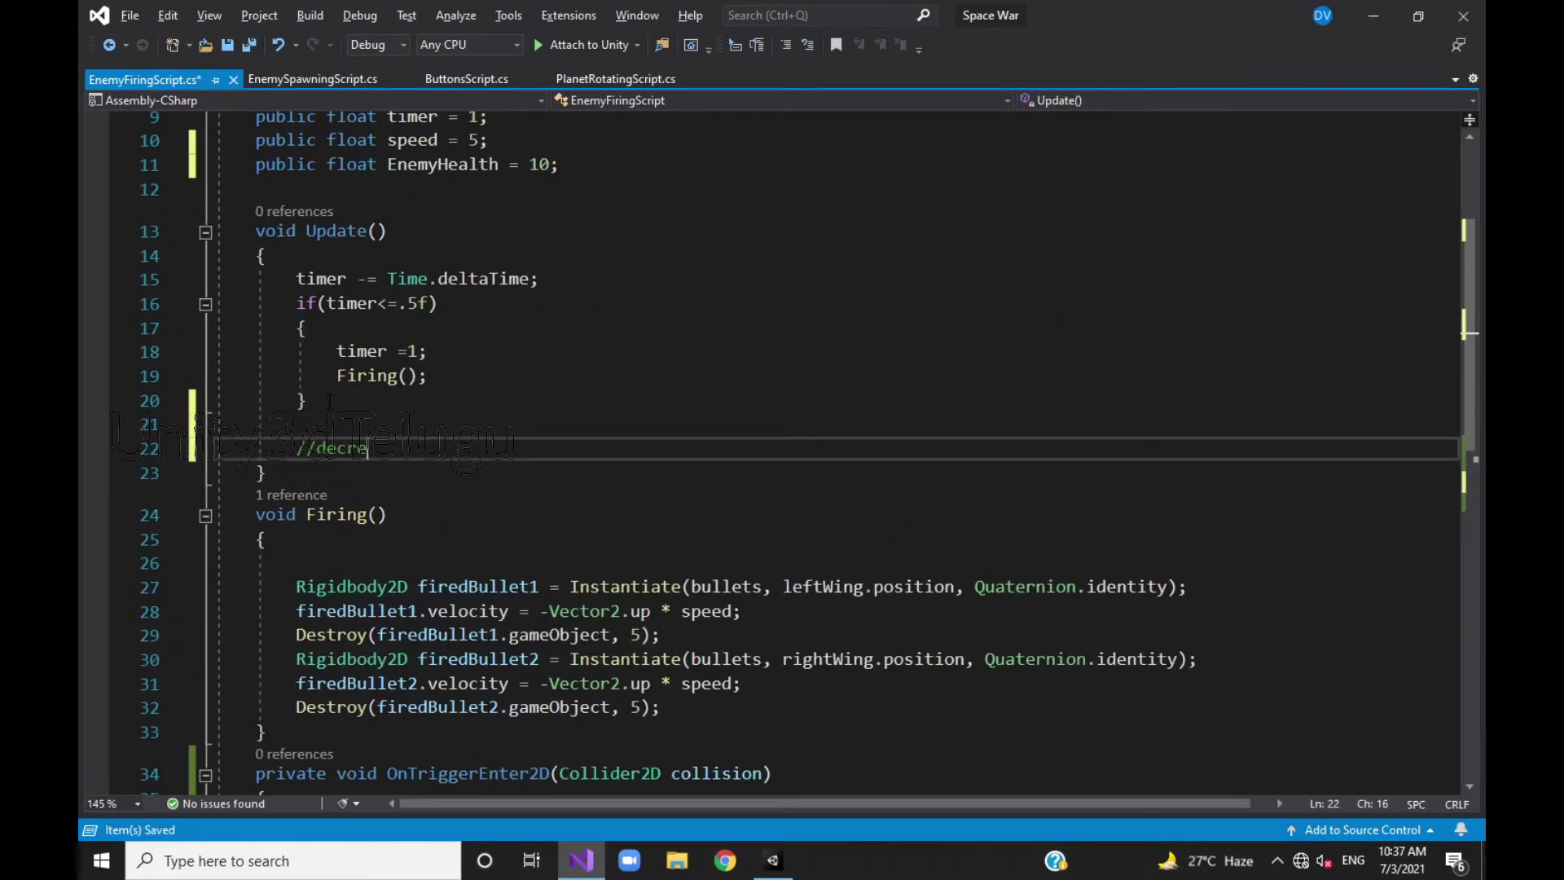
text(stroying enemy)
key(Return)
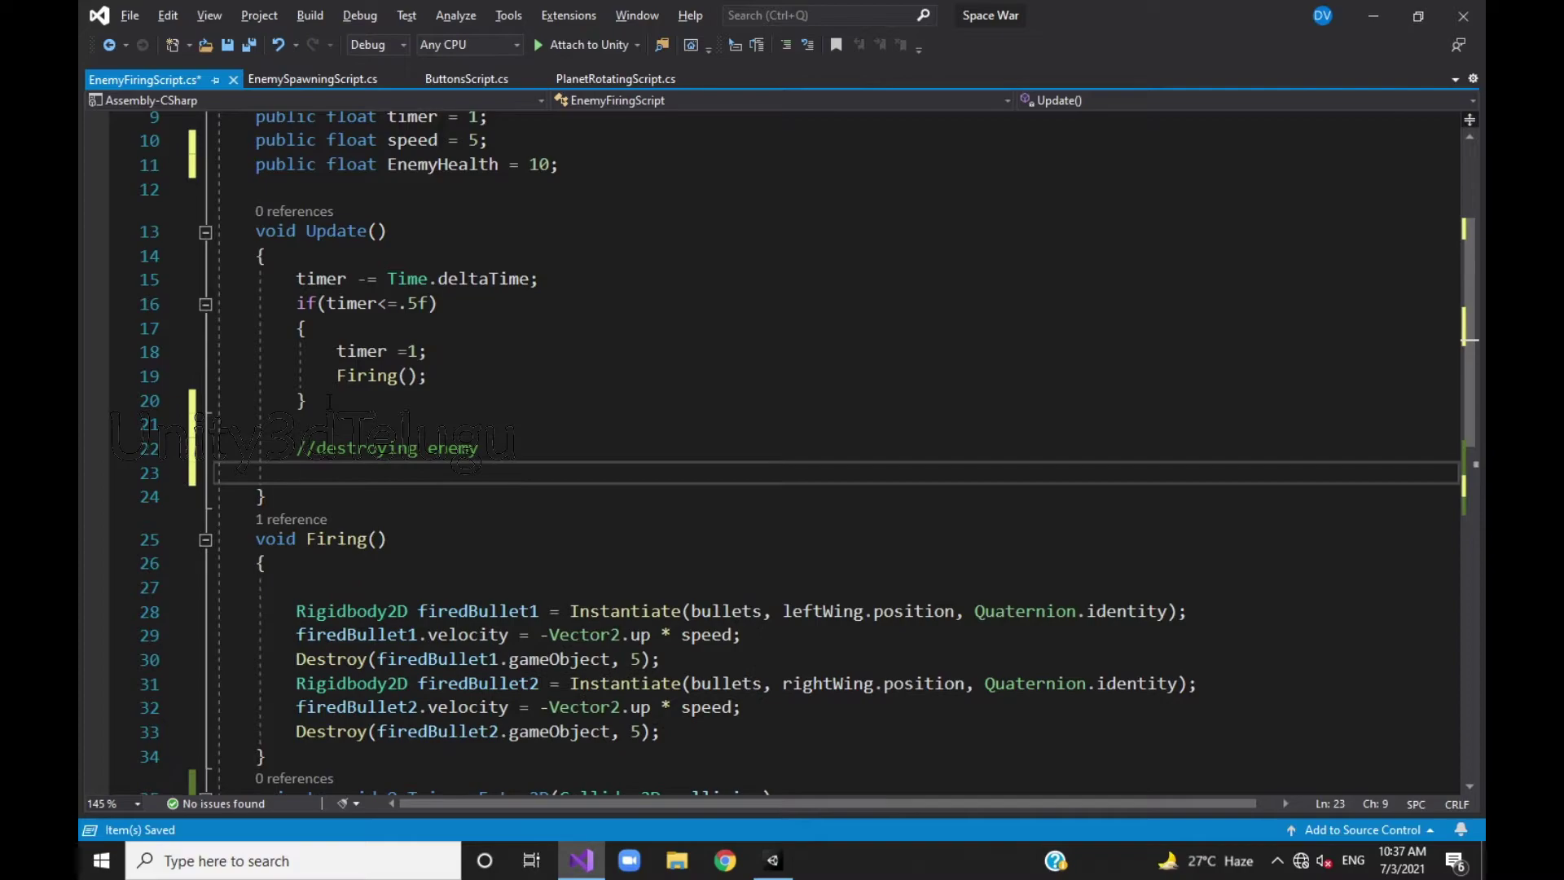
text(if(Enem)
key(Tab)
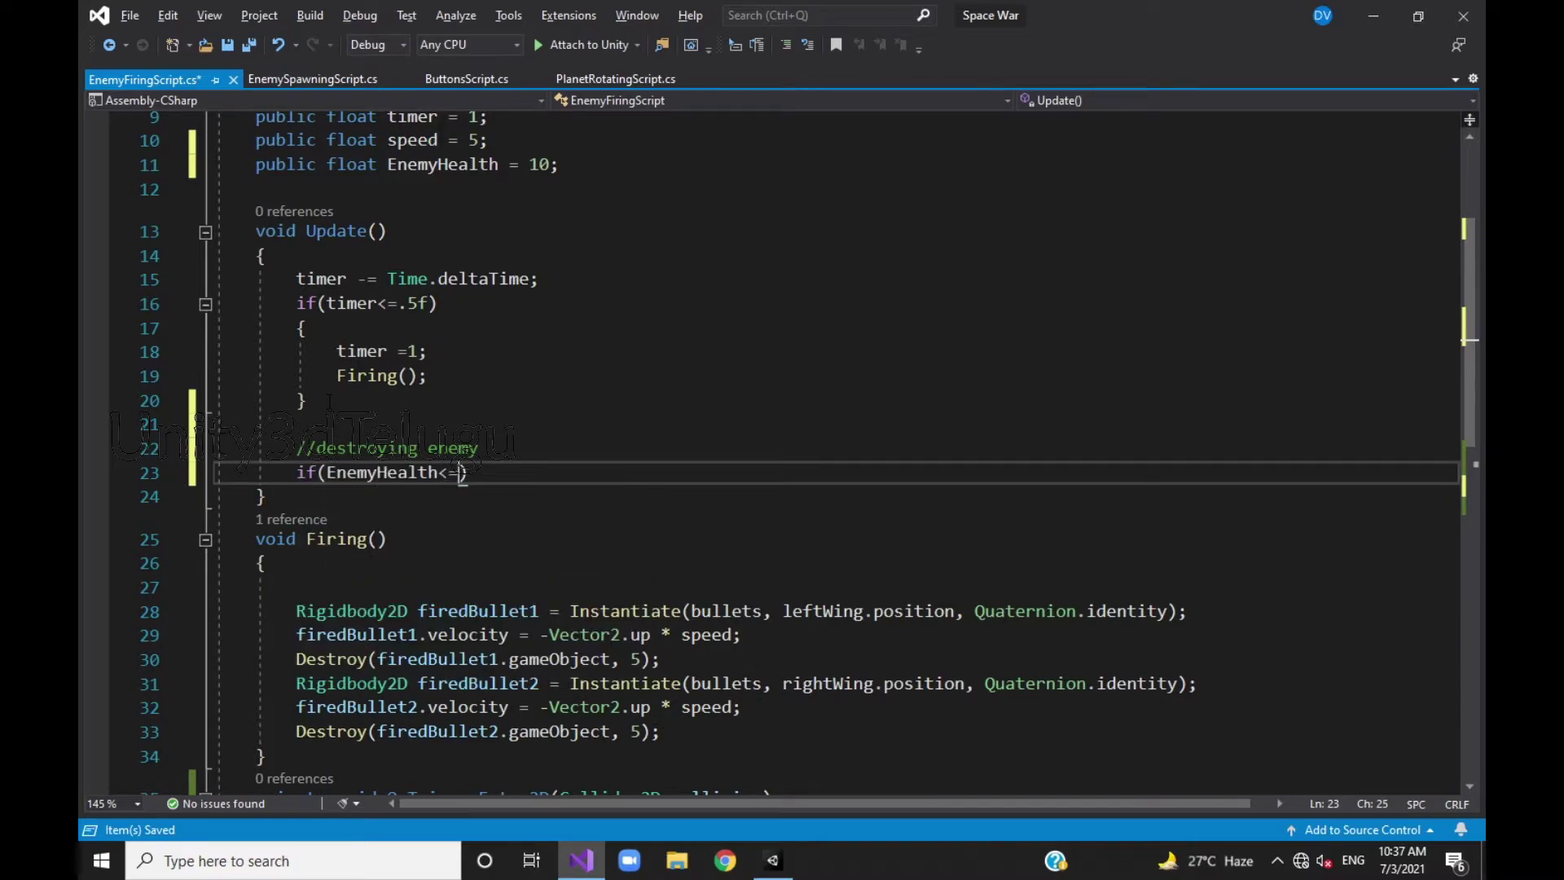
Put Destroy(gameObject); in the zero-health block, then start Play mode in Unity.
key(Return)
text({)
key(Return)
text(Des)
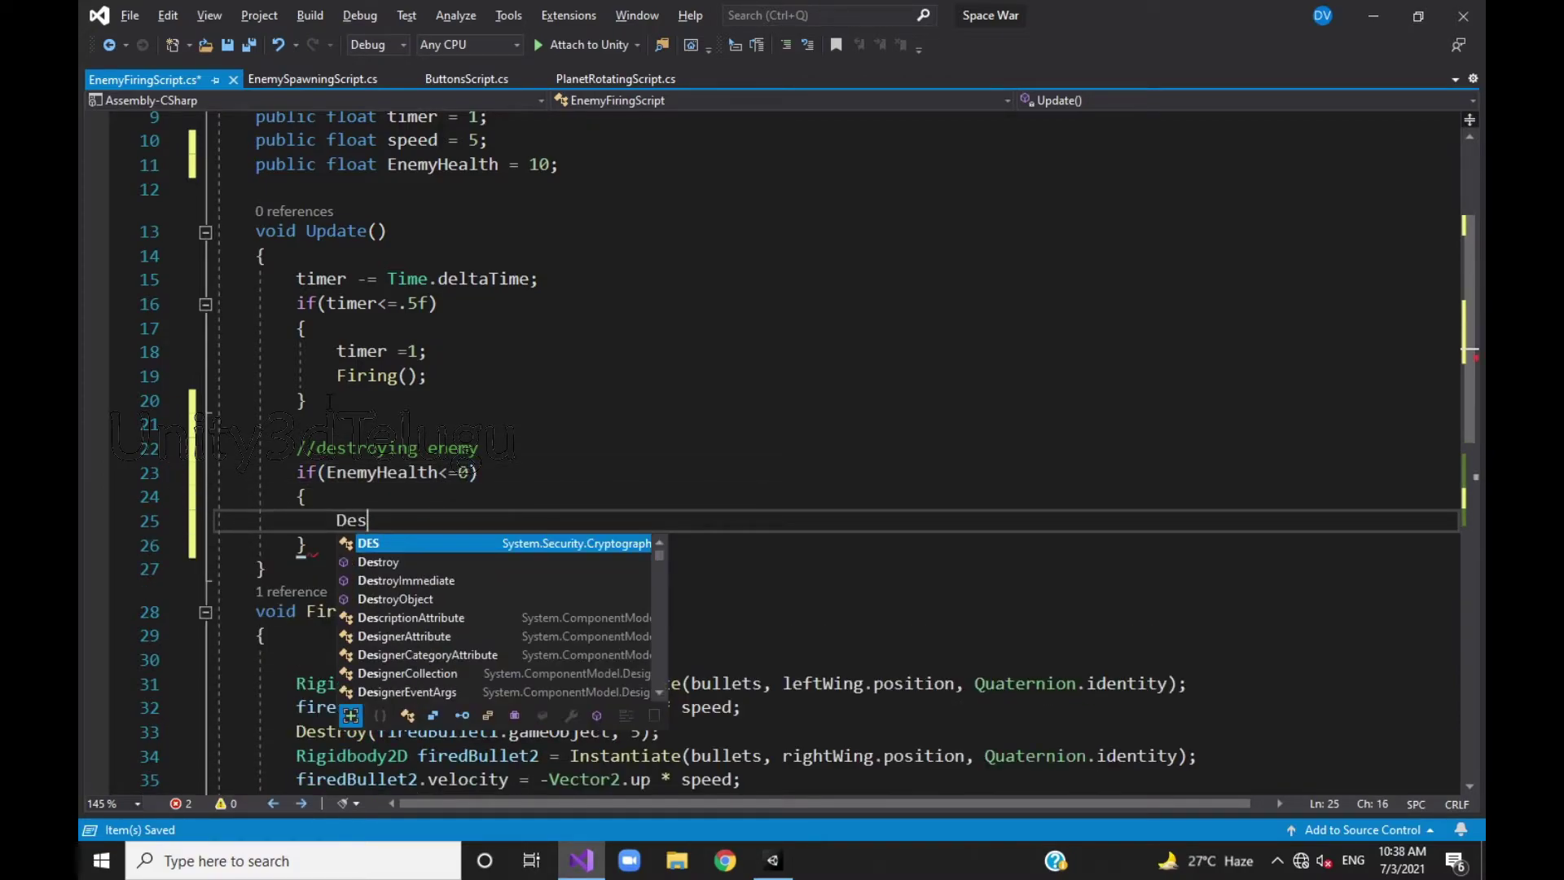
text(tr)
key(Tab)
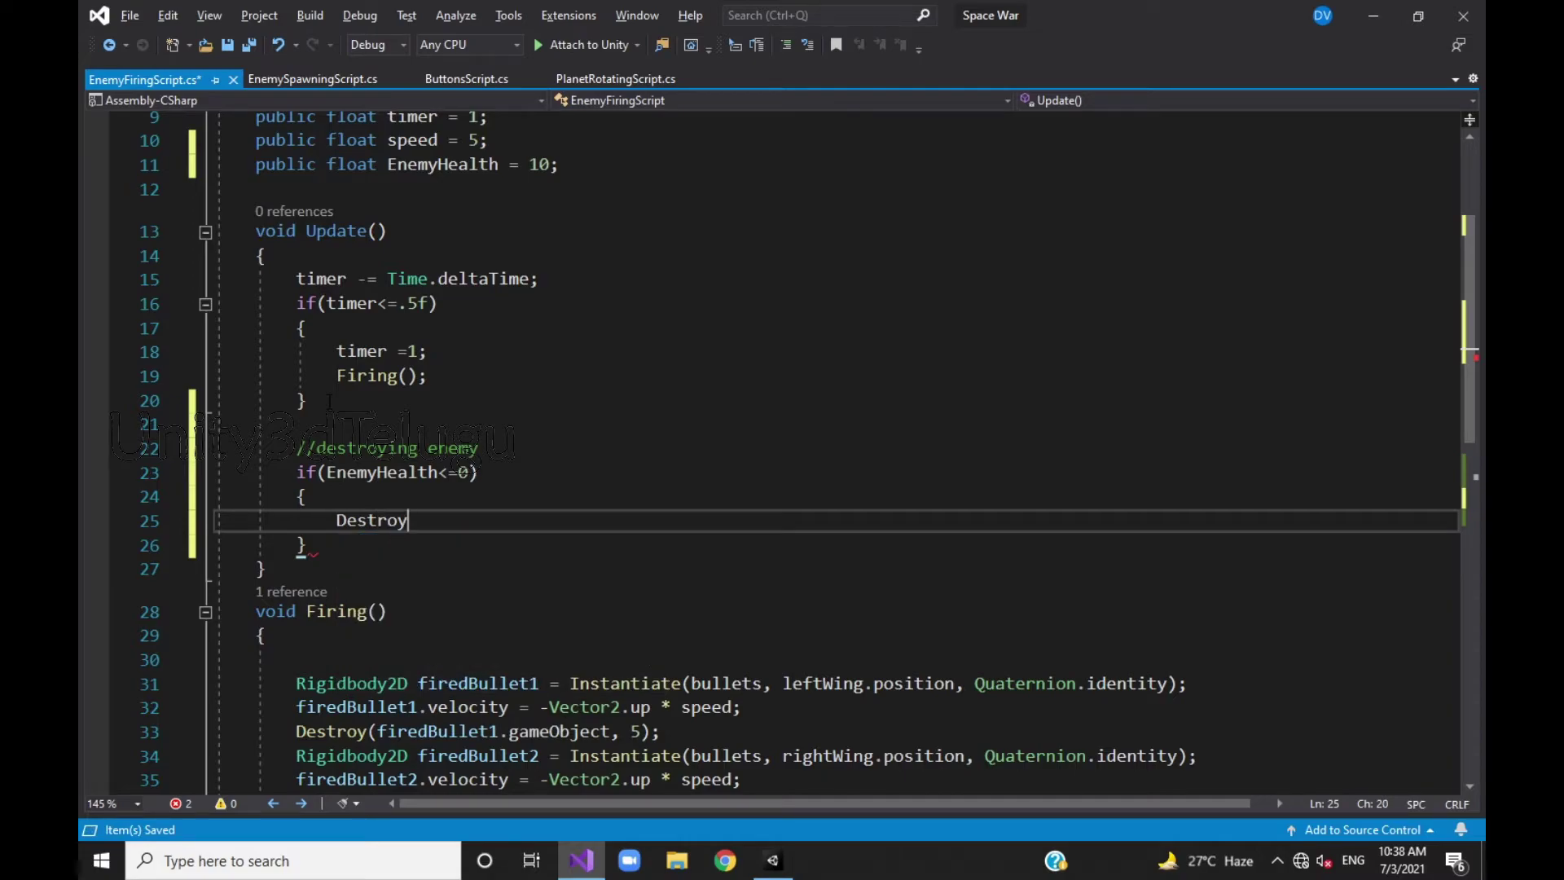
text((gameObject);)
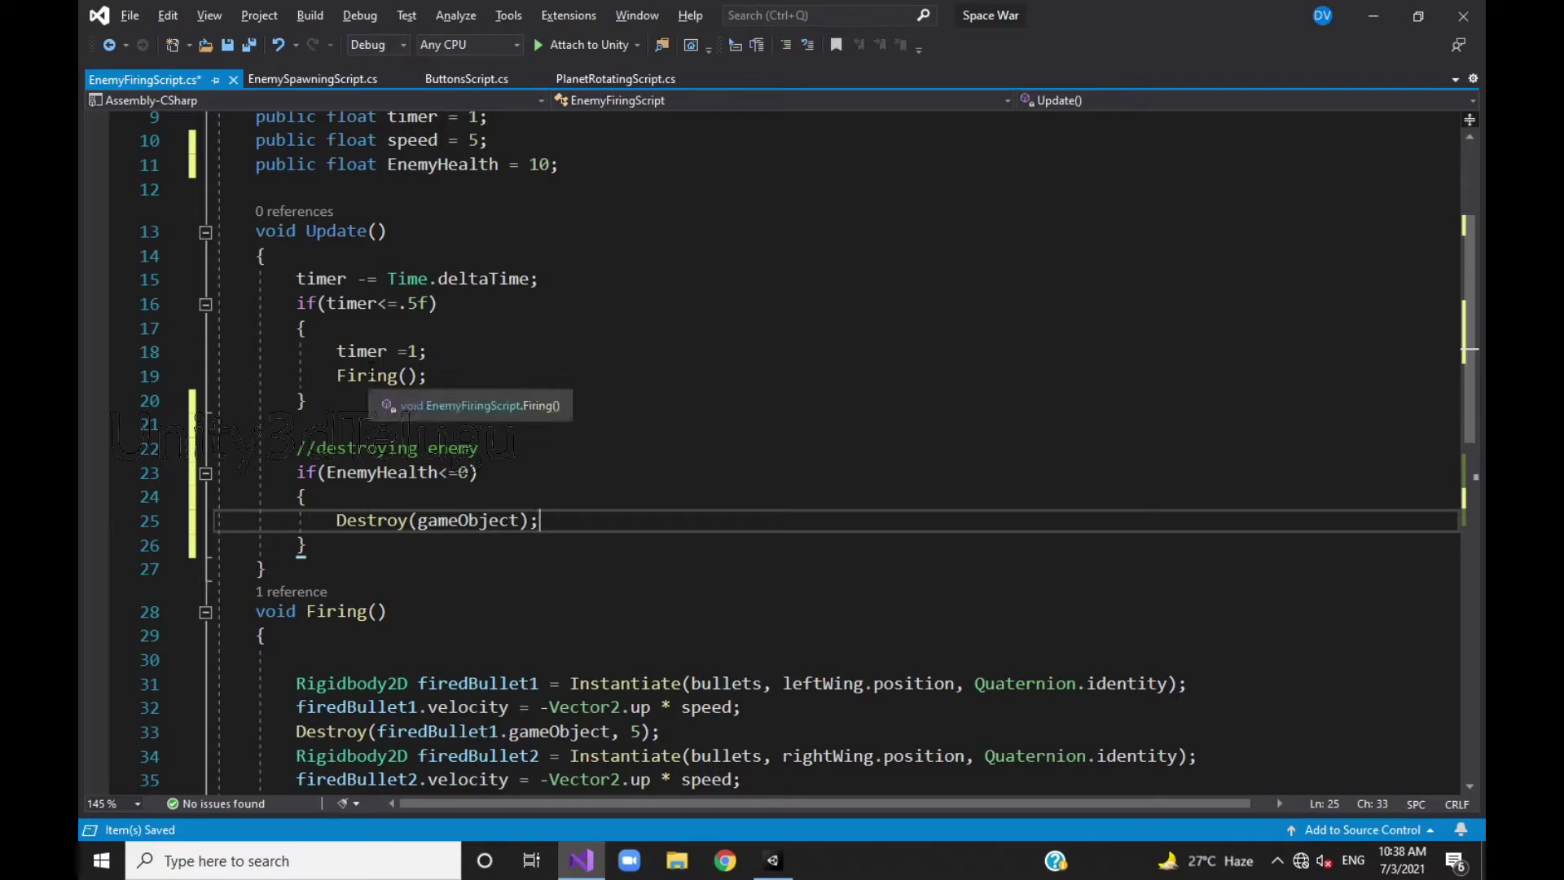
key(alt+Tab)
click(717, 55)
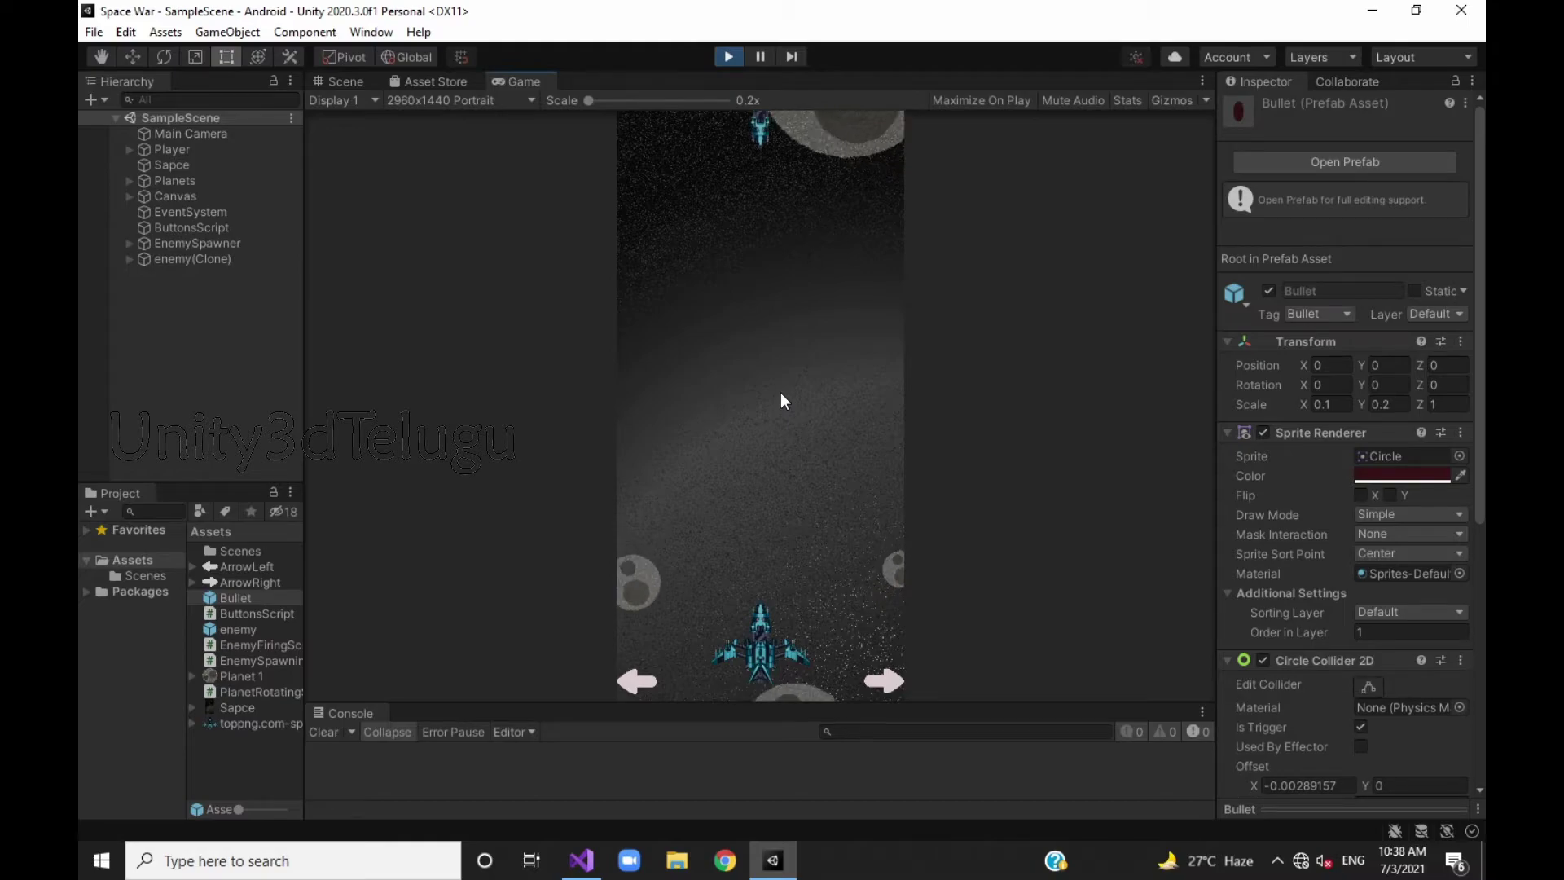
Move the player ship right so its bullets hit and destroy the enemy.
click(887, 676)
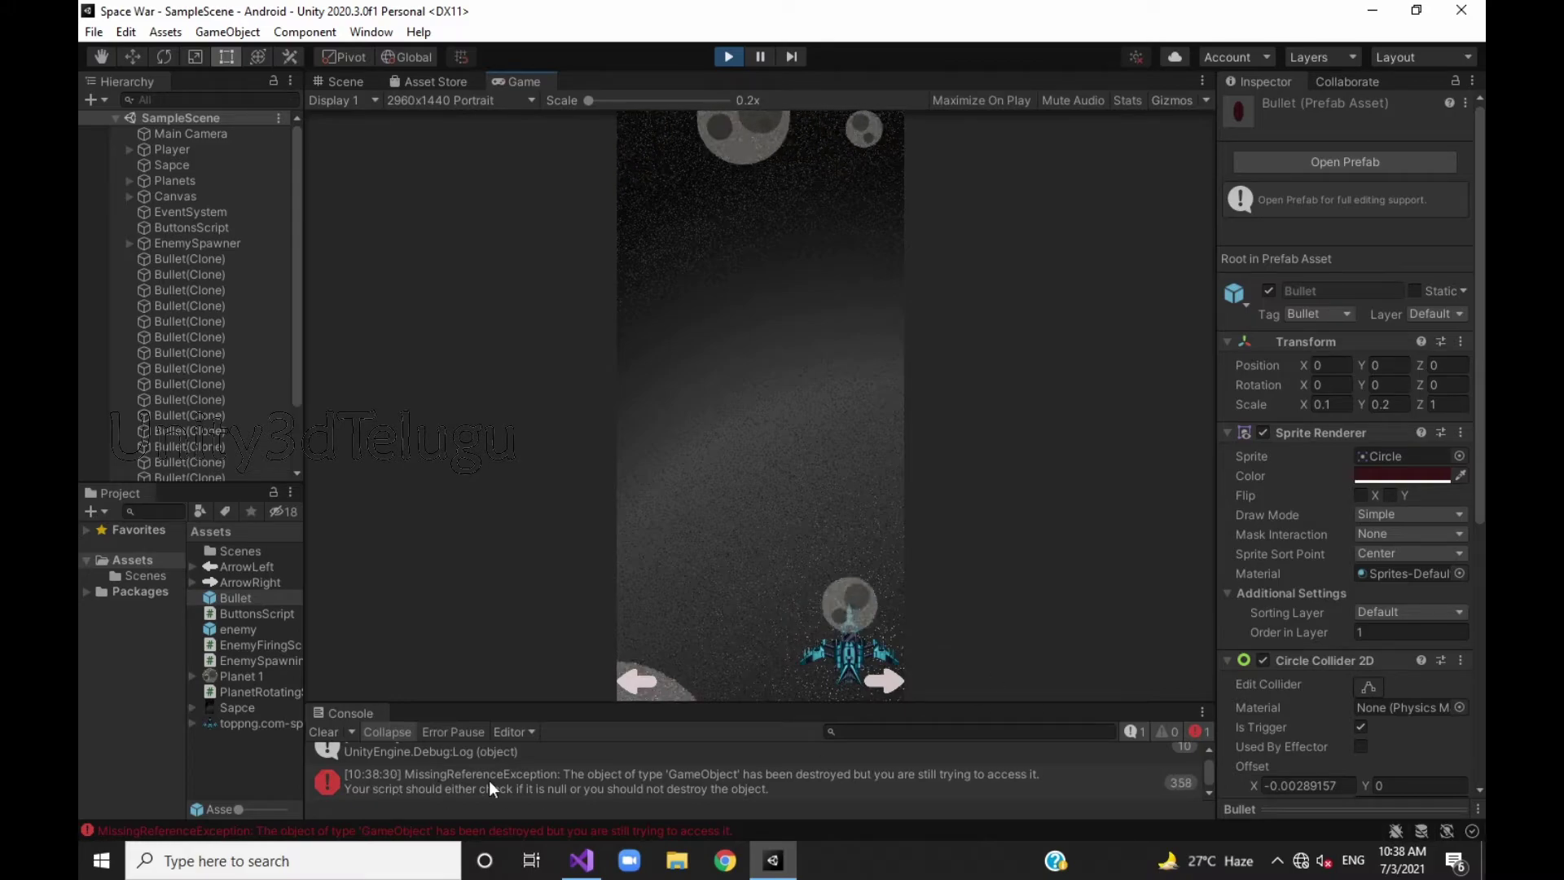
Open the MissingReferenceException's MoveTowards line in EnemySpawningScript.cs.
double_click(628, 785)
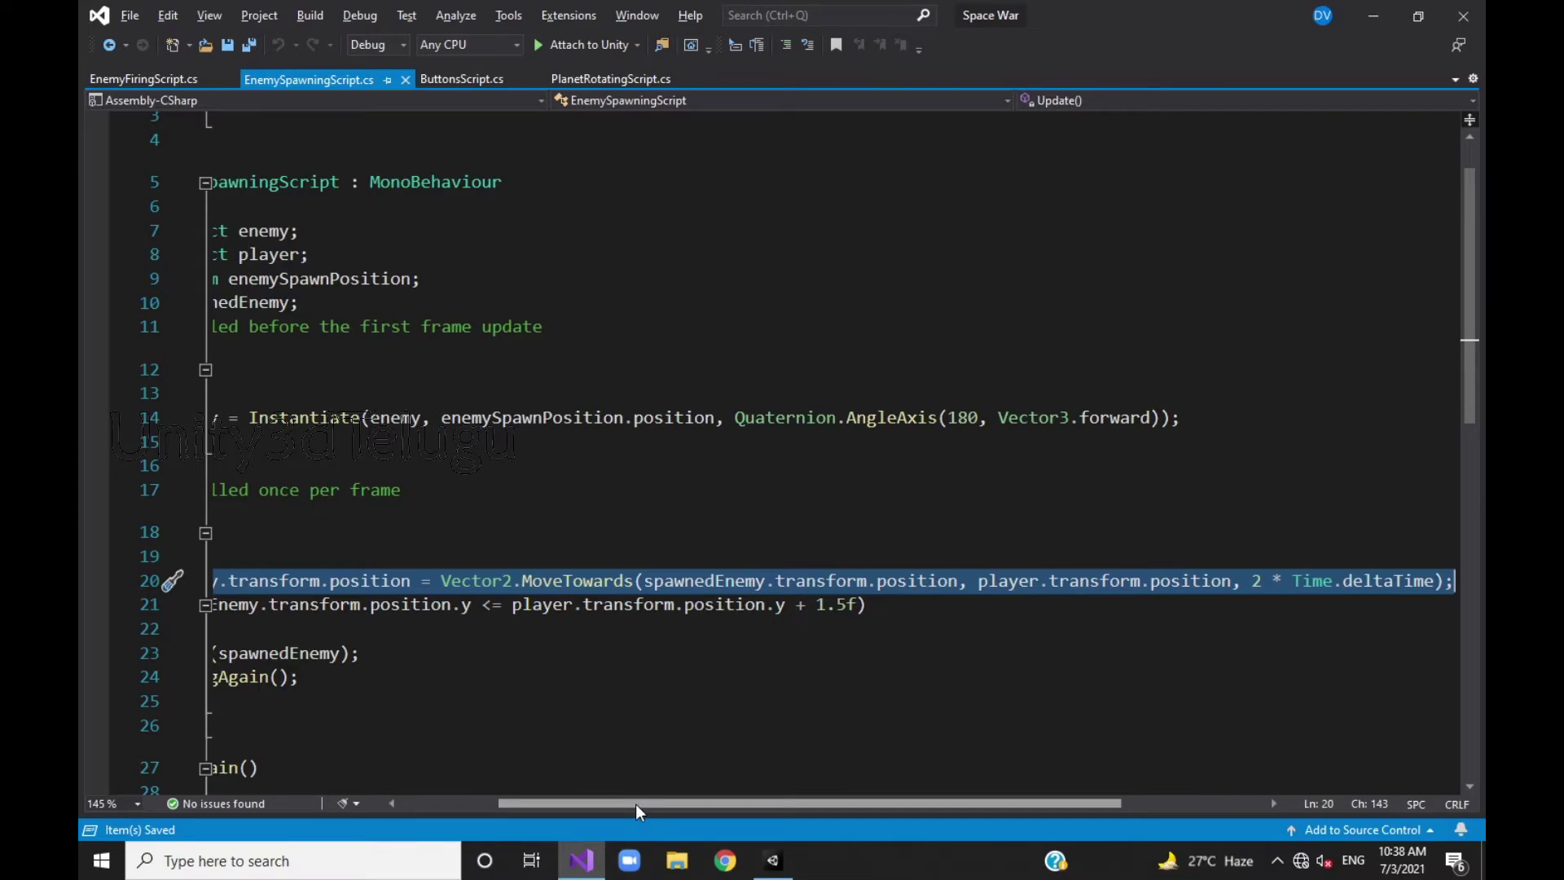
scroll(638, 807, left, 3)
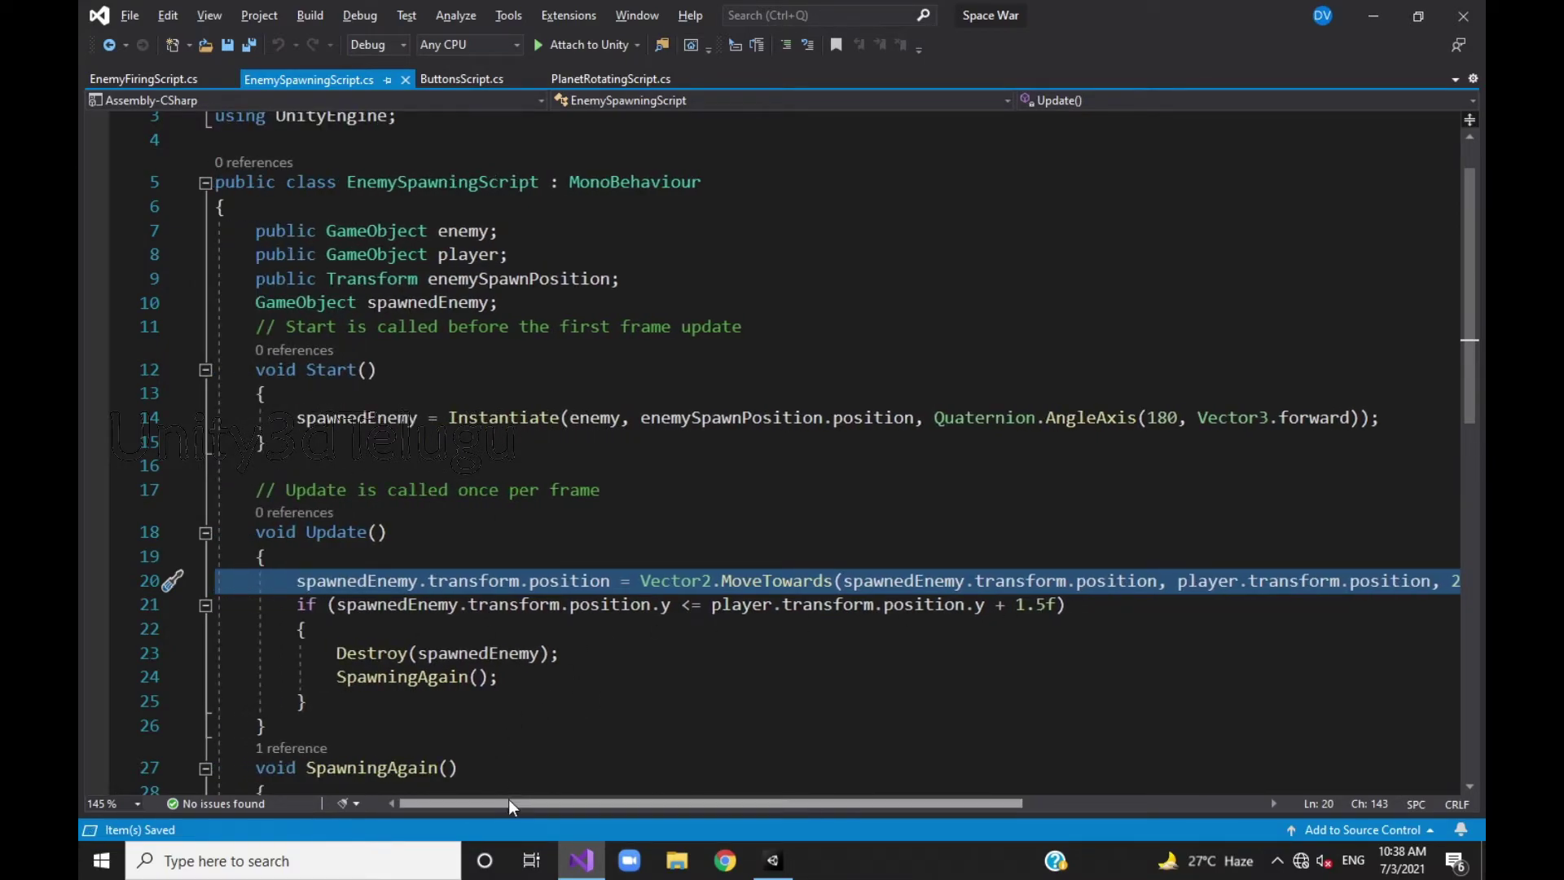
scroll(510, 800, right, 1)
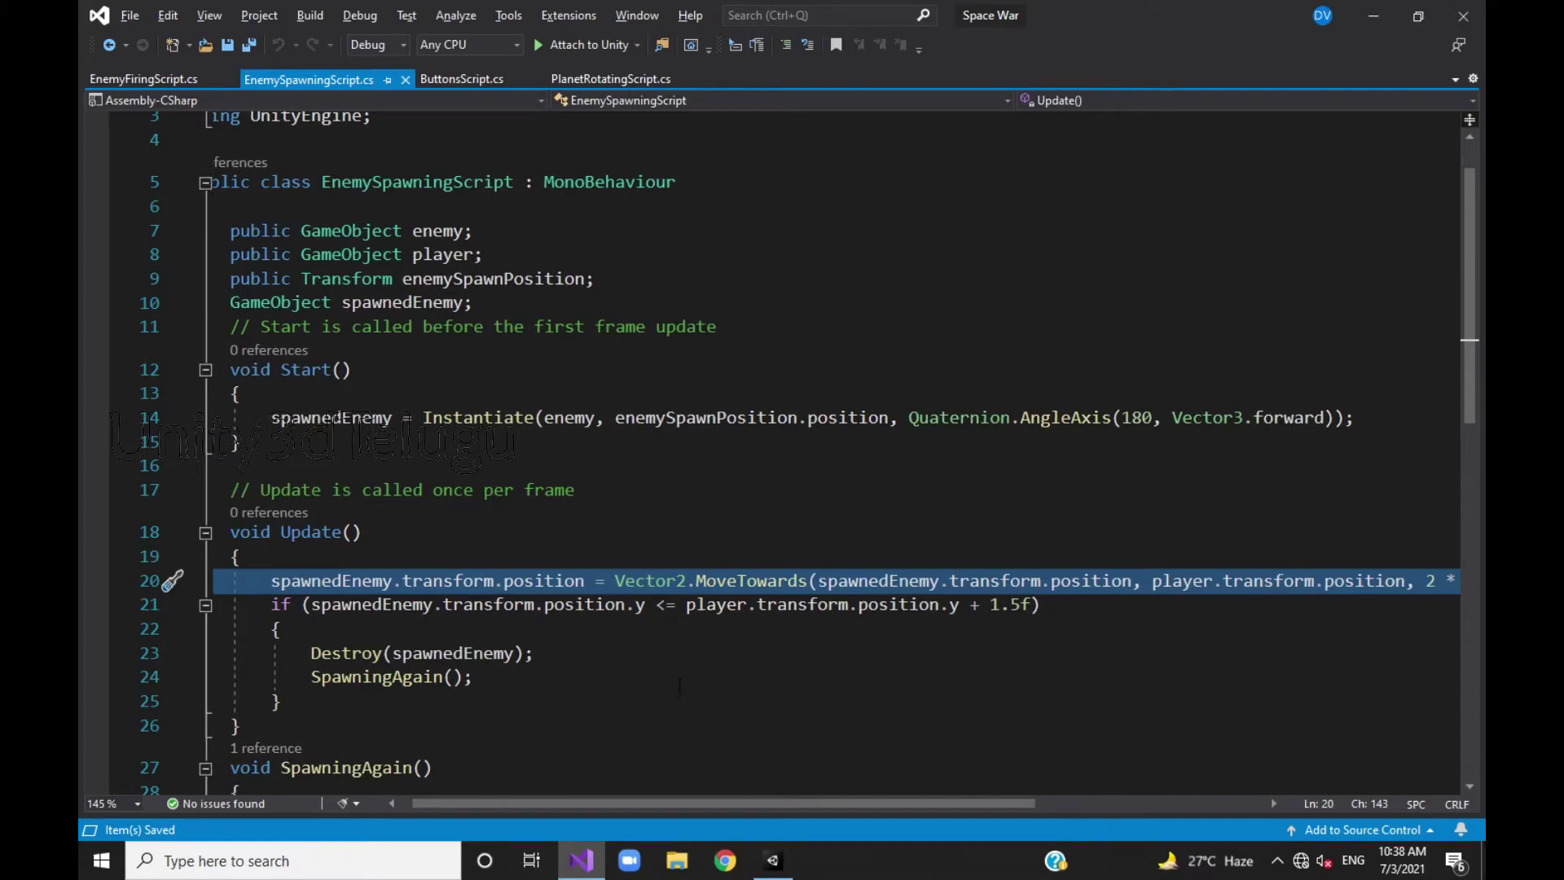
Stop Play mode in Unity and clear the Console errors.
key(alt+Tab)
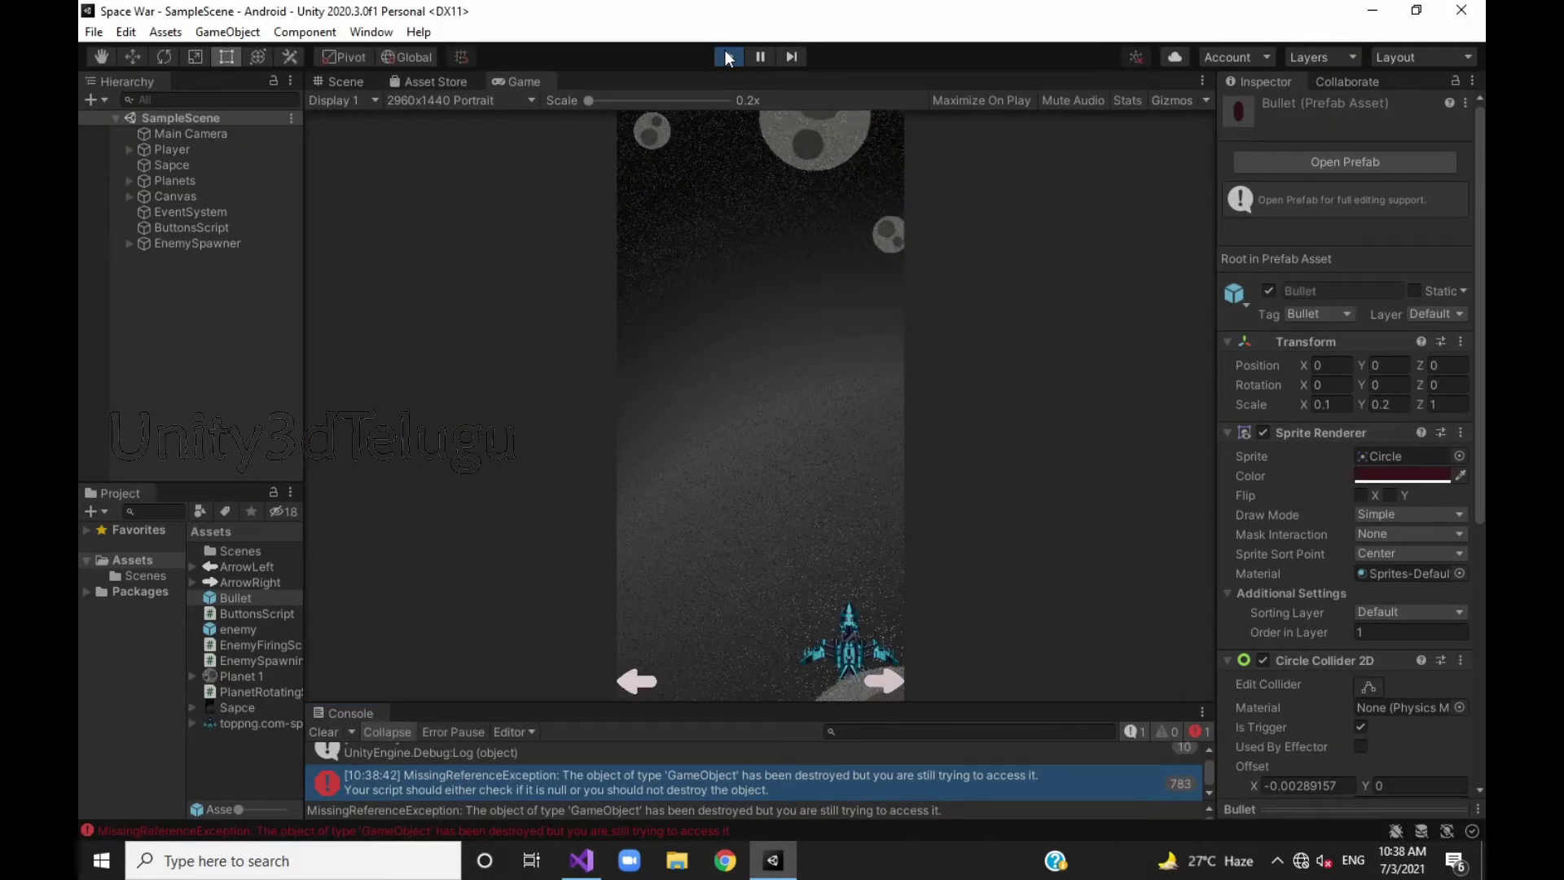
click(727, 57)
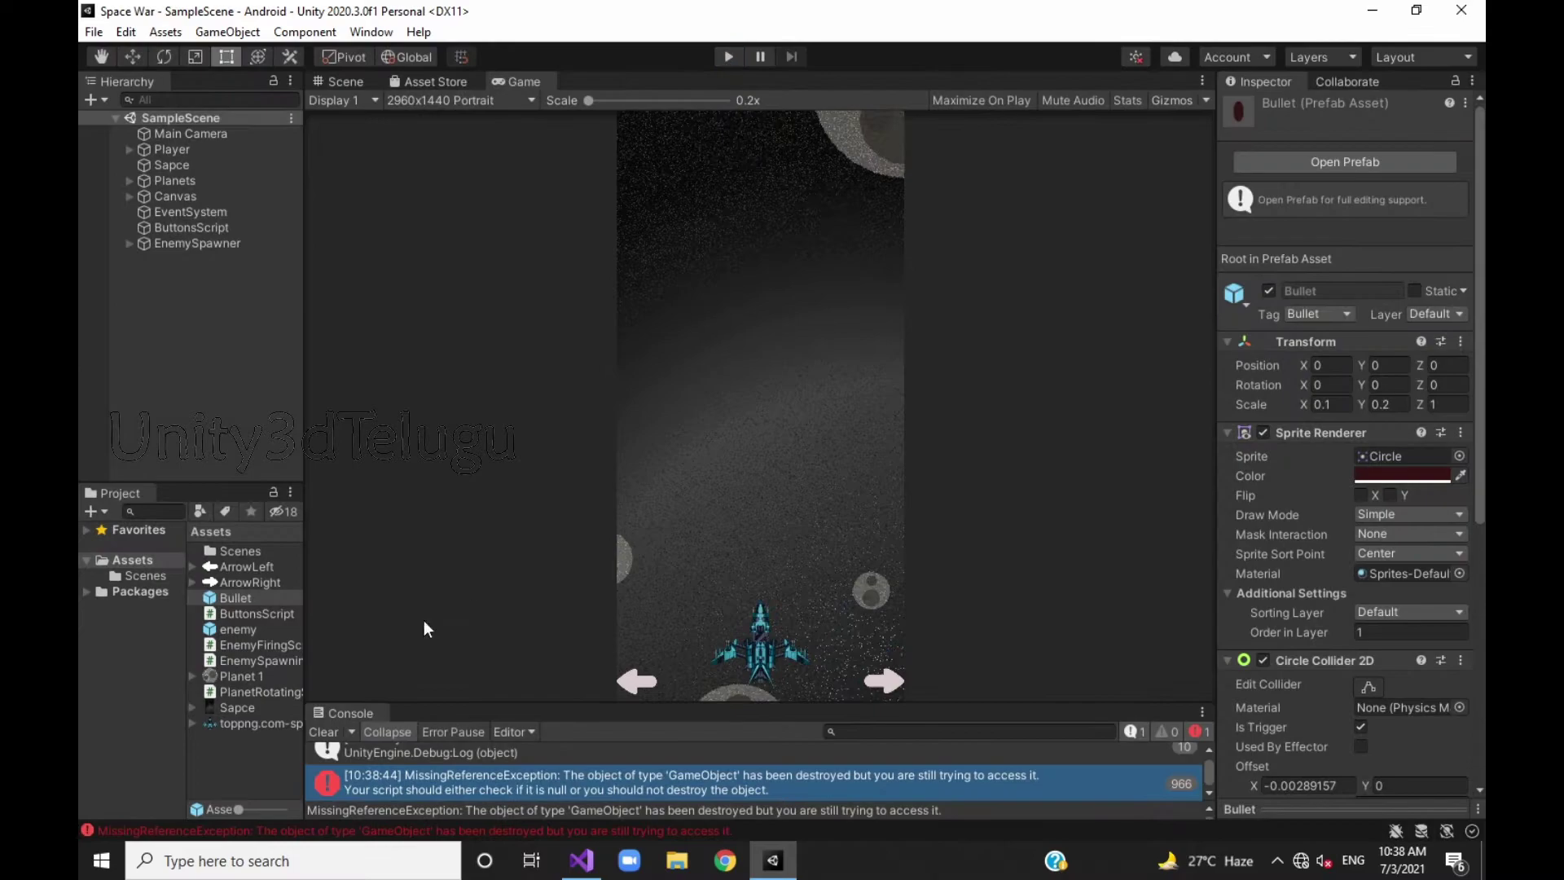
click(331, 728)
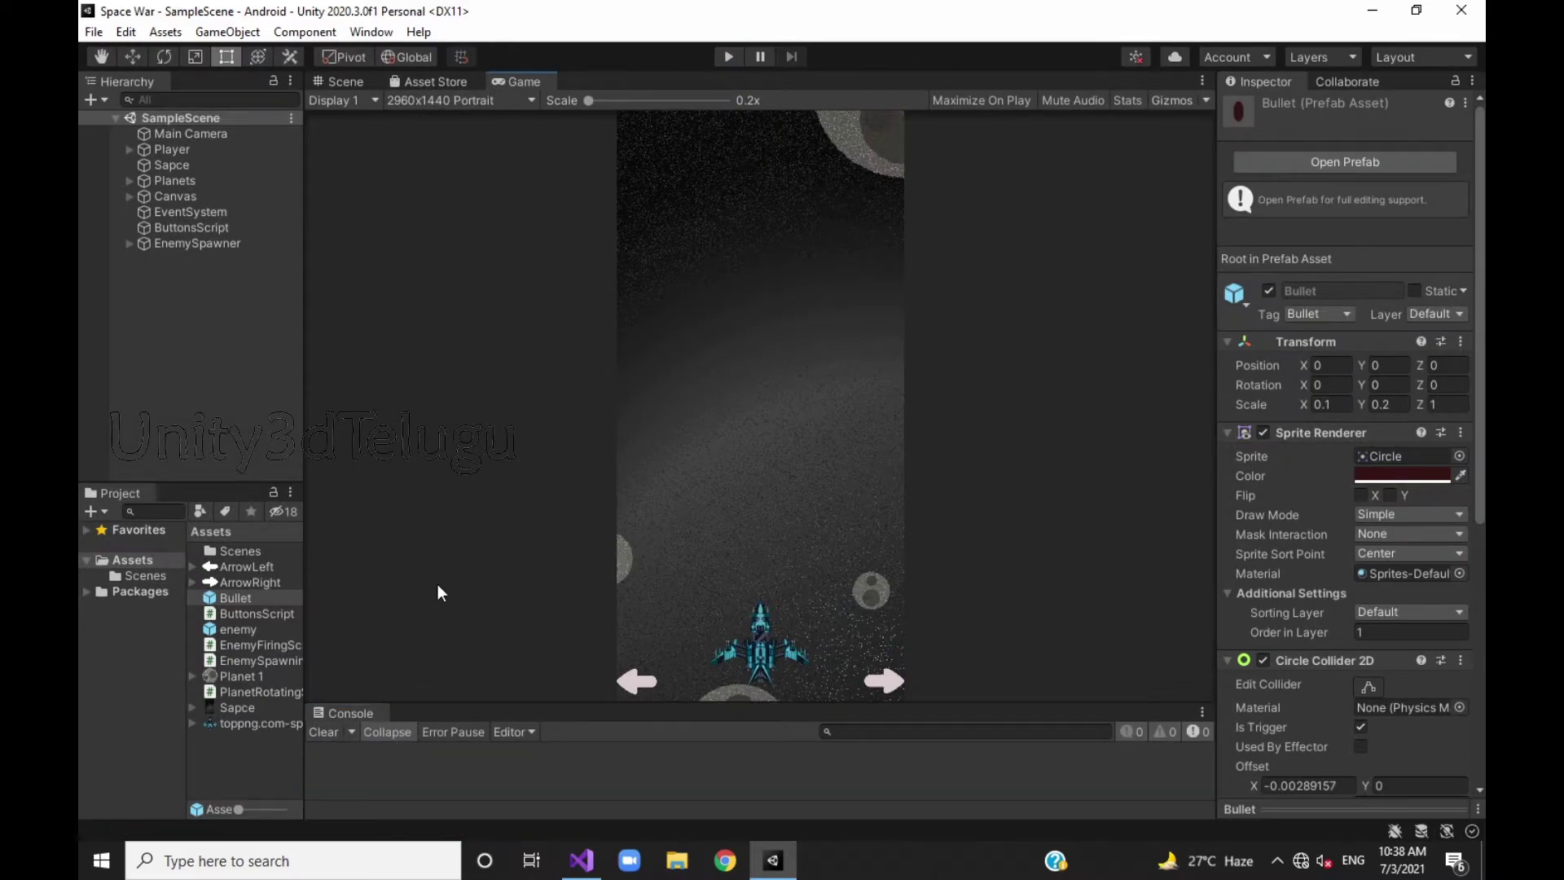
key(alt+Tab)
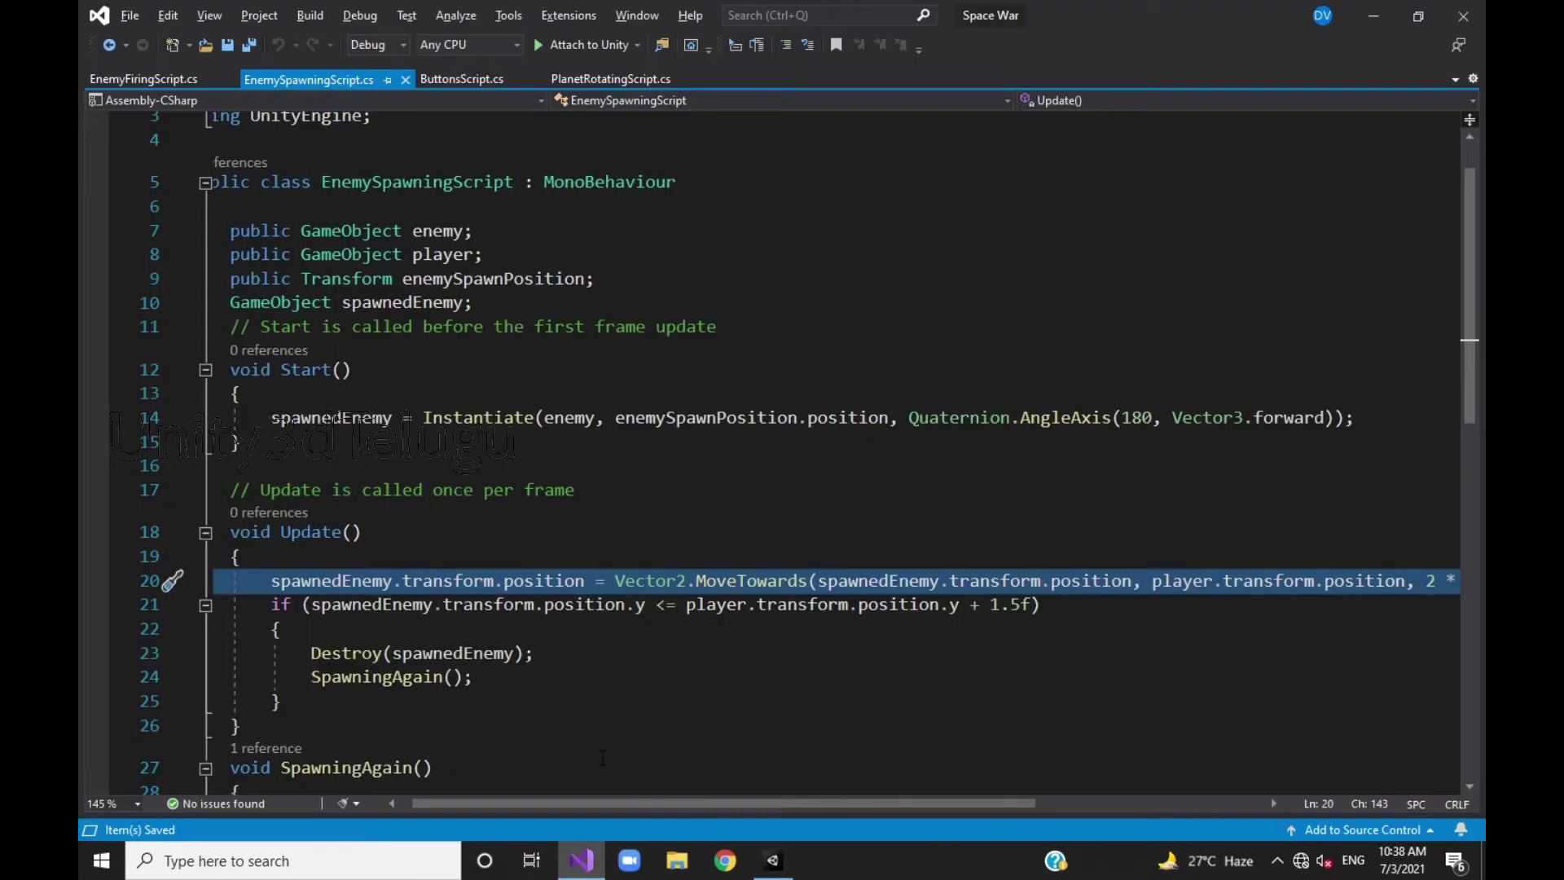
key(alt+Tab)
Select EnemySpawner in the Hierarchy and make its name editable to copy it.
click(184, 242)
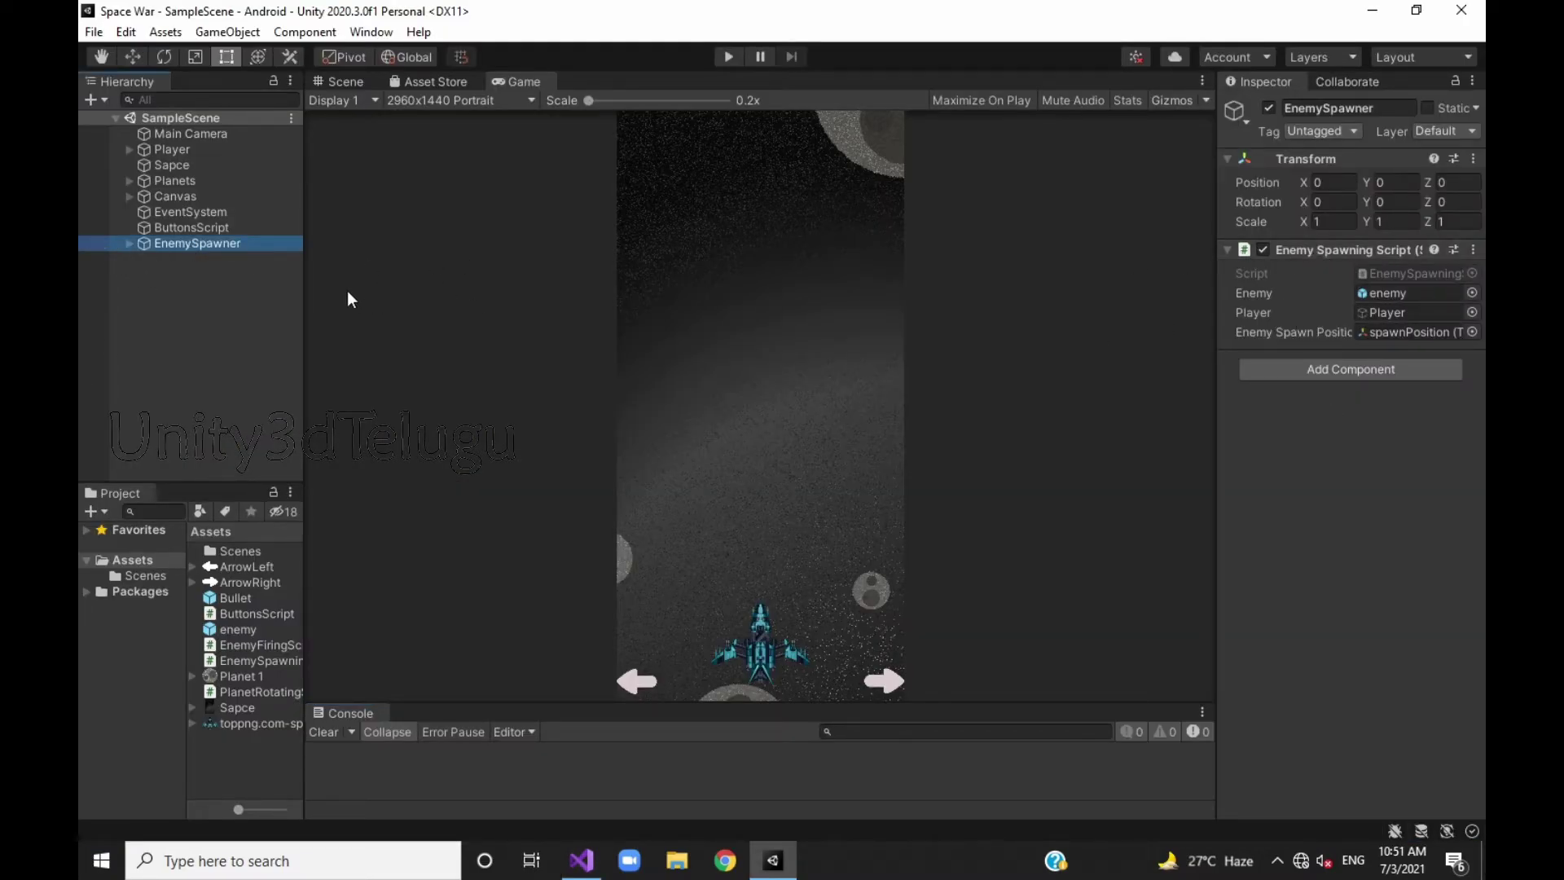
click(197, 246)
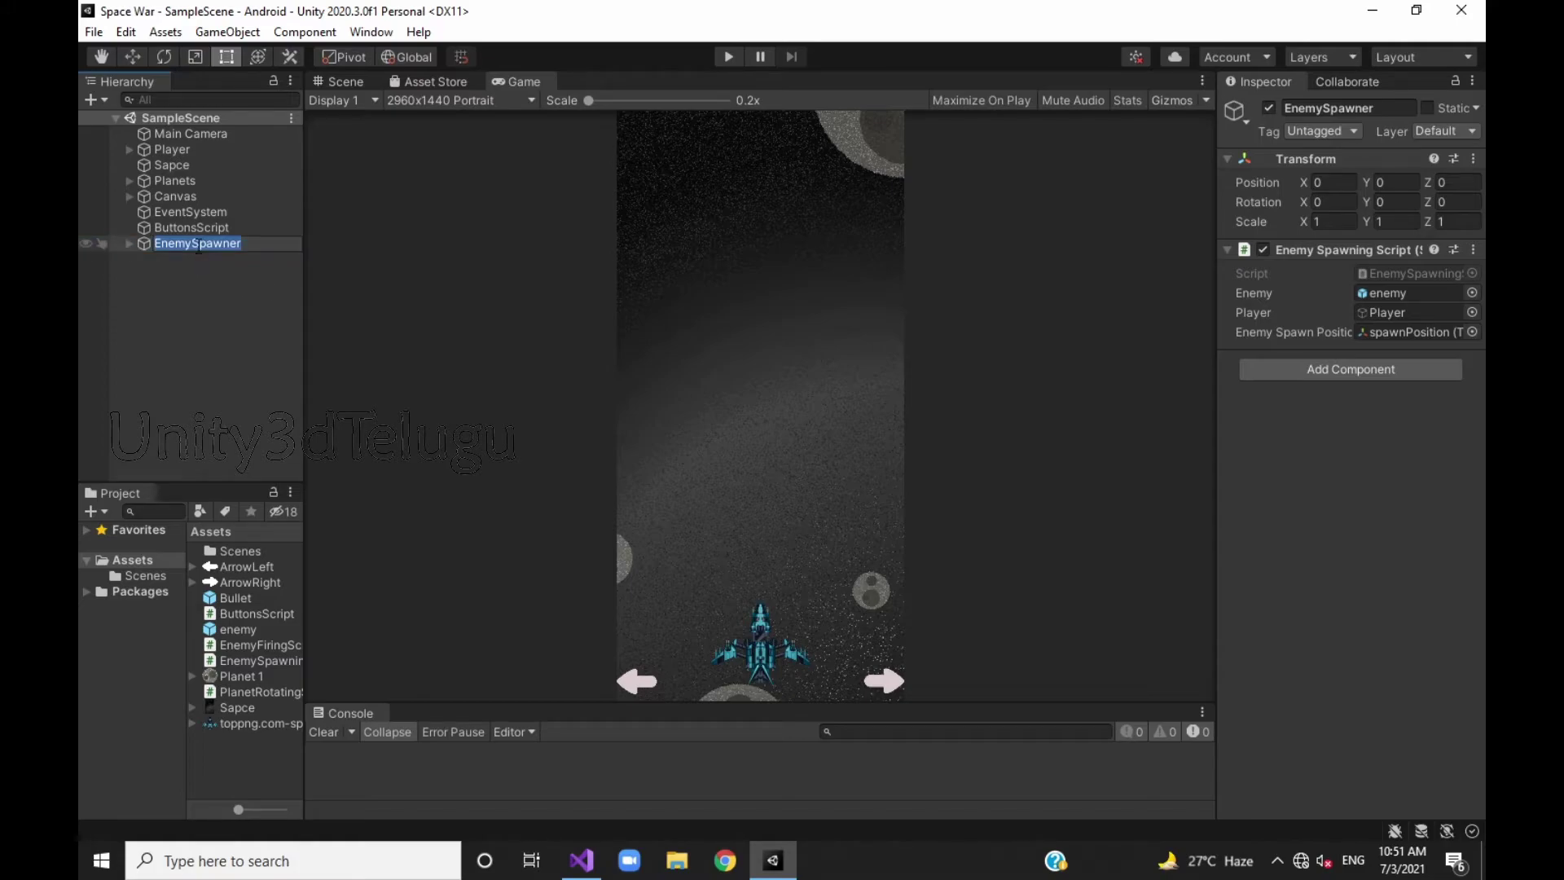
key(alt+Tab)
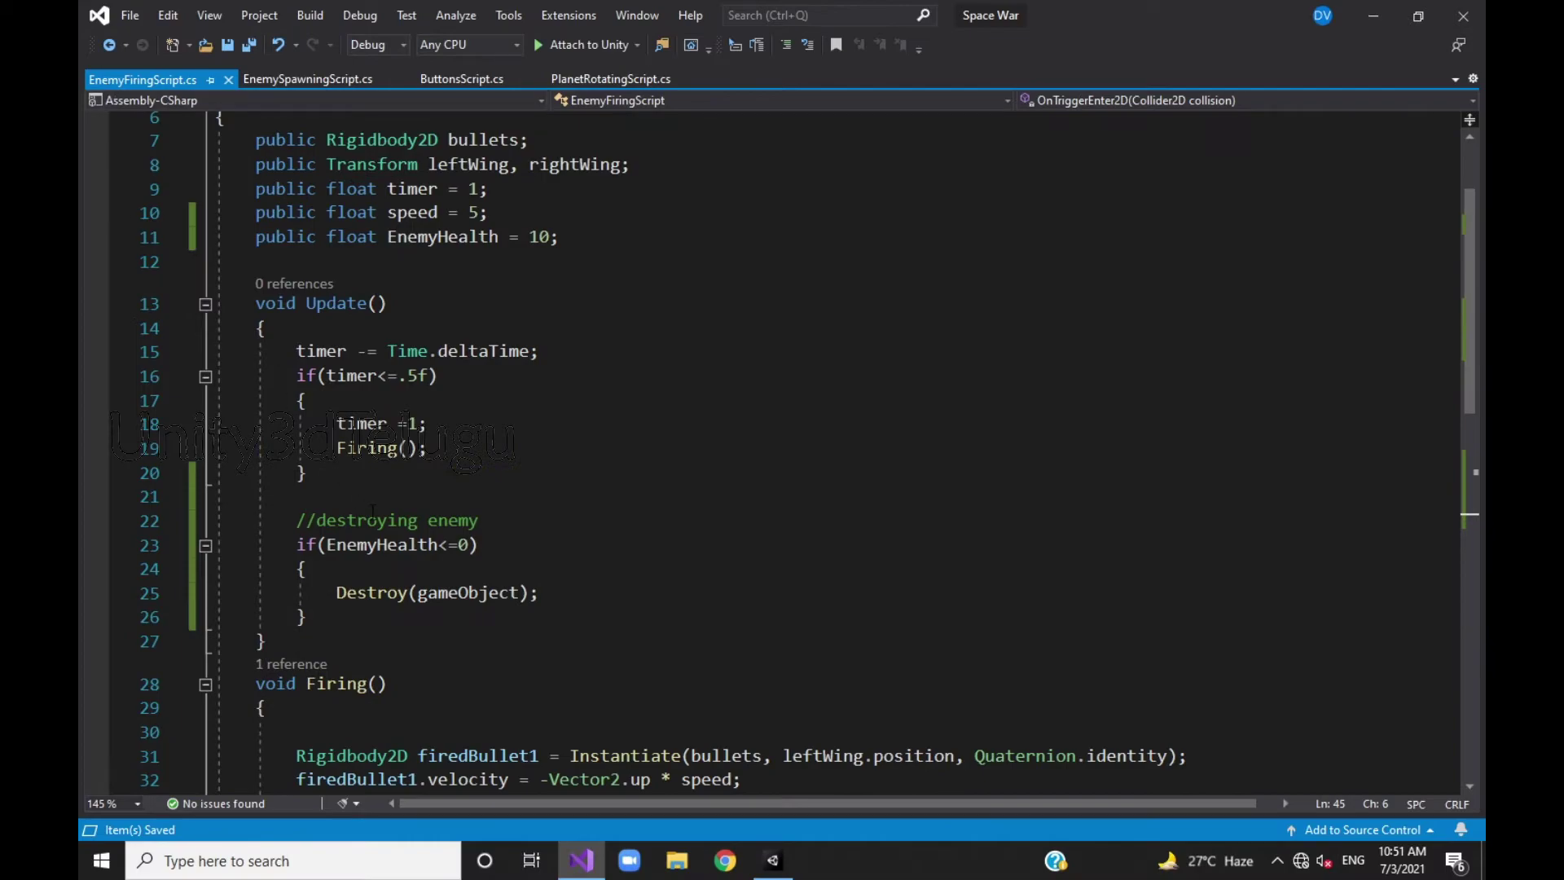
After the Destroy line, add GameObject.Find("EnemySpawner").GetComponent<EnemySpawningScript>().SpawningAgain(); and save.
scroll(576, 635, down, 1)
click(562, 527)
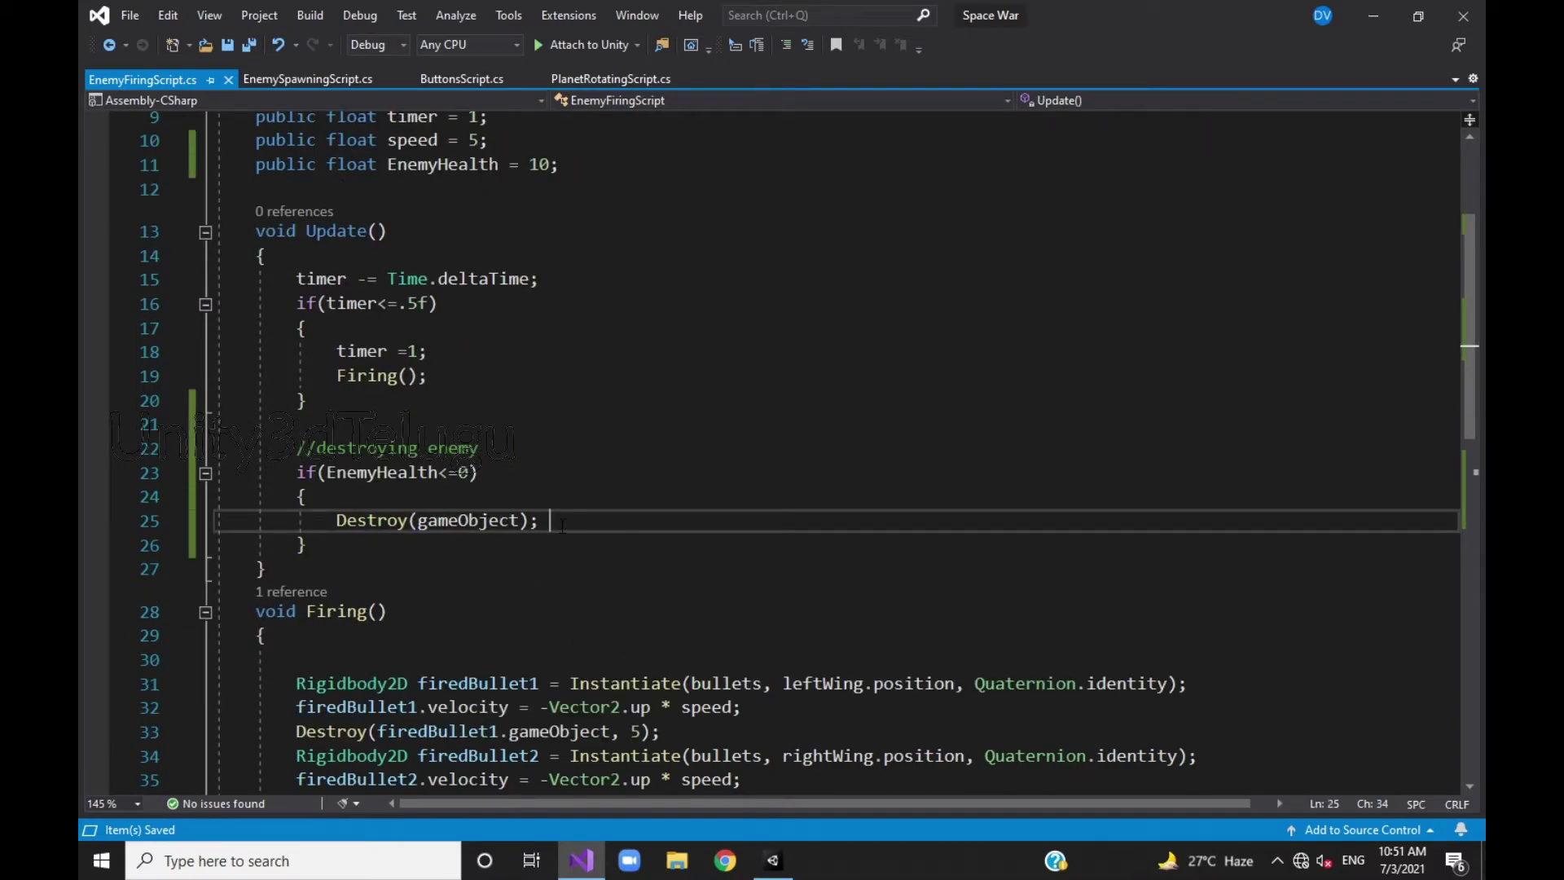
key(Return)
text(Ga)
key(Tab)
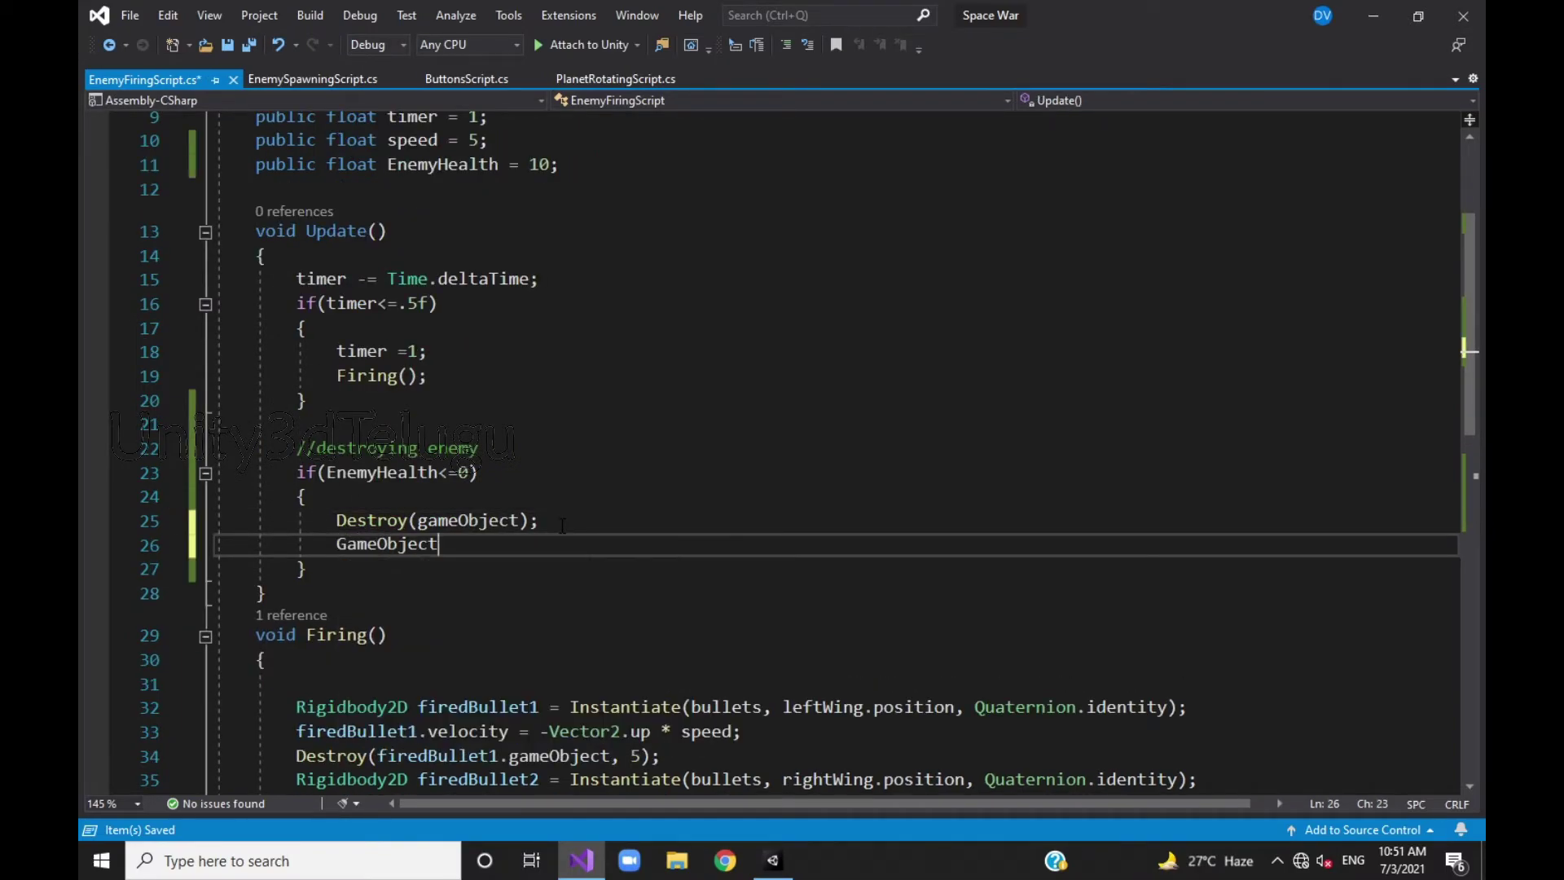
text(.F)
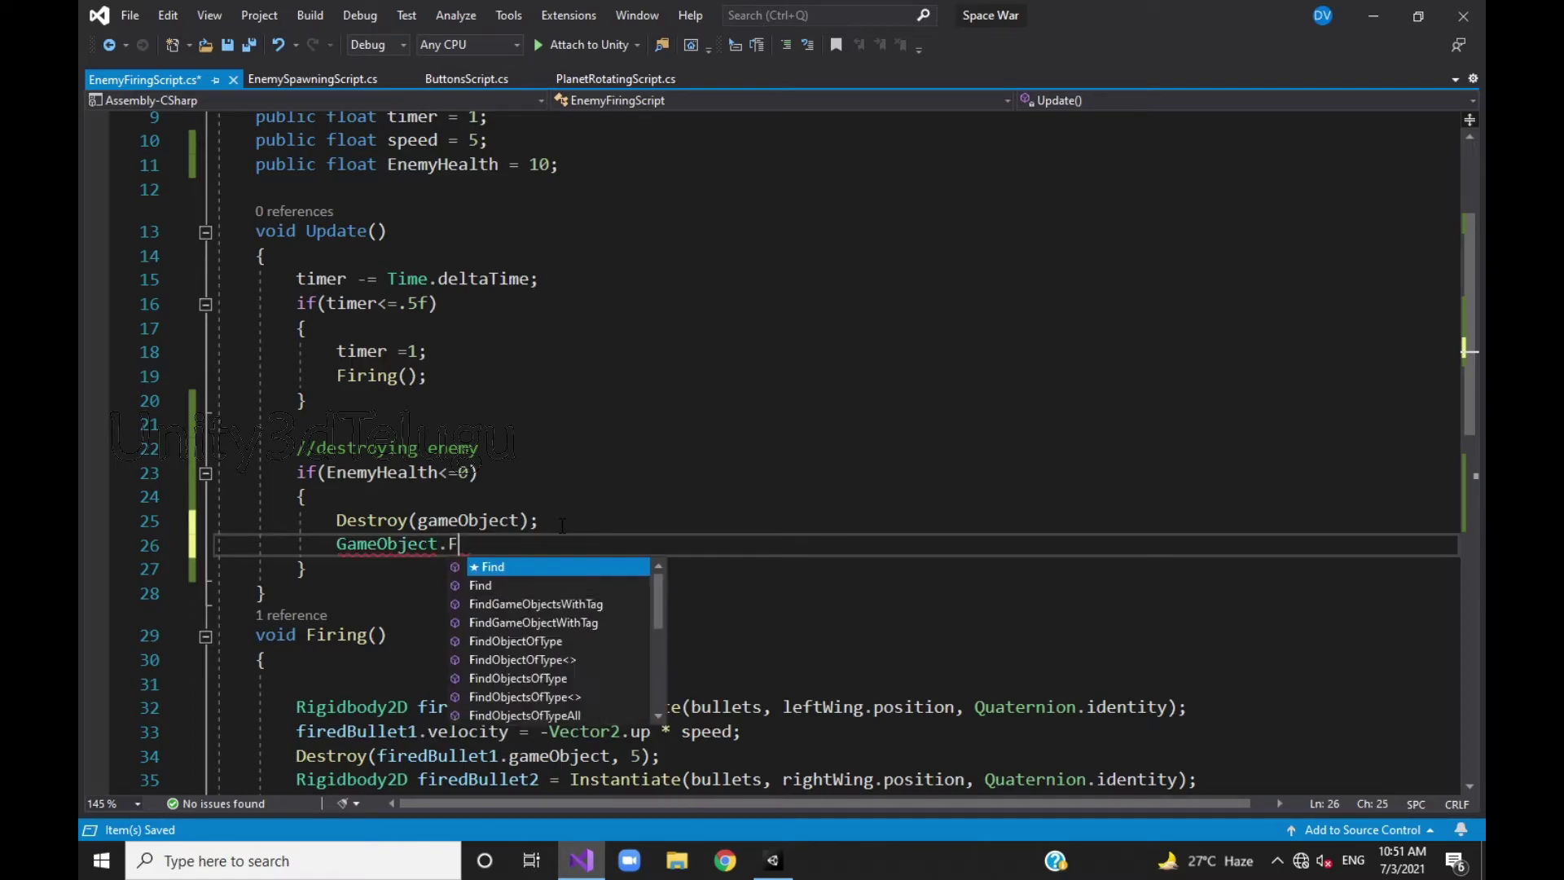
text(ind(")
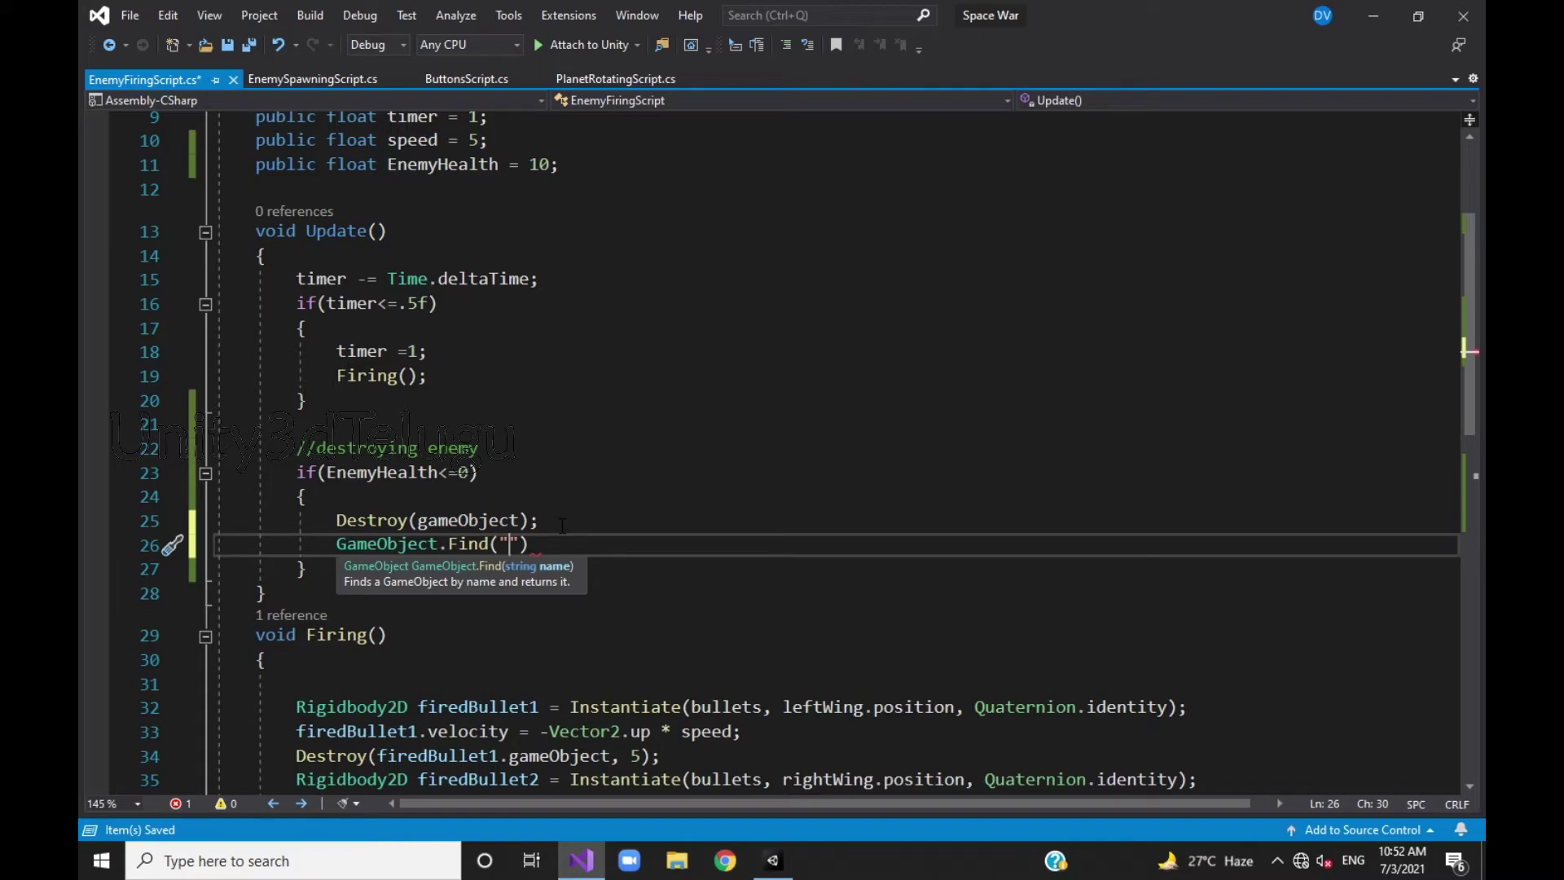
text(EnemySpawner)
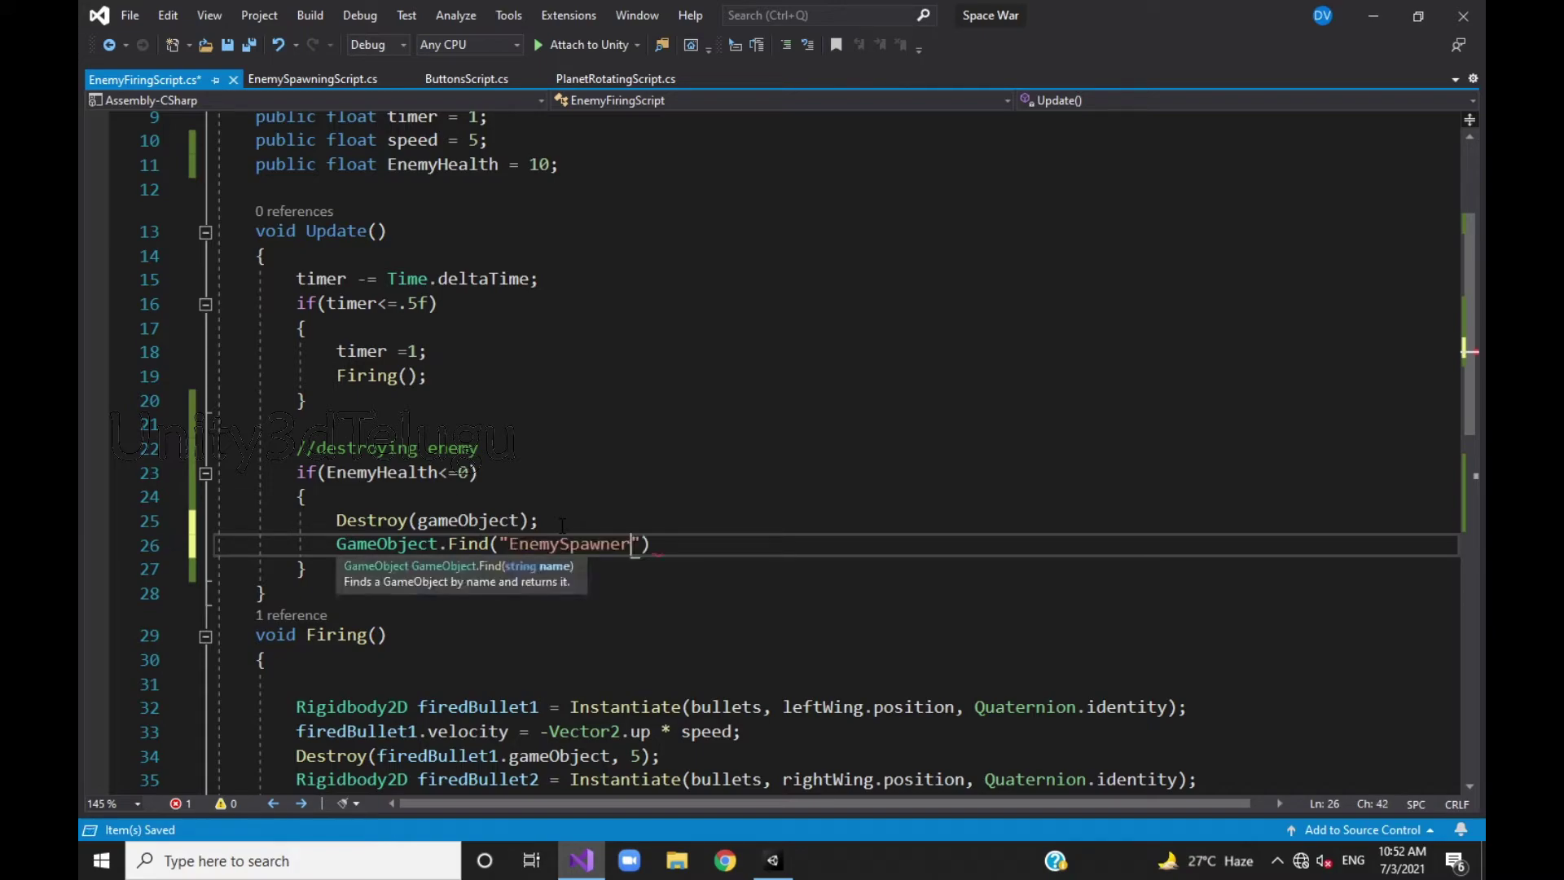
text(").)
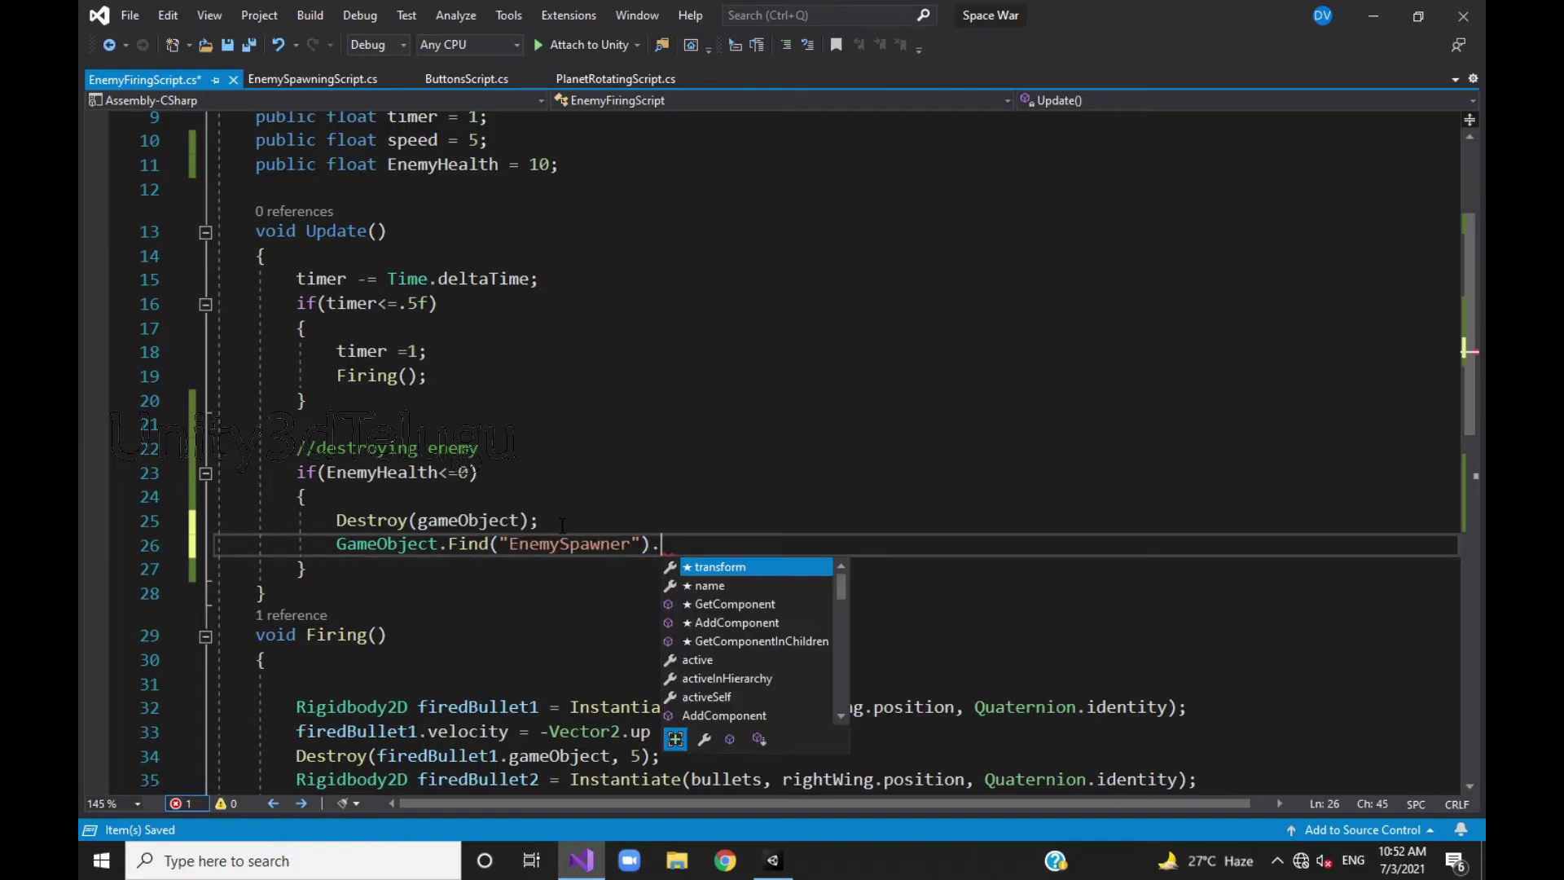
text(Ge)
key(Tab)
text(<)
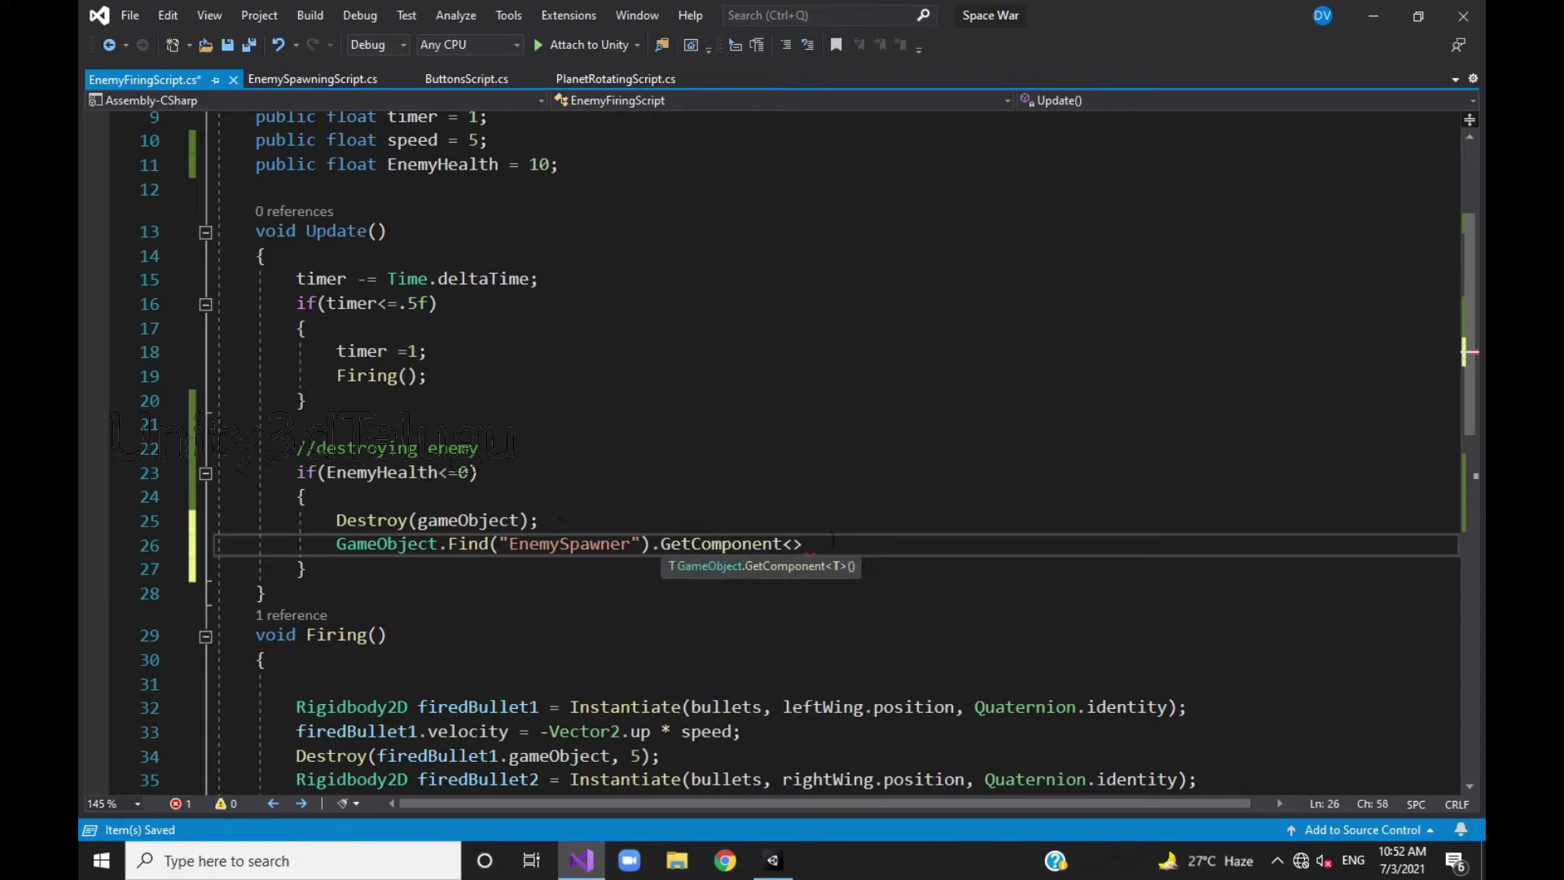
text(Enem)
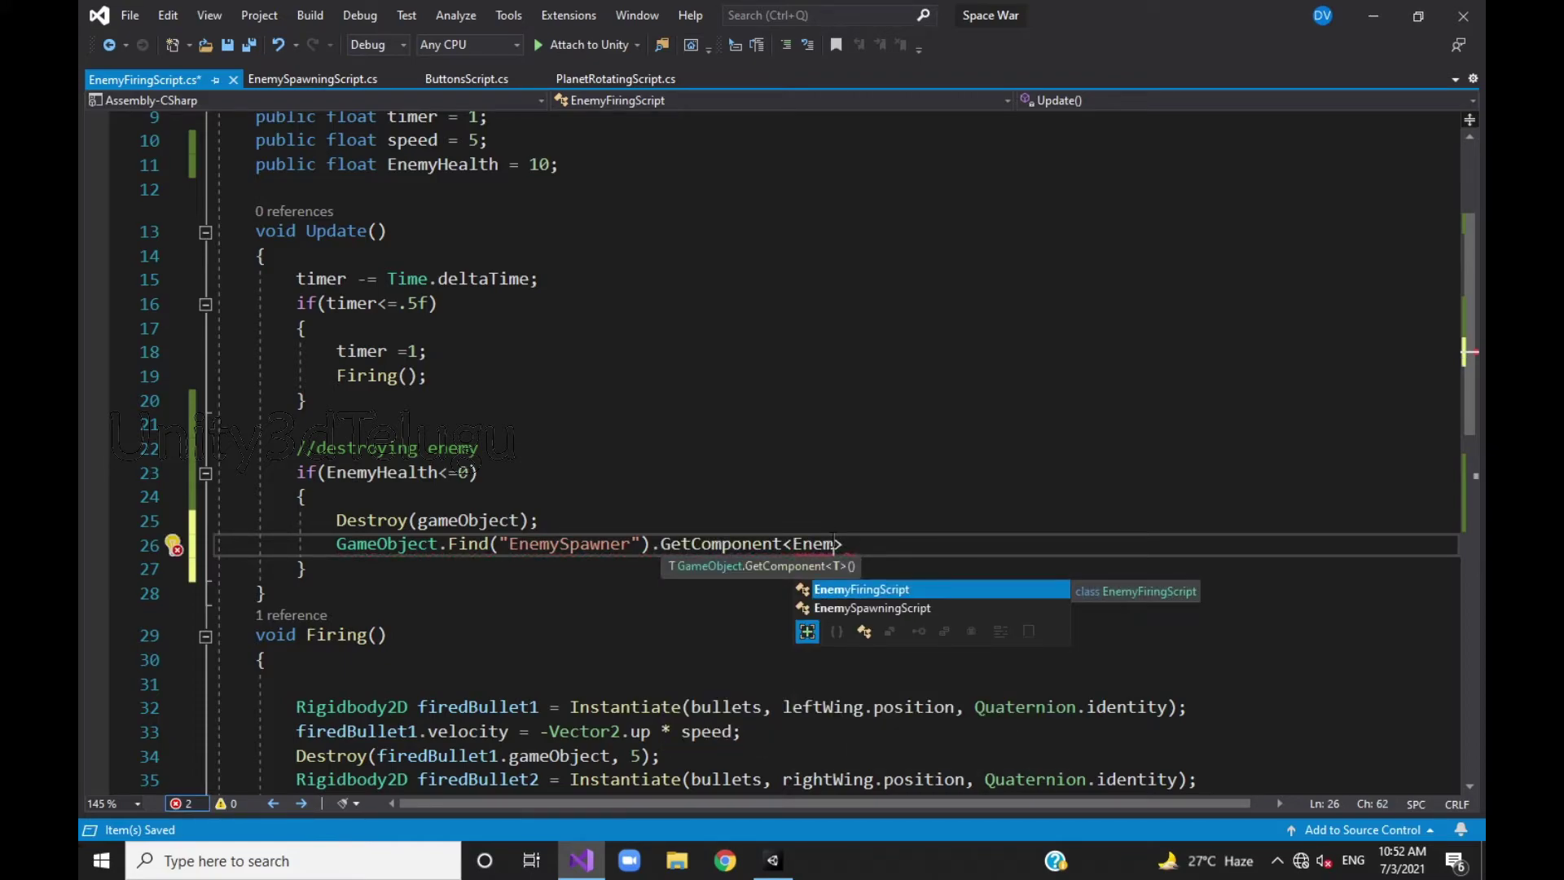
text(ySpa)
key(Tab)
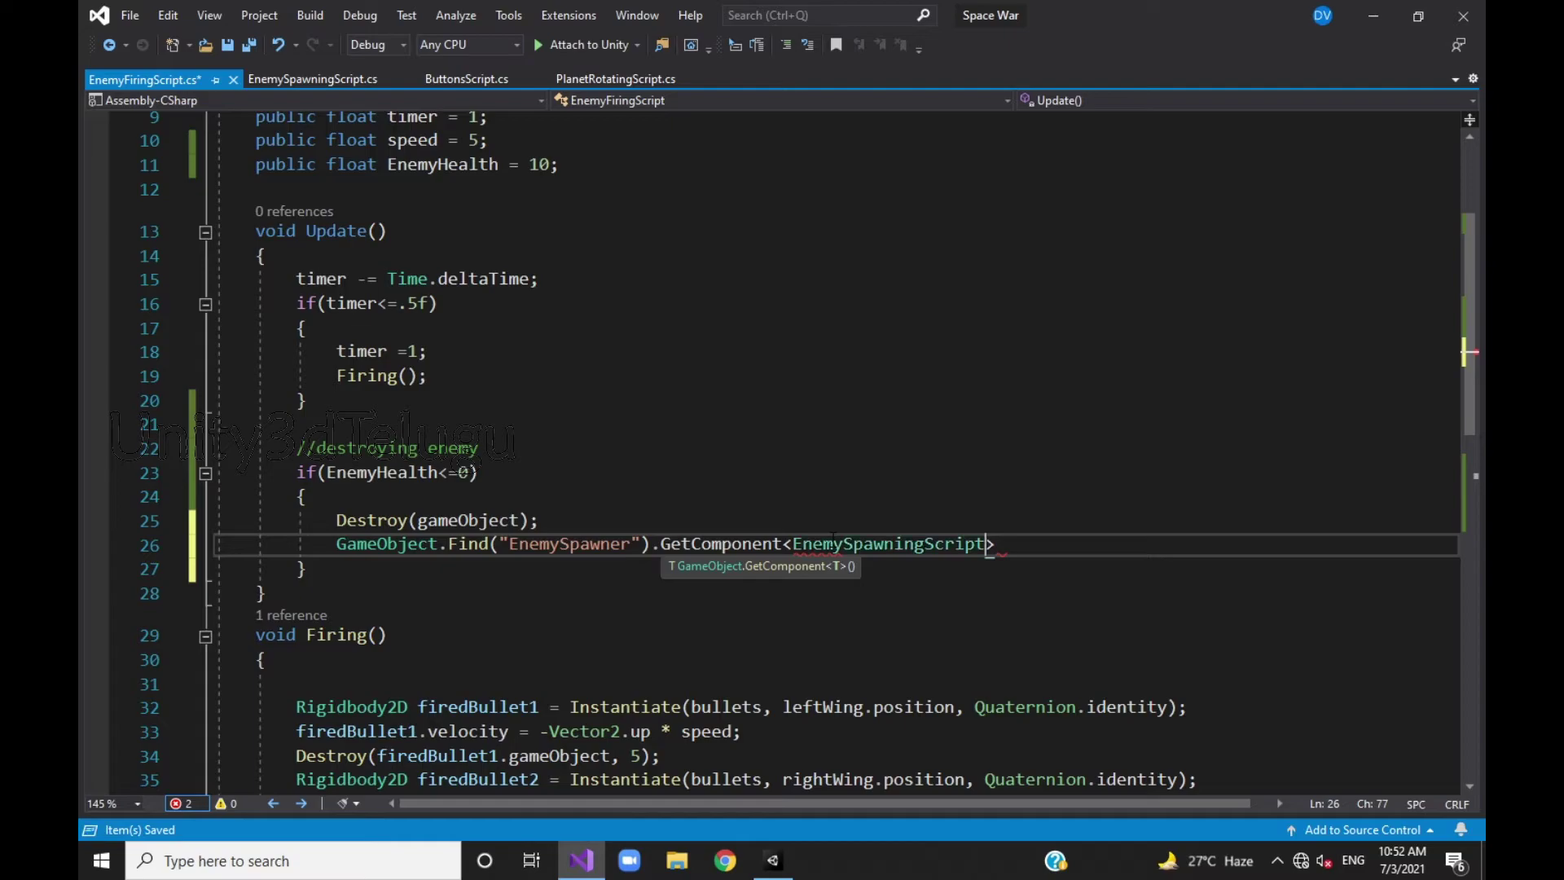
text(>()
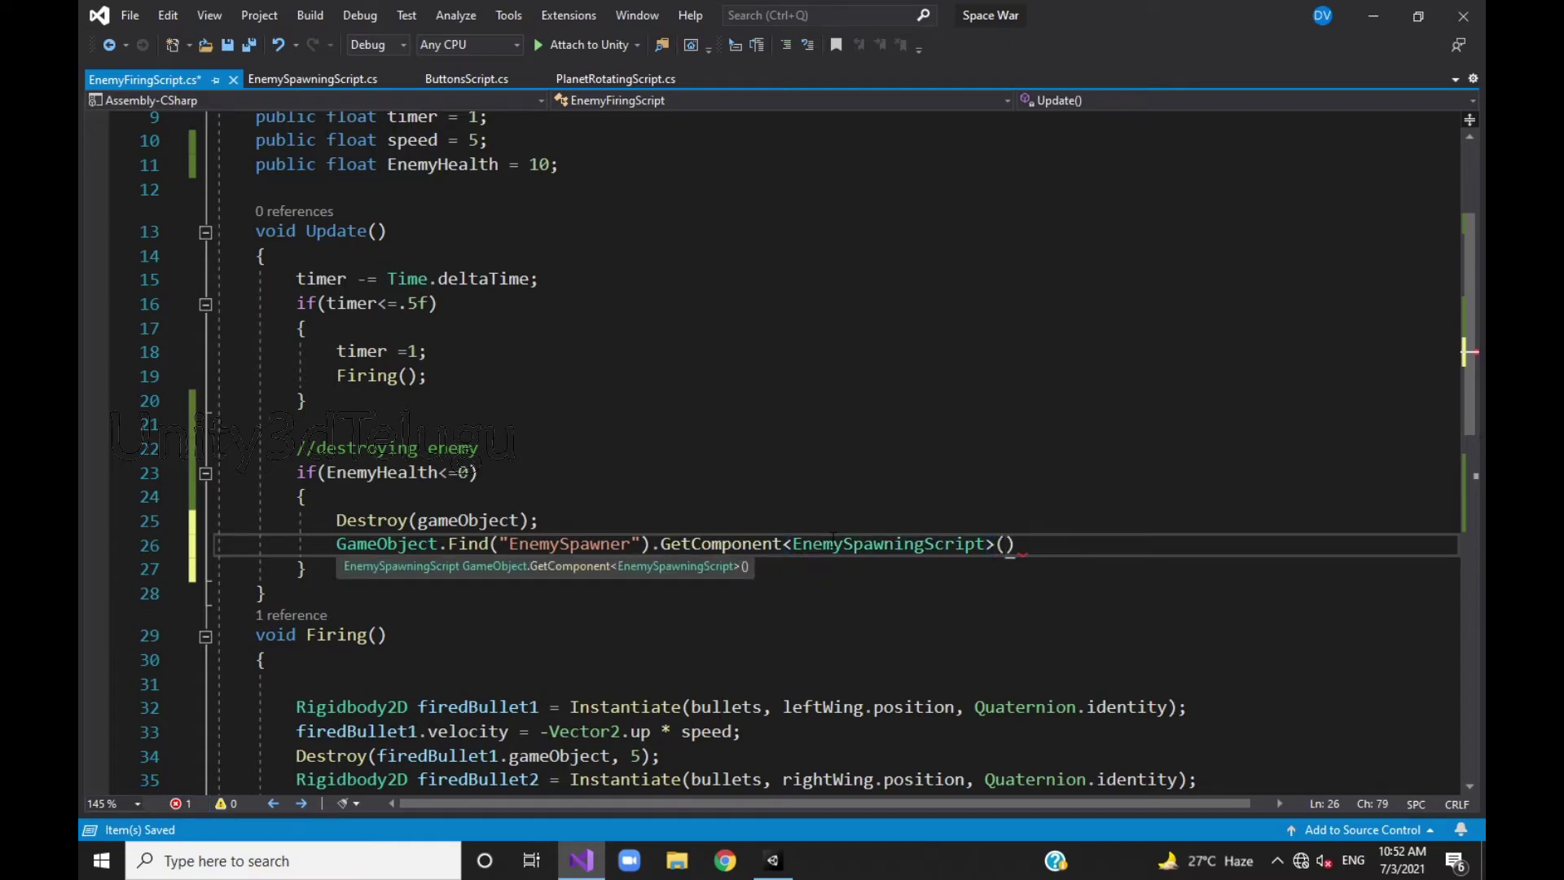
text().)
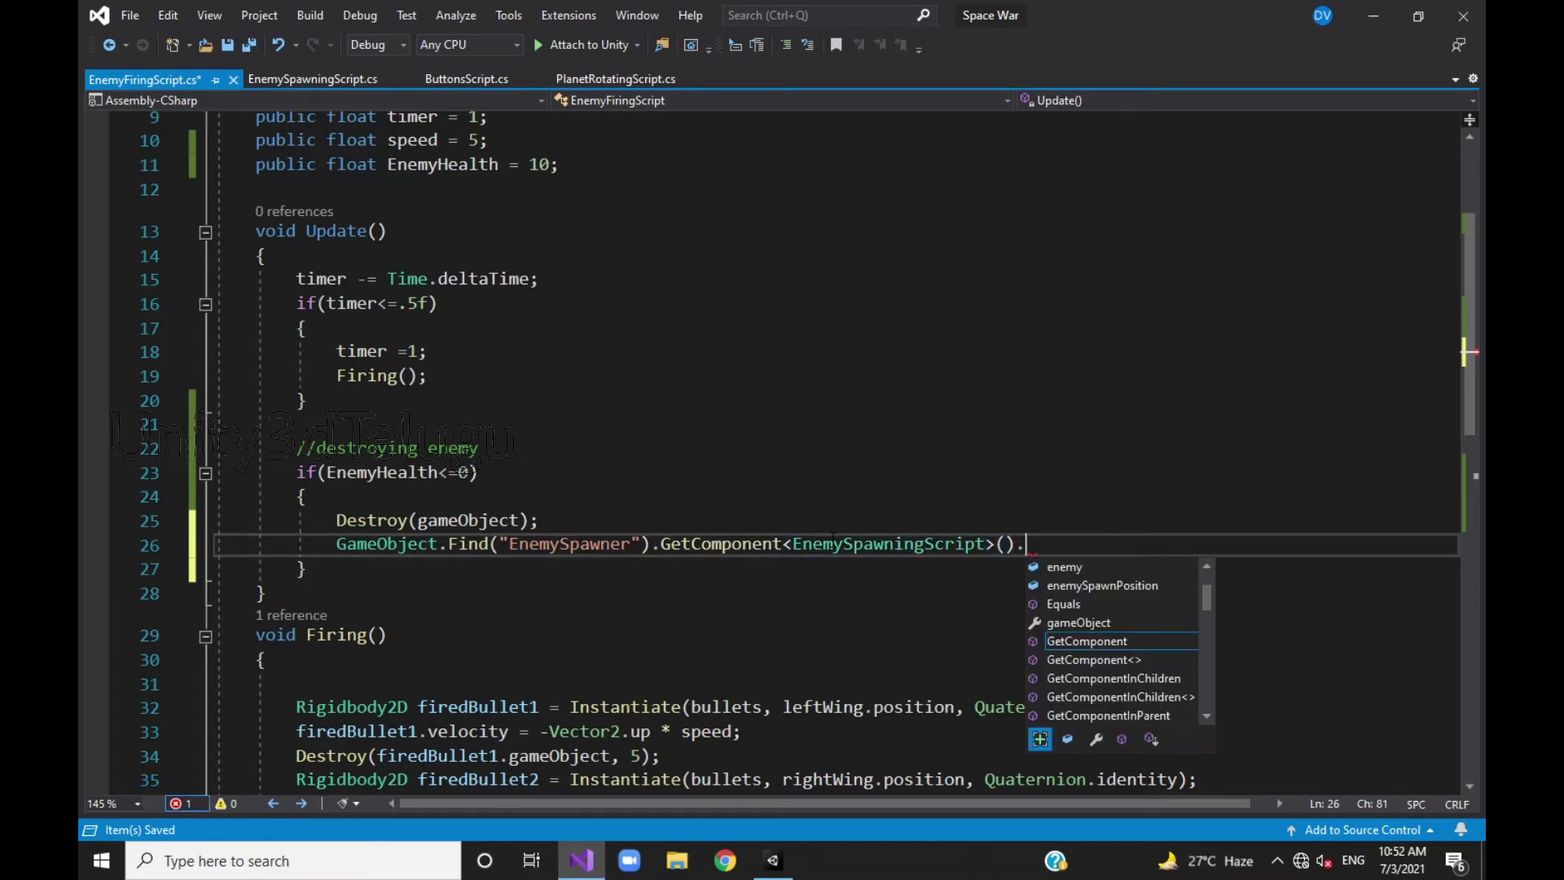
text(Sp)
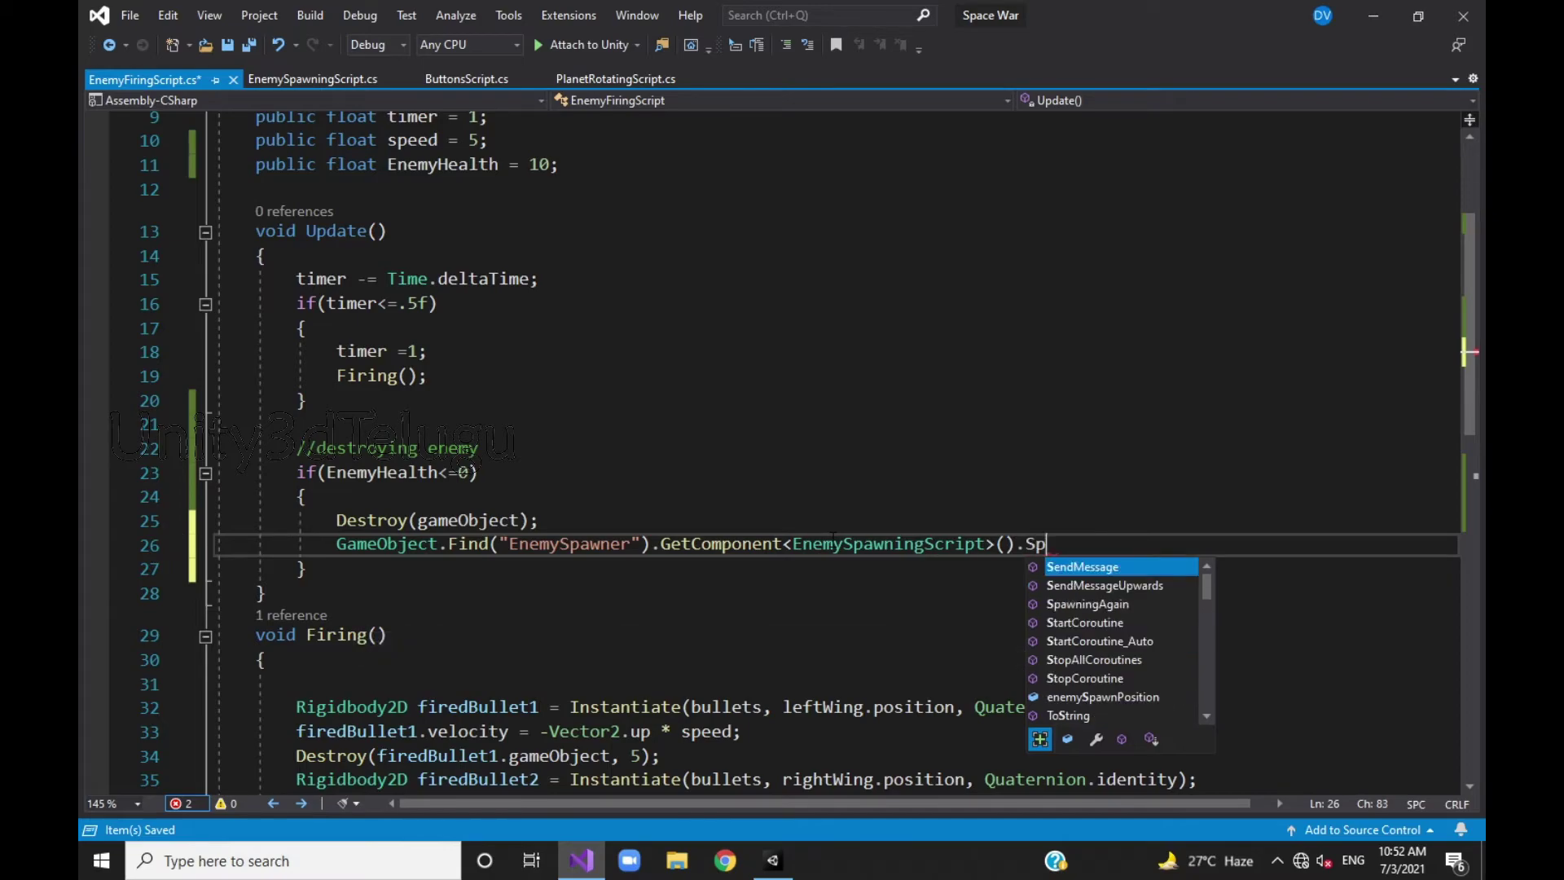
key(Tab)
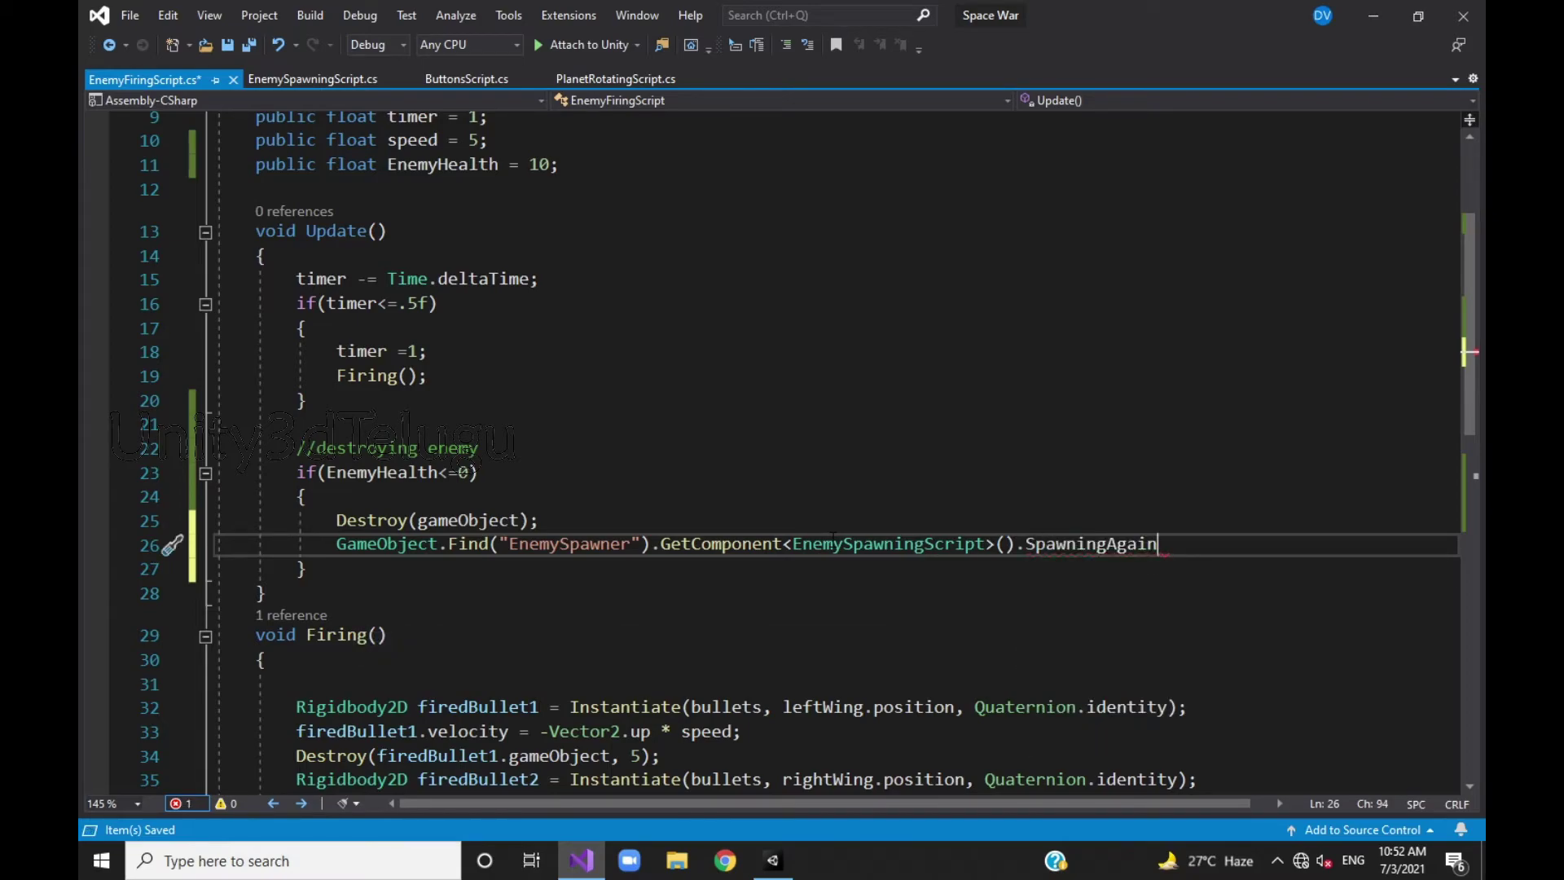
text(();)
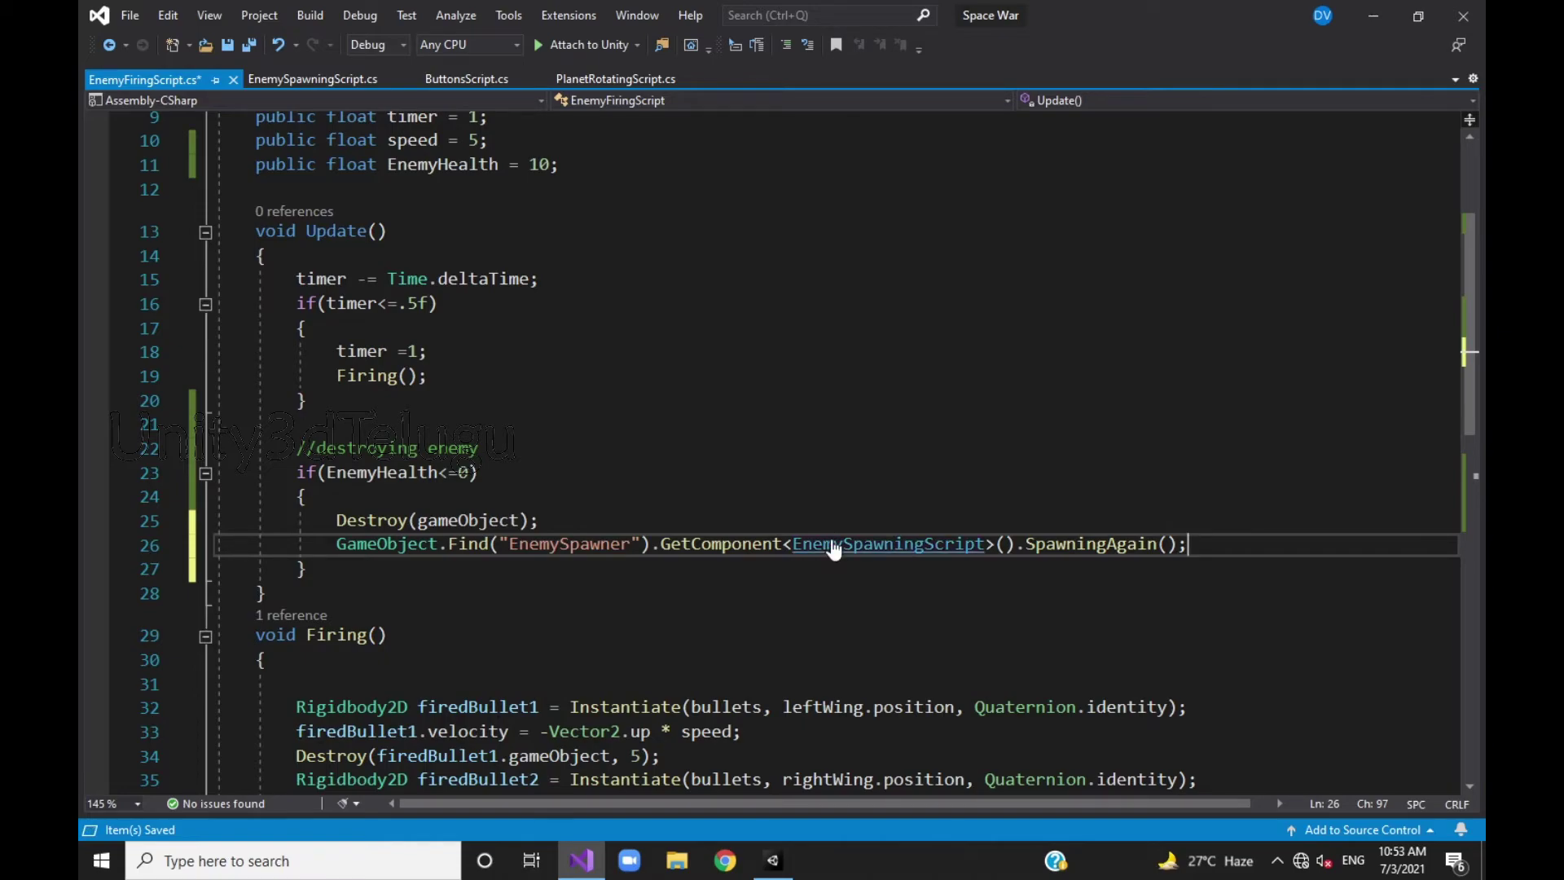
key(ctrl+s)
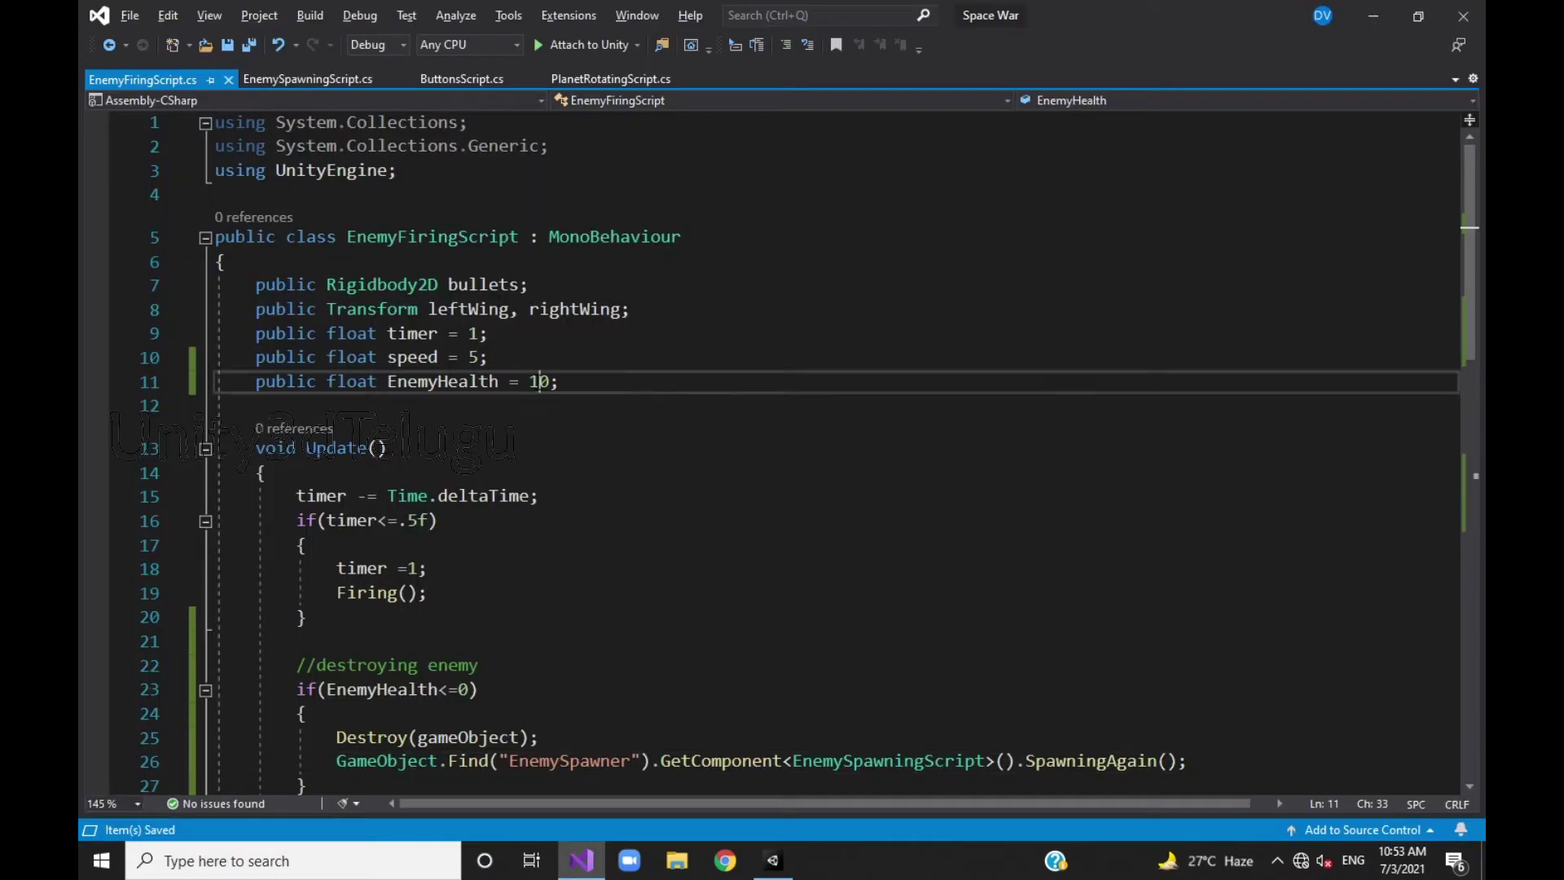
Change EnemyHealth's starting value to 20 and save the script.
click(531, 382)
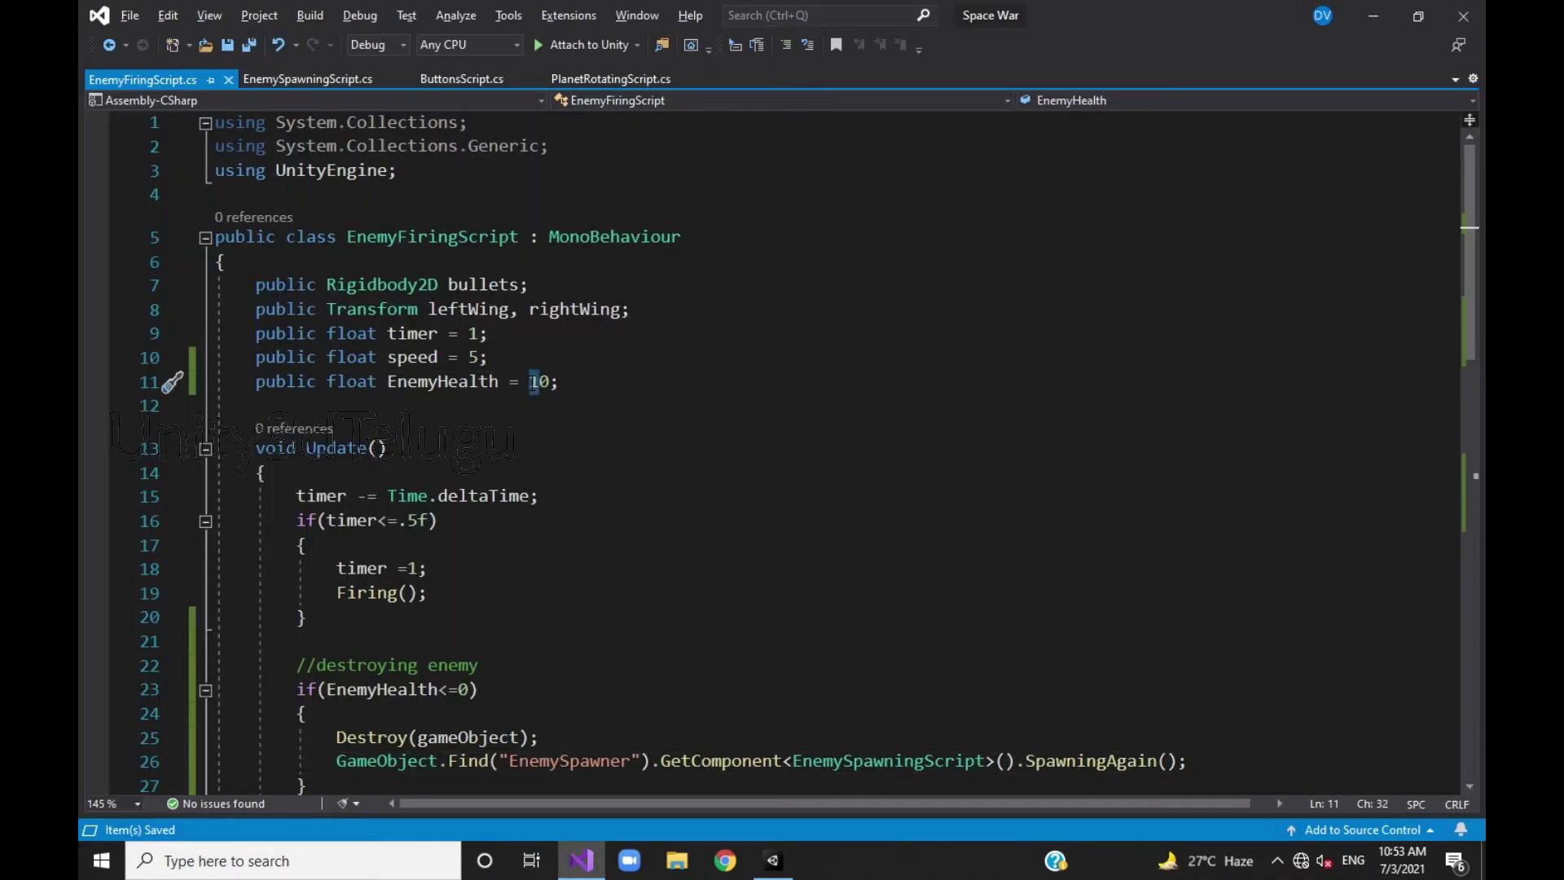
key(Delete)
text(2)
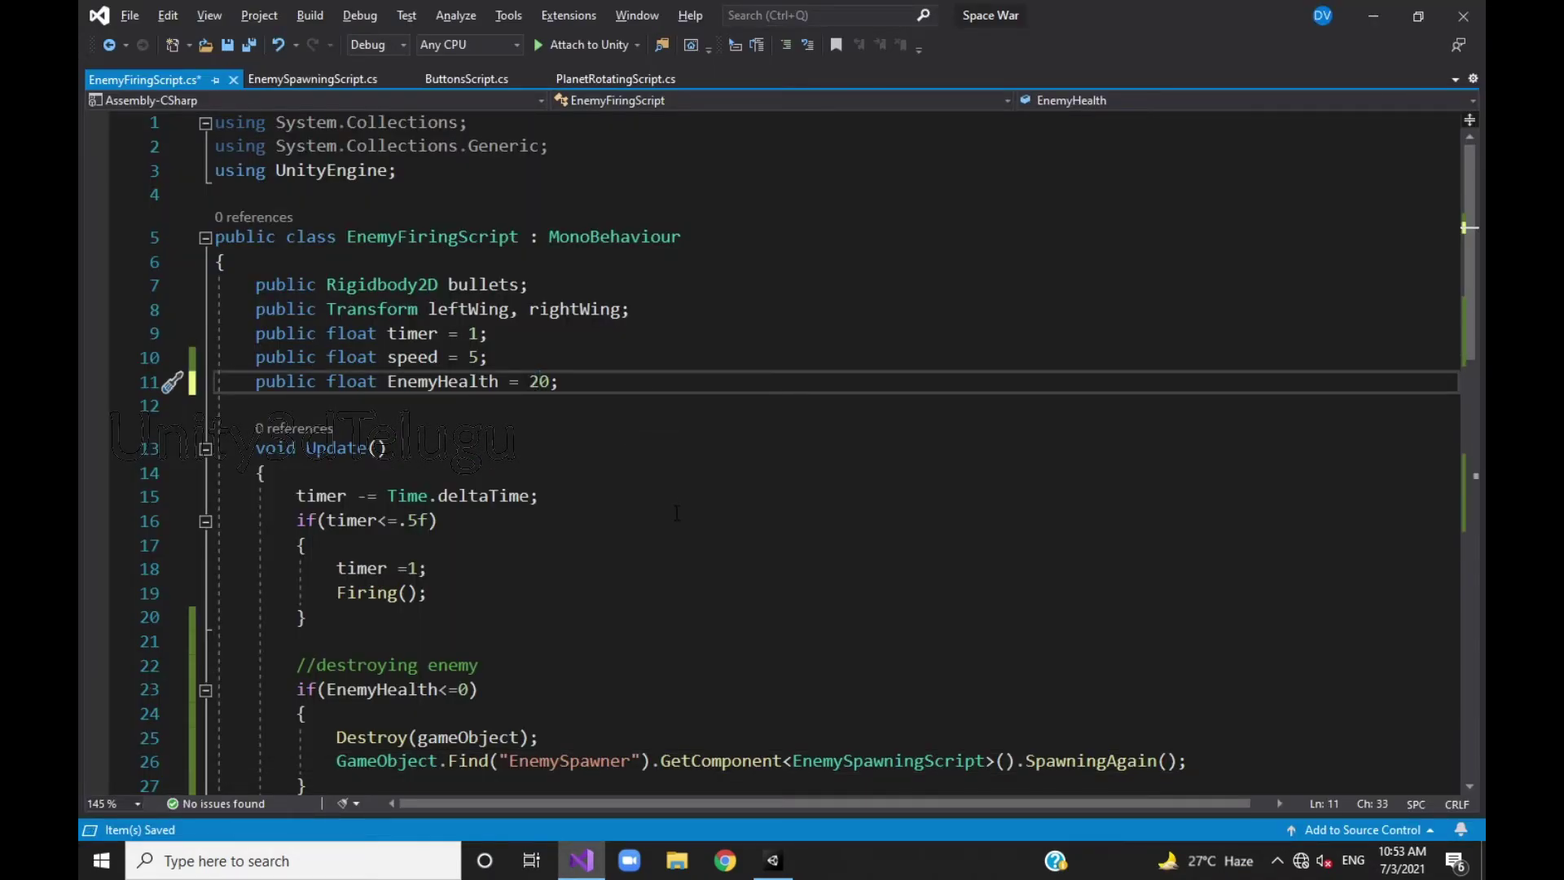
key(ctrl+s)
key(alt+Tab)
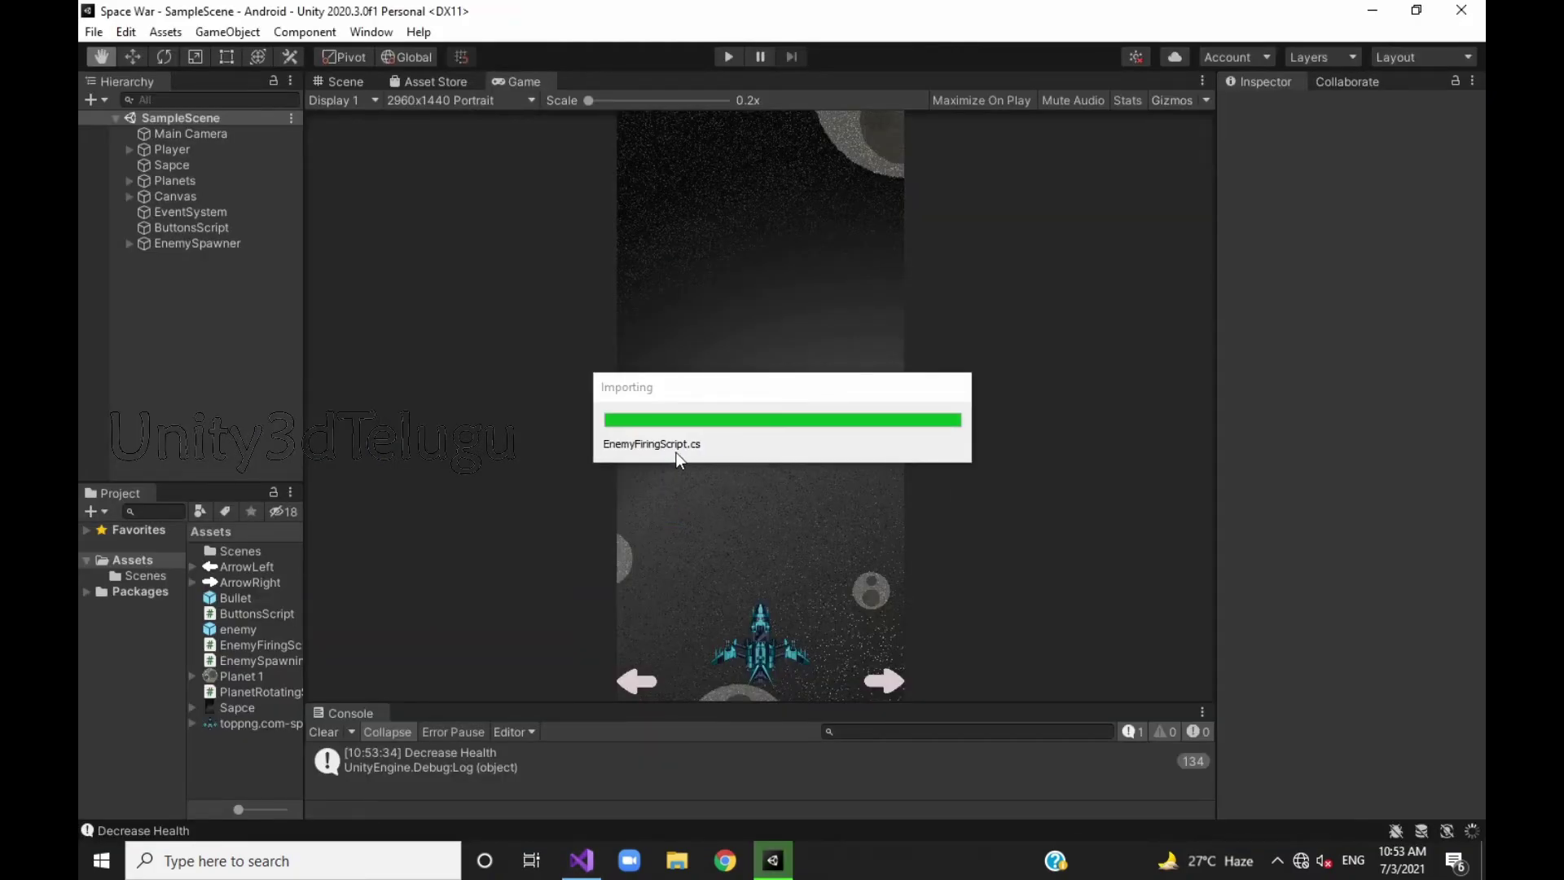
Play the game and move the player ship right, then left, while the enemy fires.
click(729, 57)
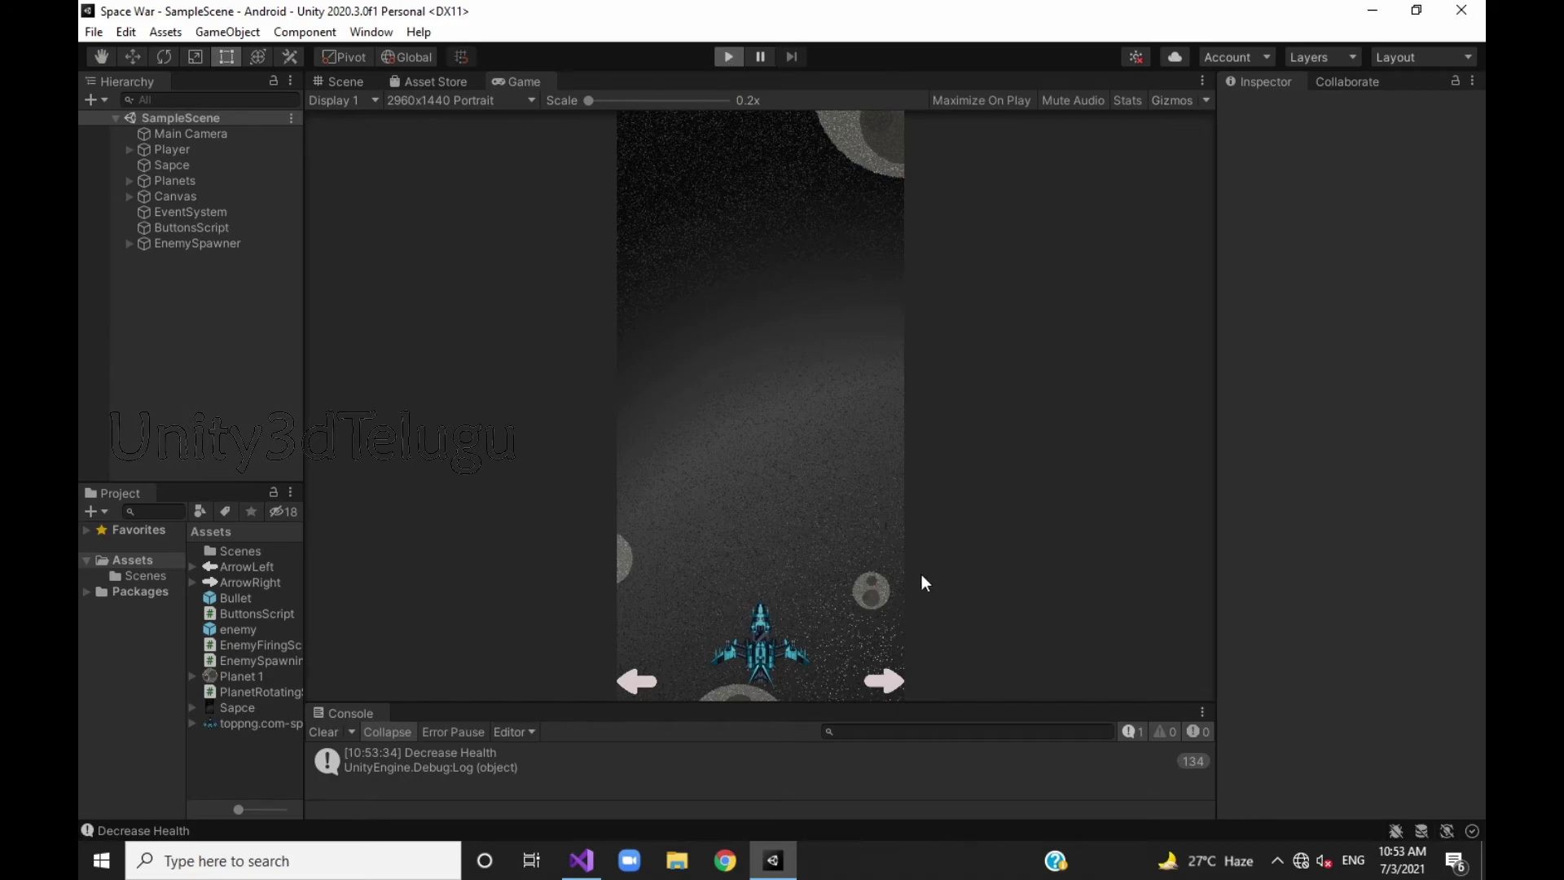
click(888, 675)
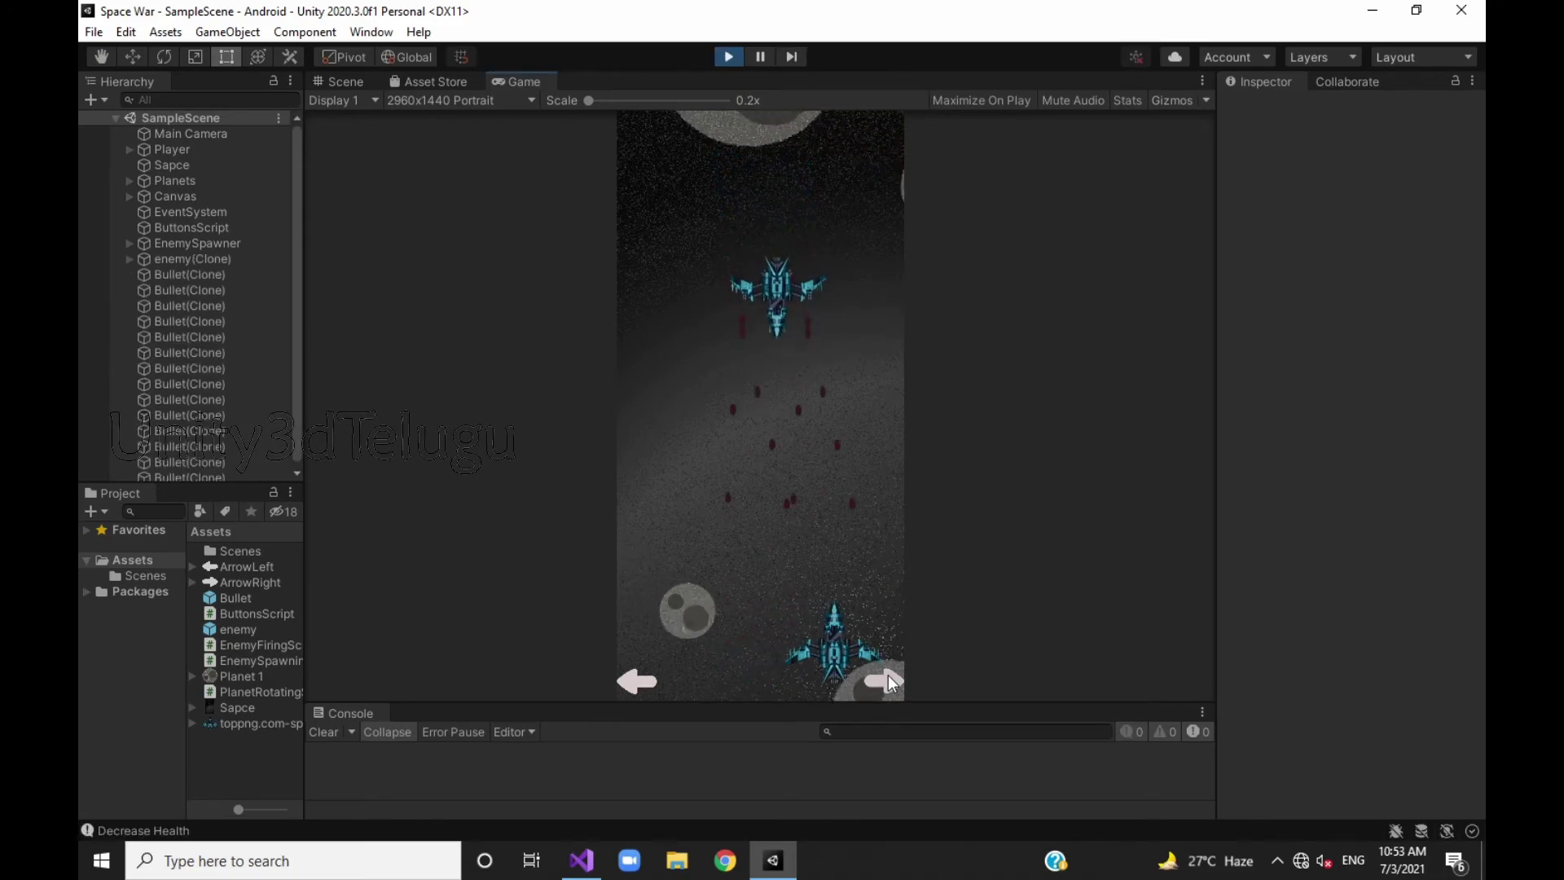
click(636, 681)
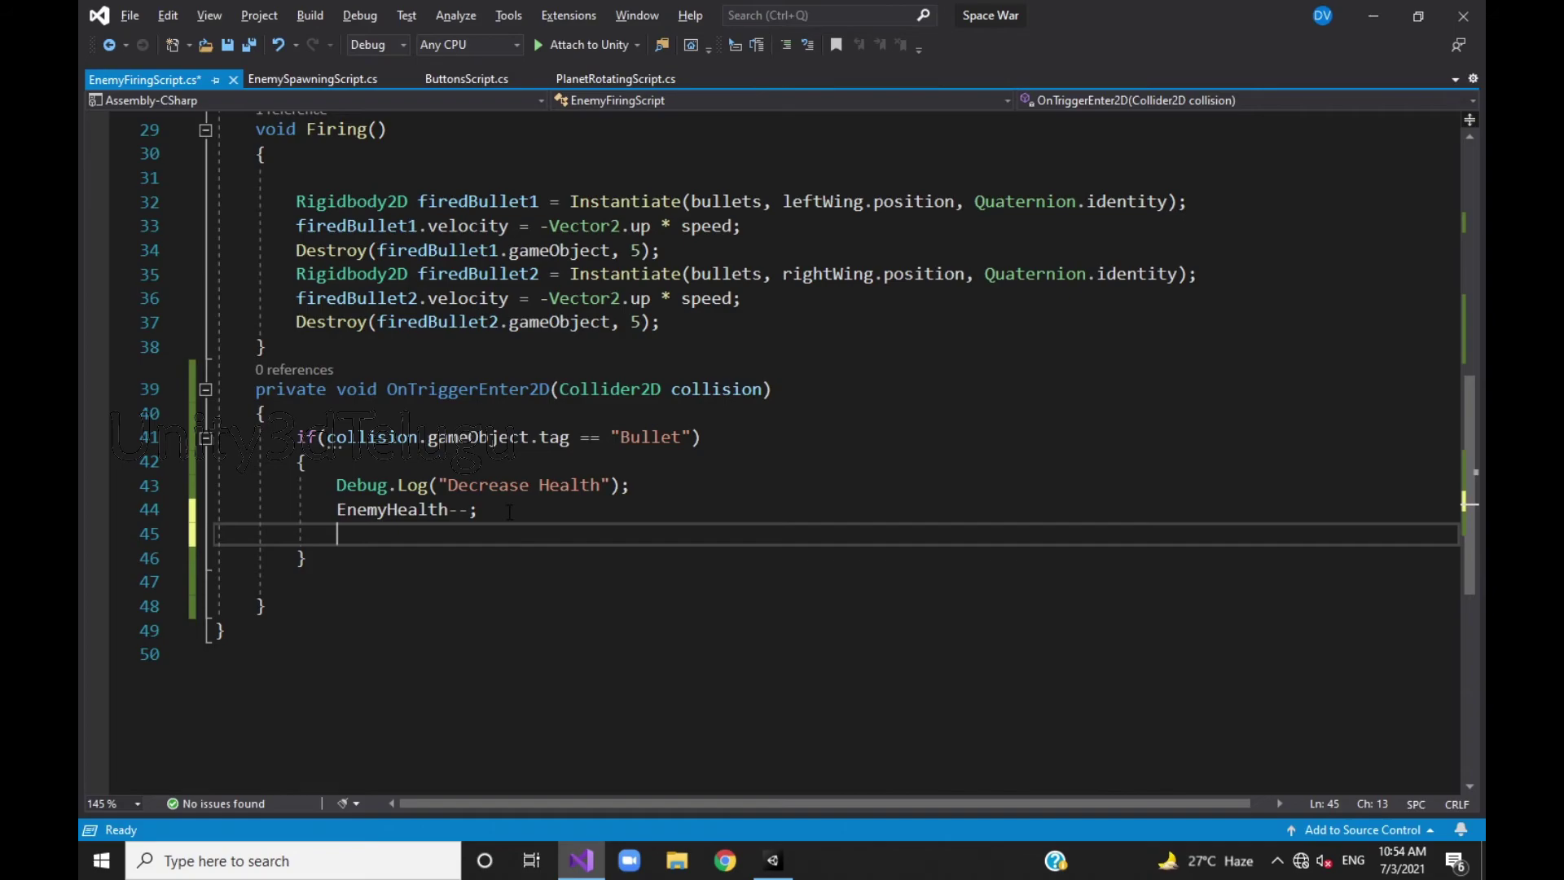
Add Destroy(collision.gameObject); in OnTriggerEnter2D so bullets hitting the enemy are removed.
text(Destro)
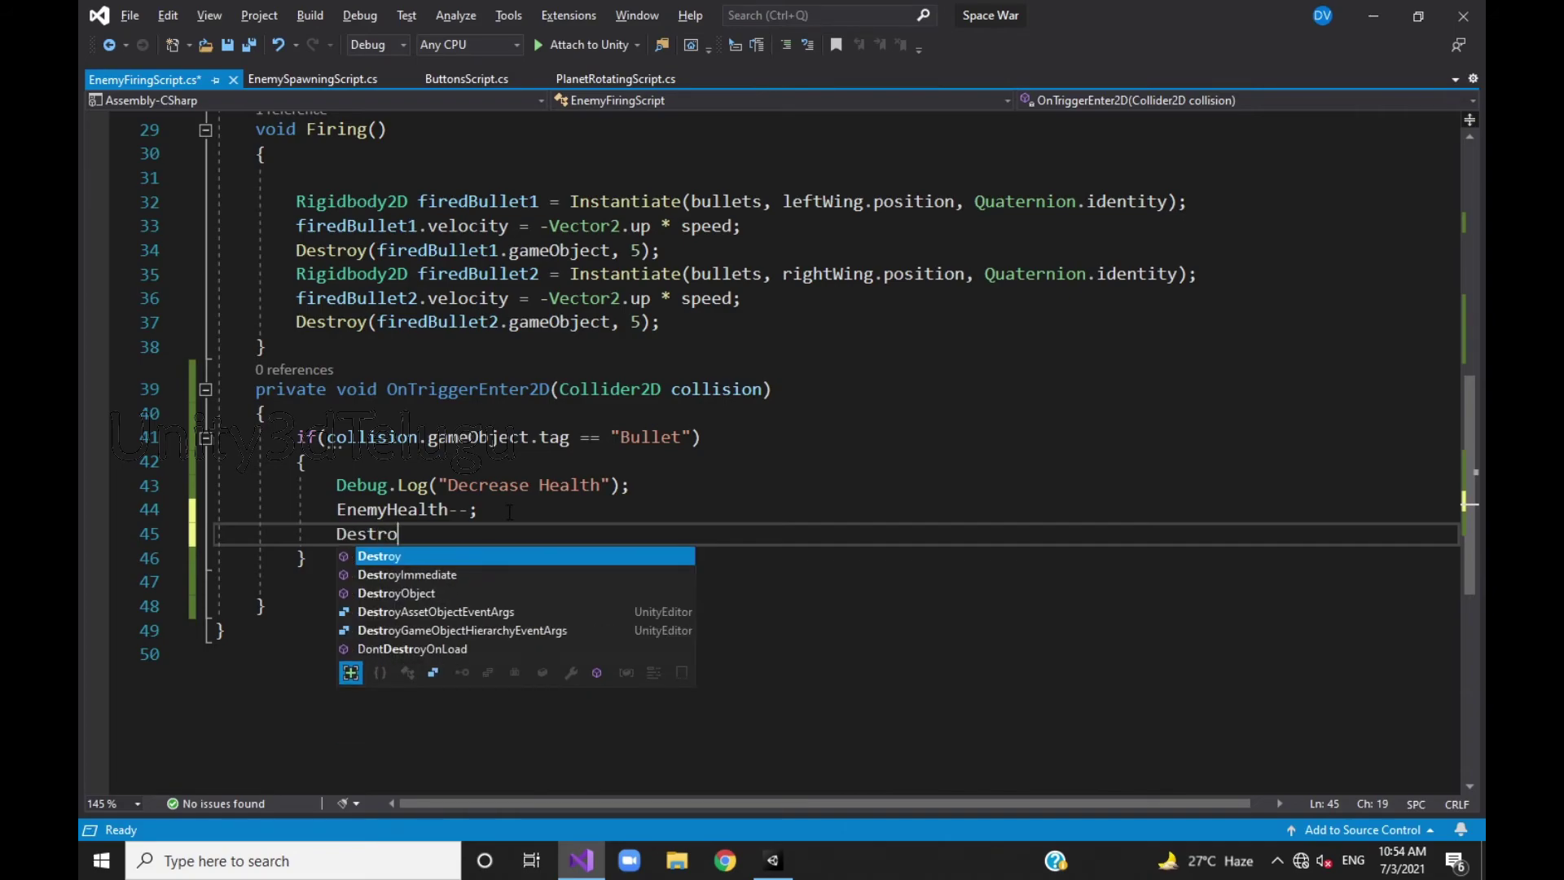
text(y()
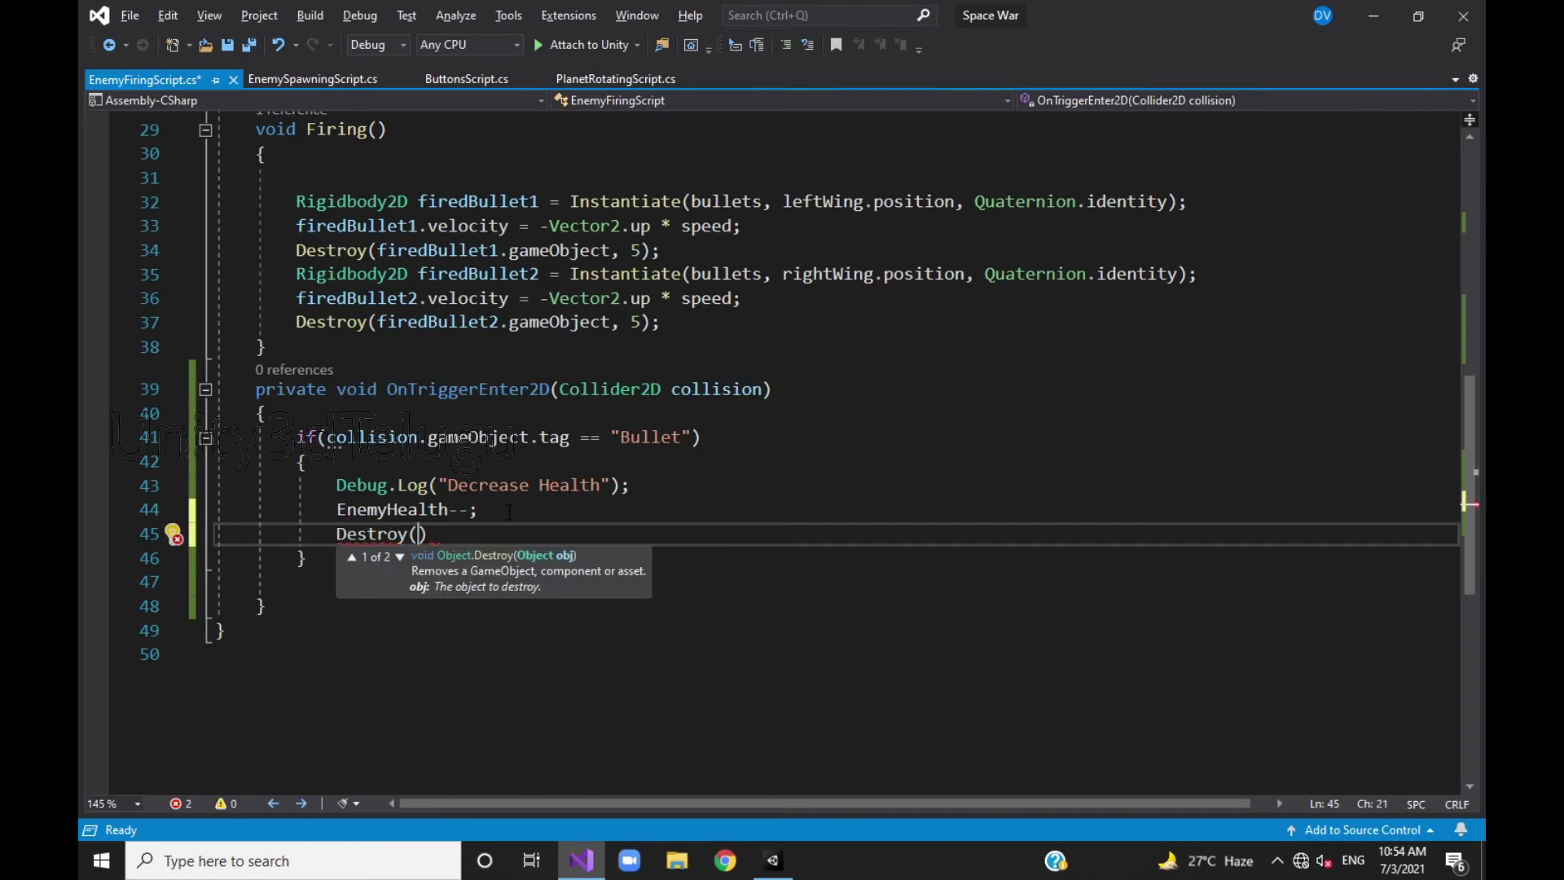
text(col)
key(Tab)
text(.g)
key(Tab)
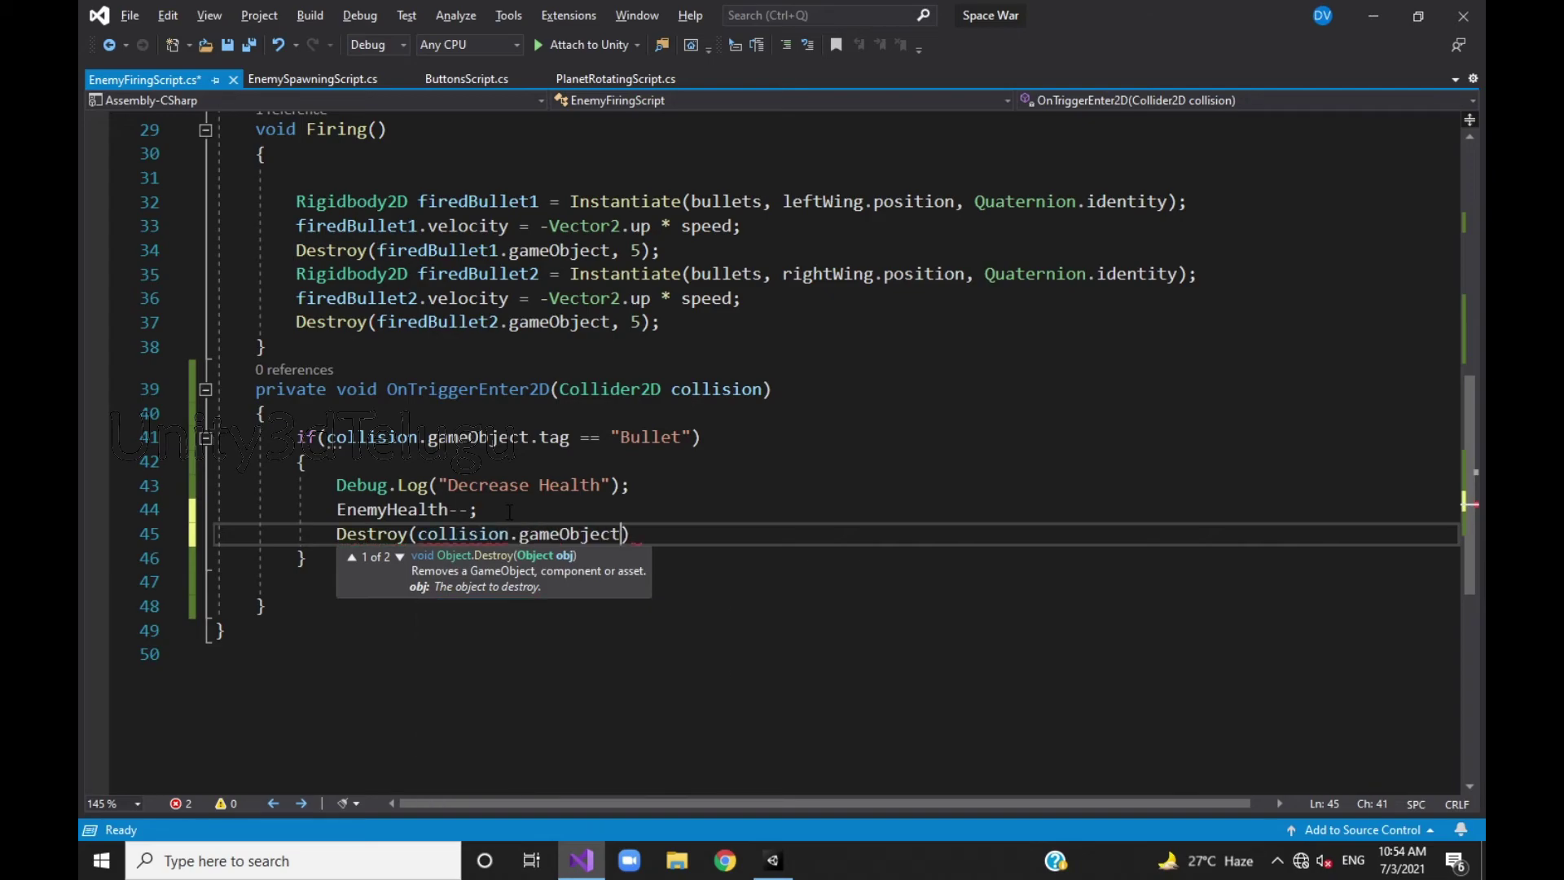
text();)
key(alt+Tab)
Set the enemy prefab's Sprite Renderer colour to red.
scroll(1374, 604, up, 5)
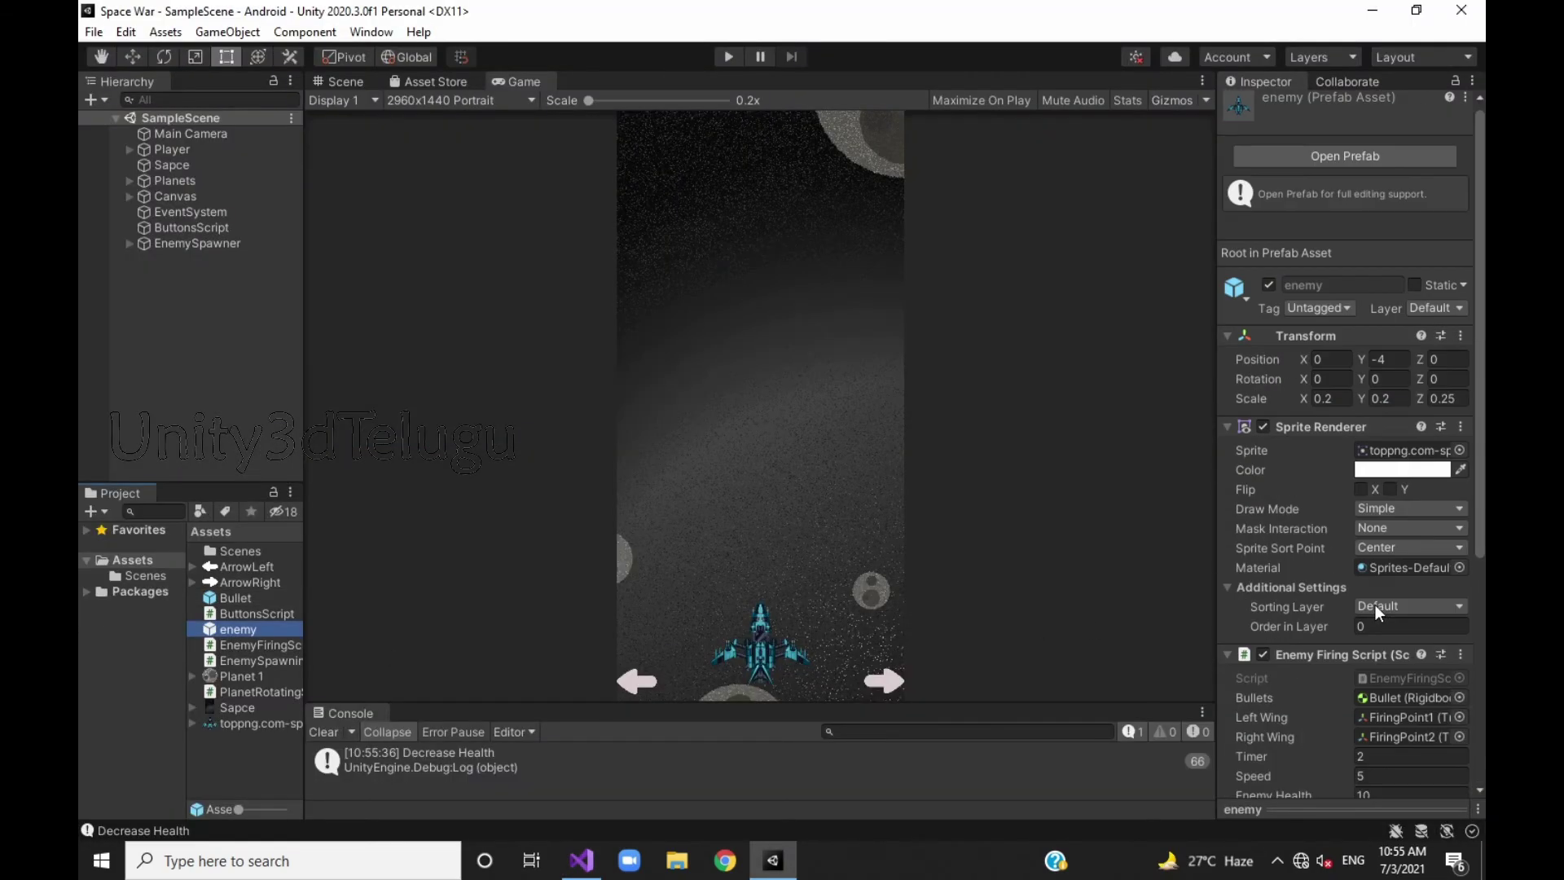
click(1344, 476)
mouse_move(1351, 492)
mouse_down()
mouse_move(1383, 500)
mouse_move(1430, 478)
mouse_up()
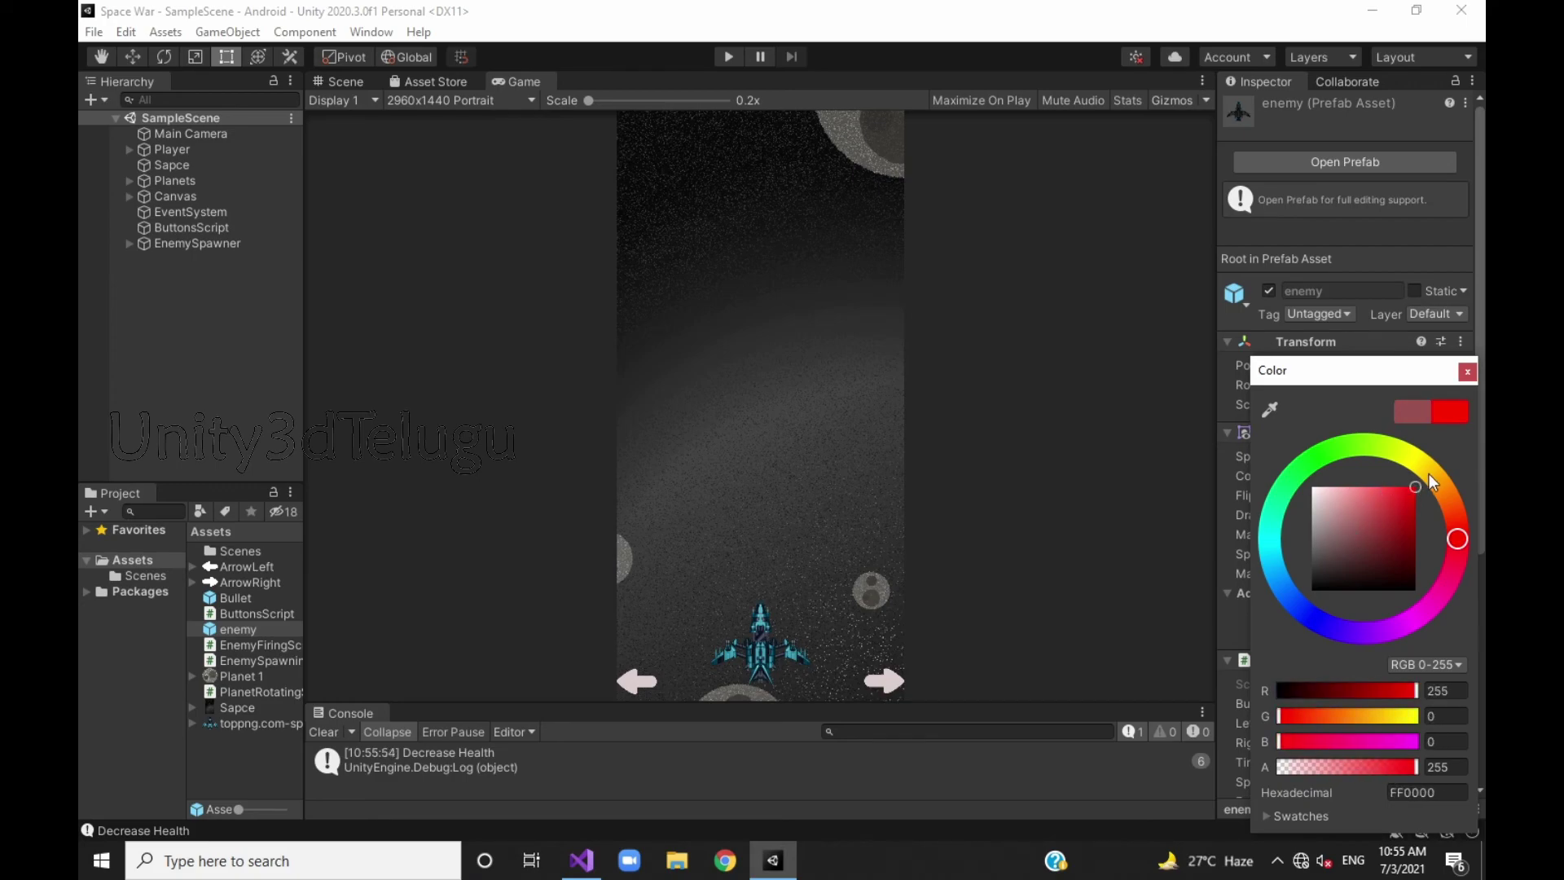
click(1470, 373)
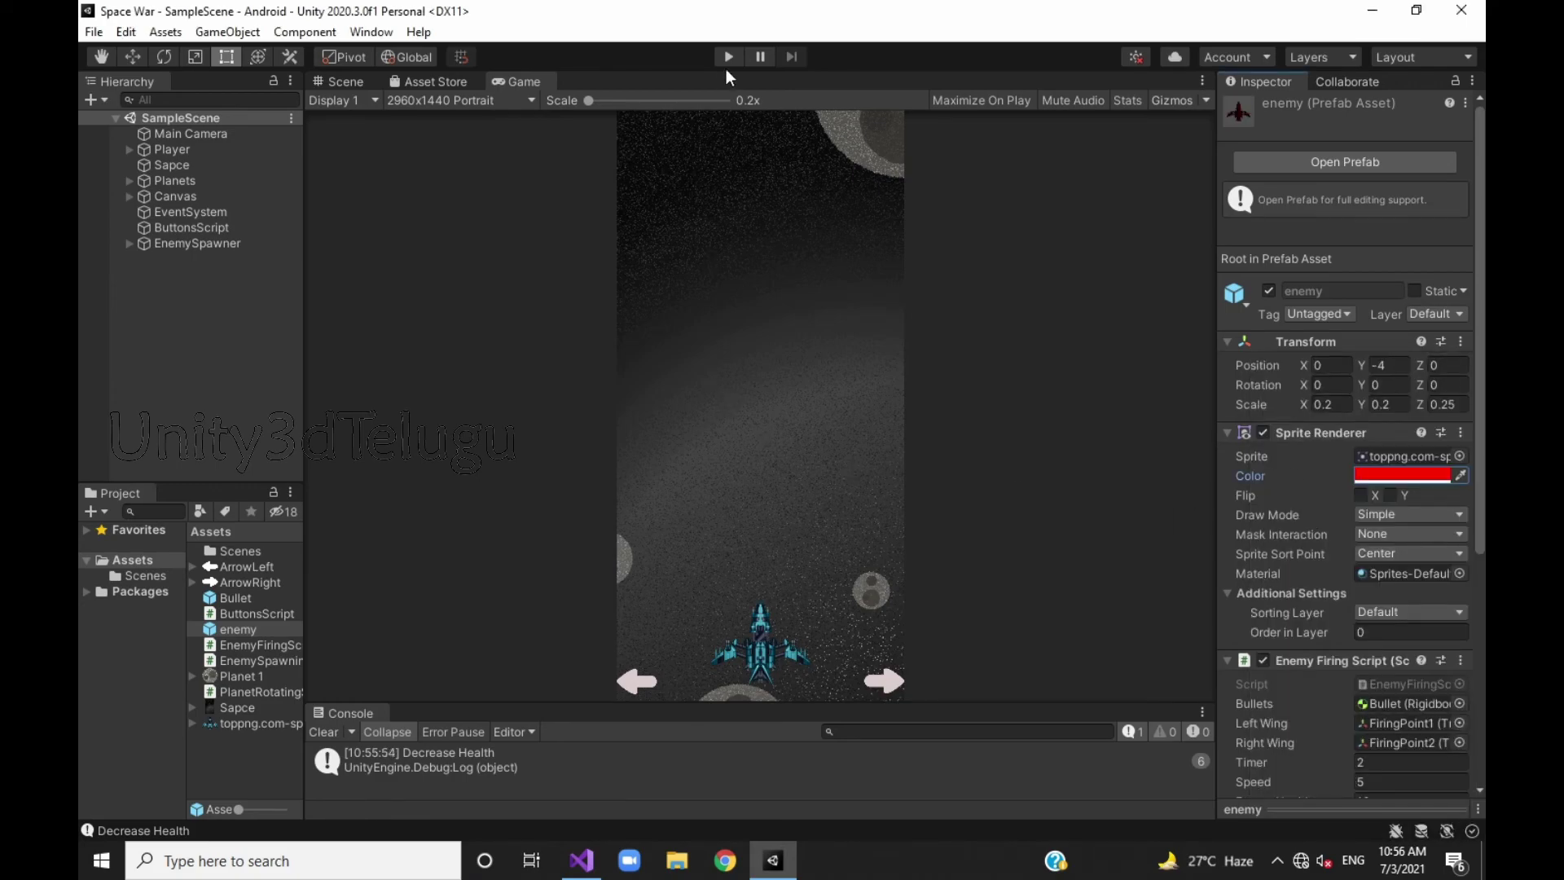
Play-test, steering the ship left and right to shoot the respawning red enemy, then stop.
click(725, 62)
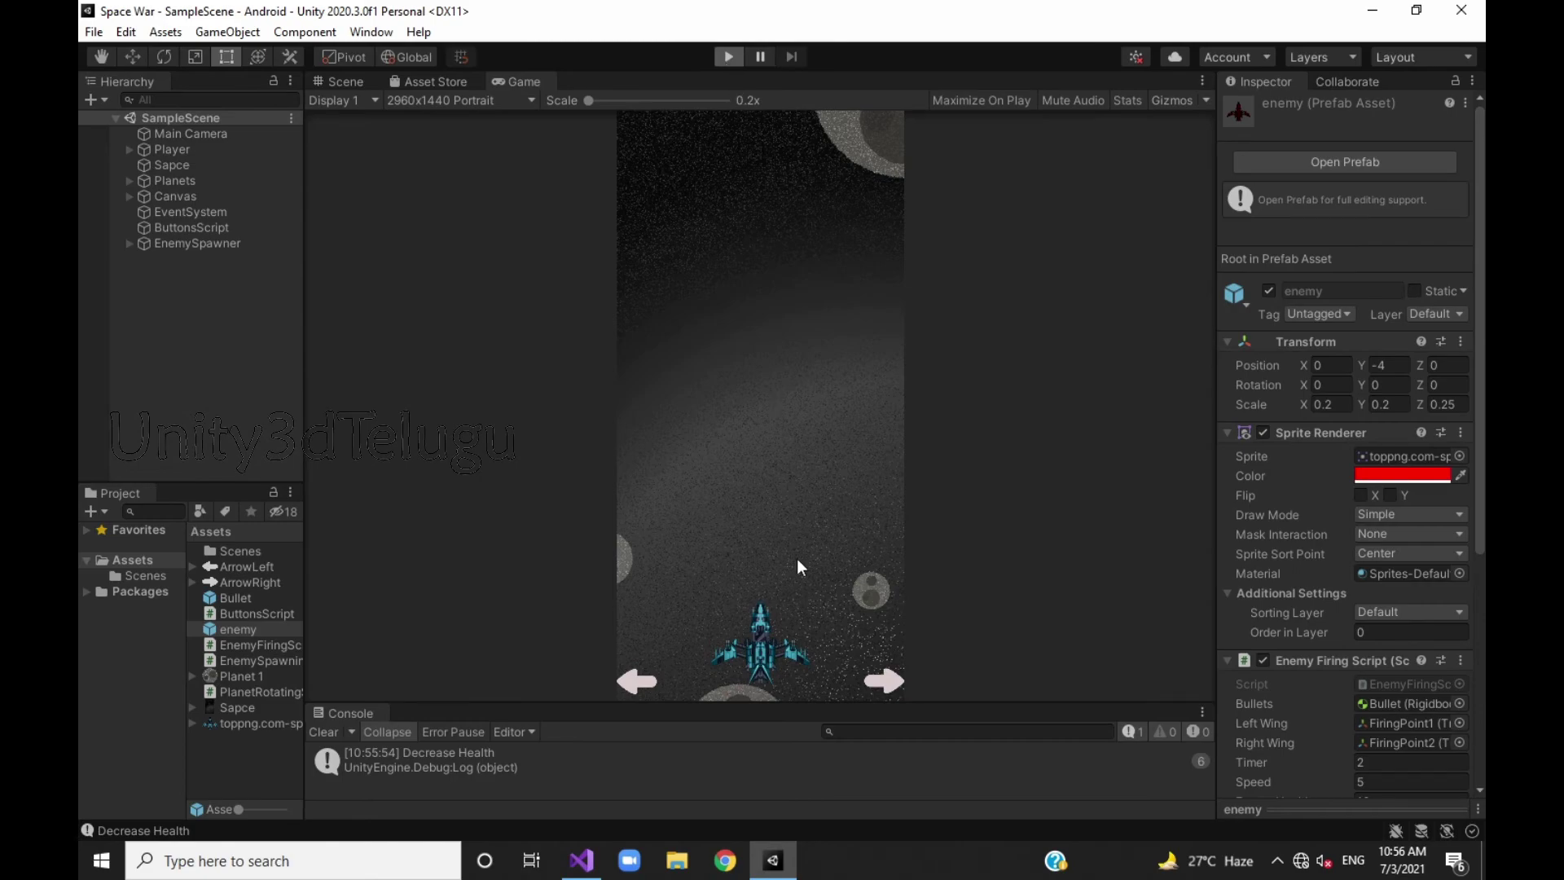
click(888, 677)
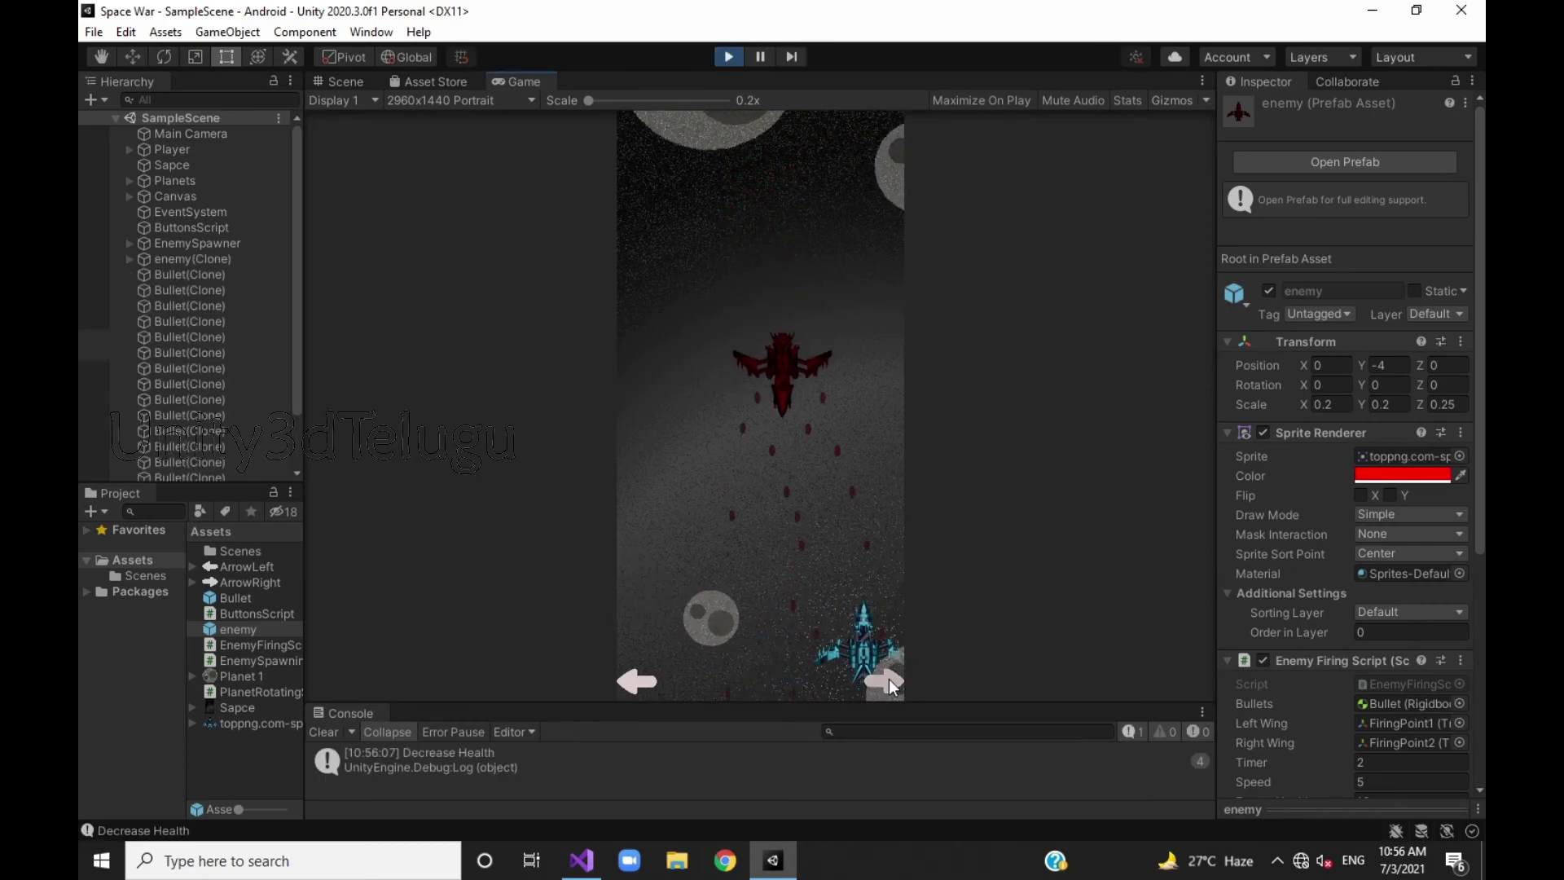
click(637, 678)
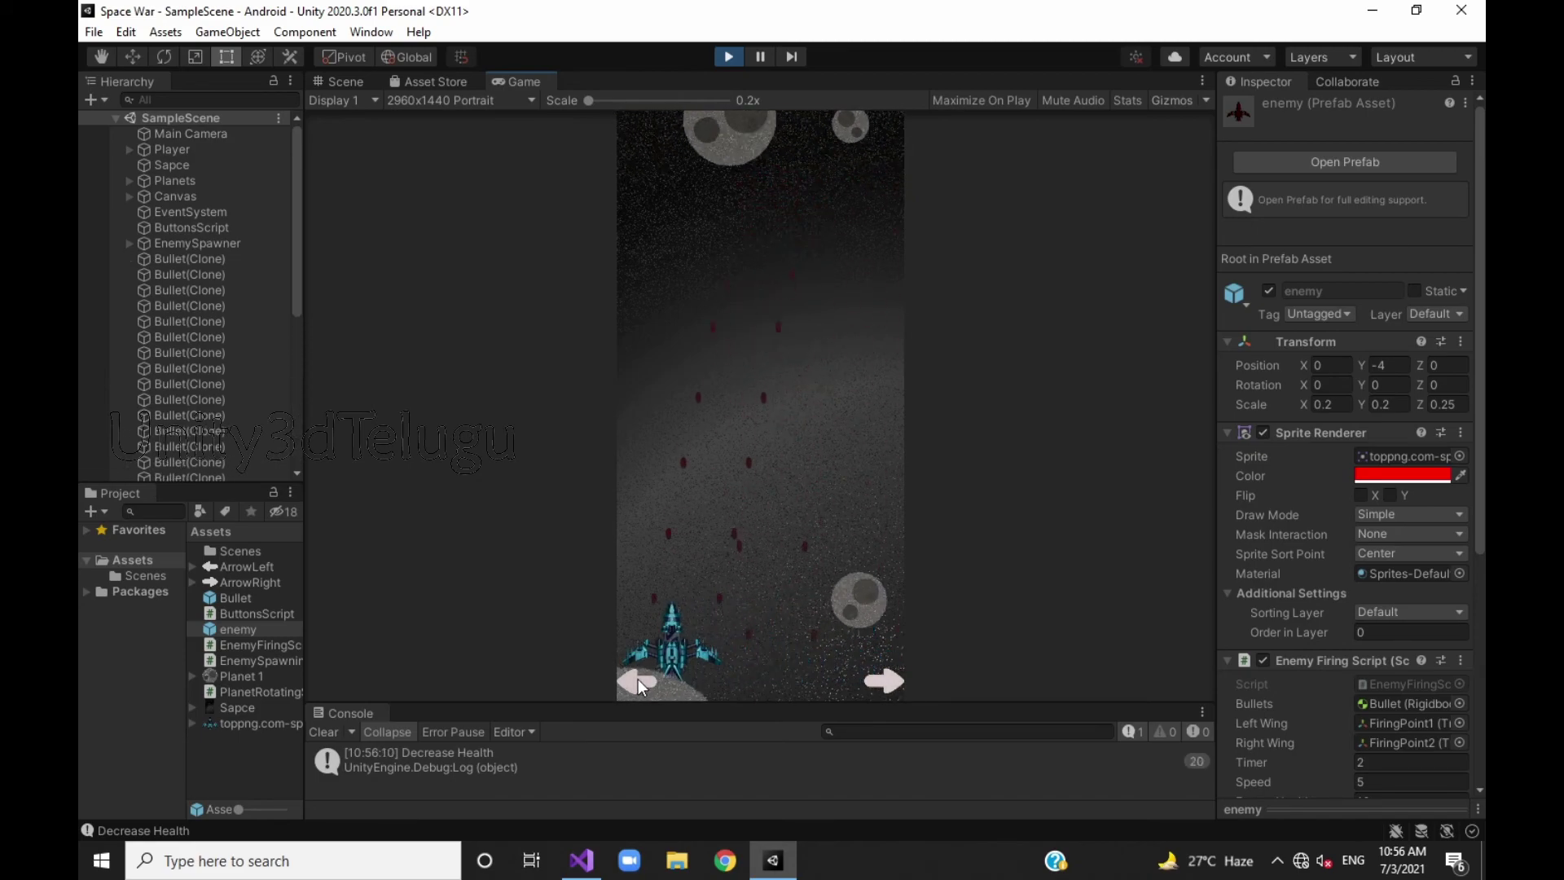
click(882, 681)
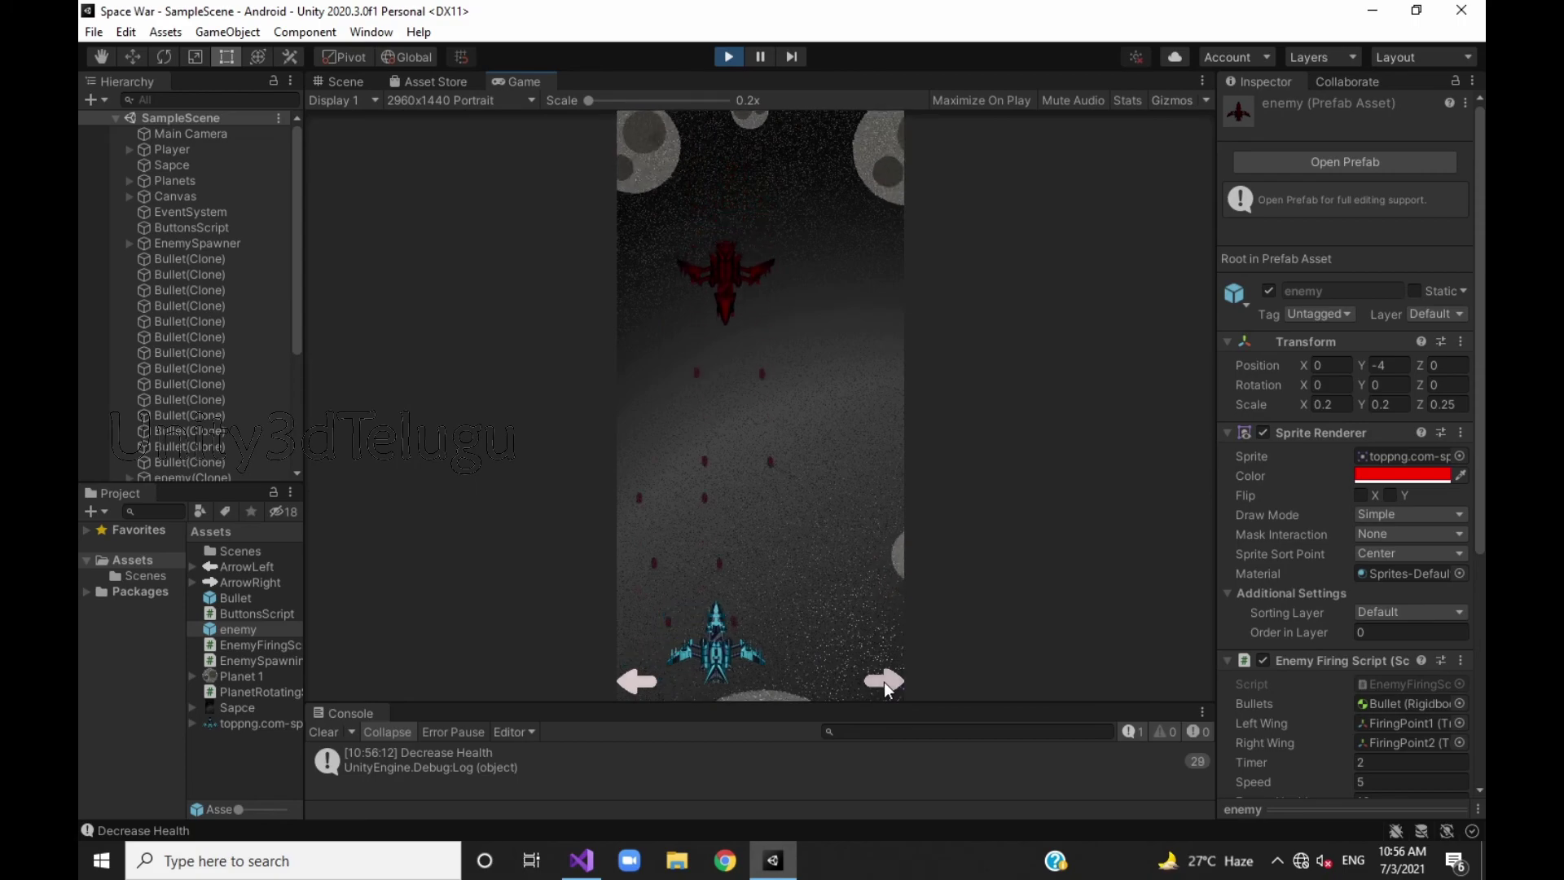
click(632, 682)
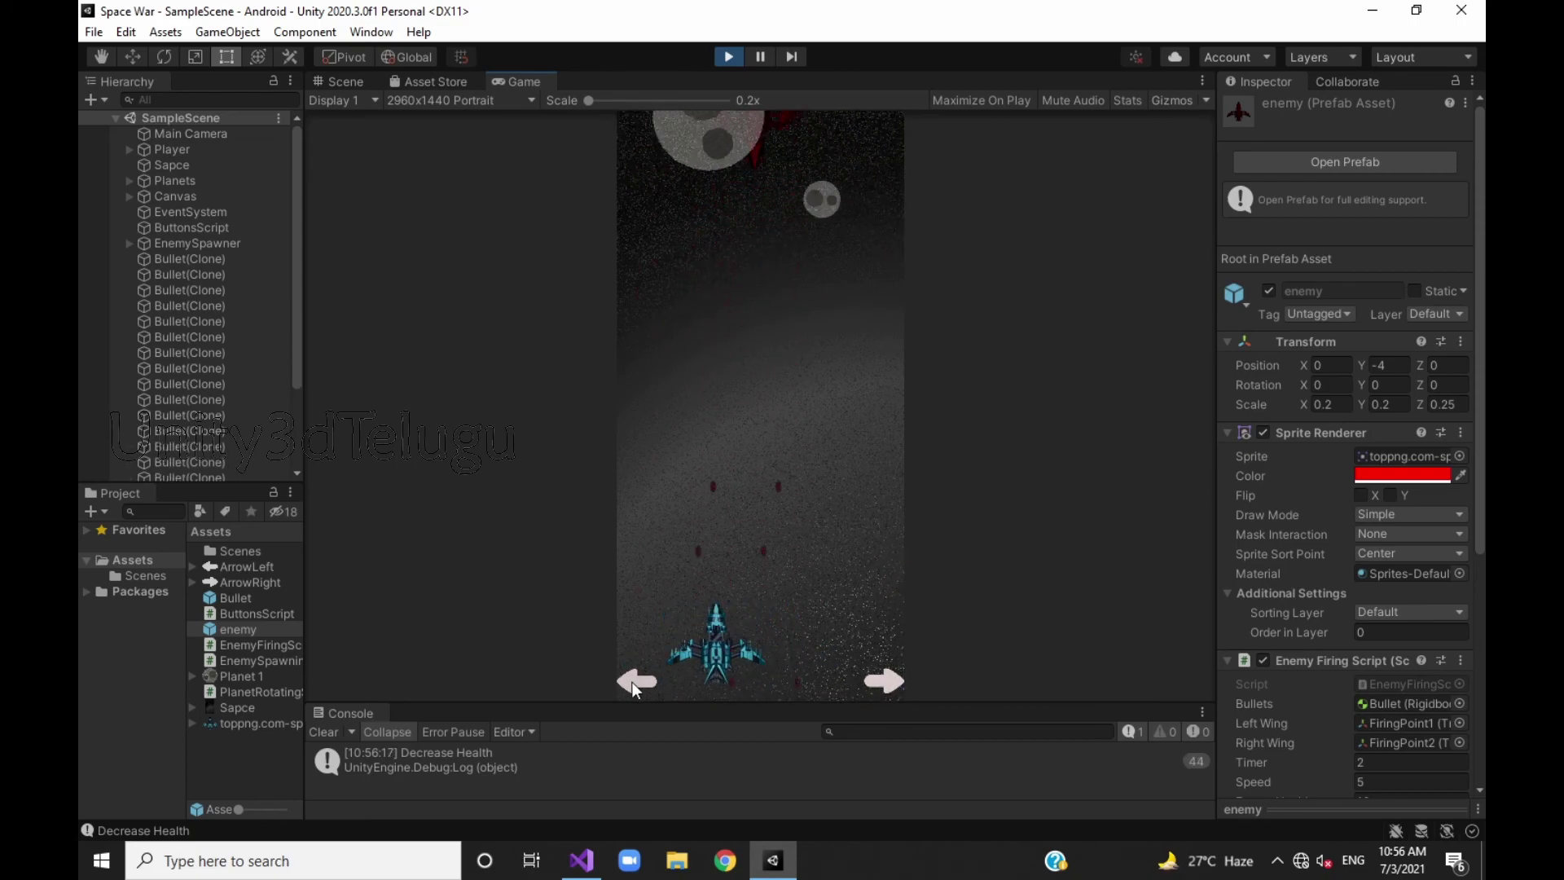
click(887, 685)
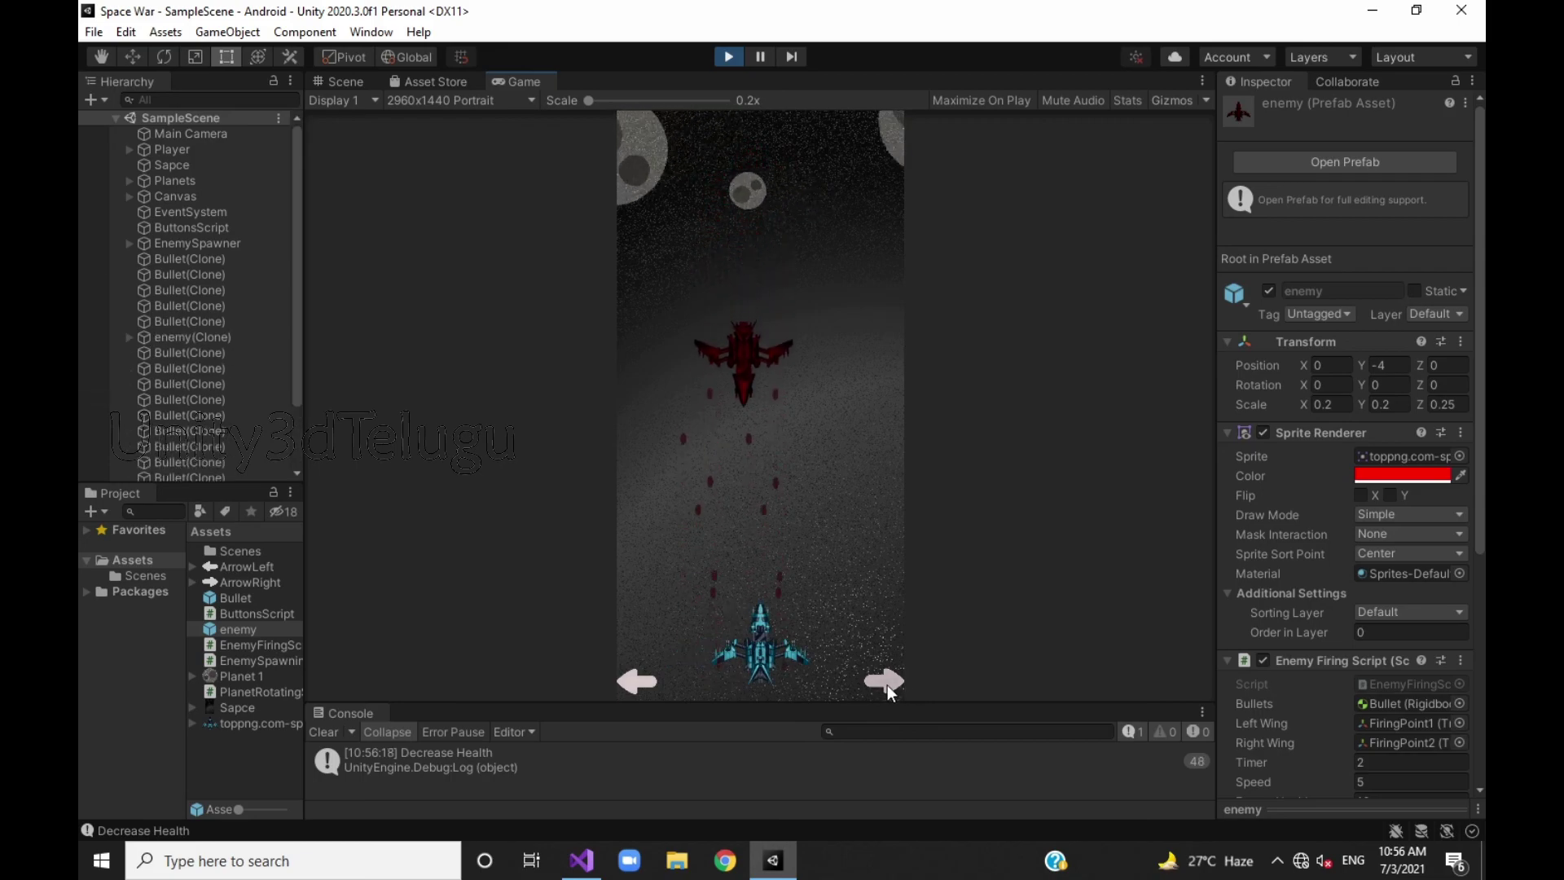
click(629, 677)
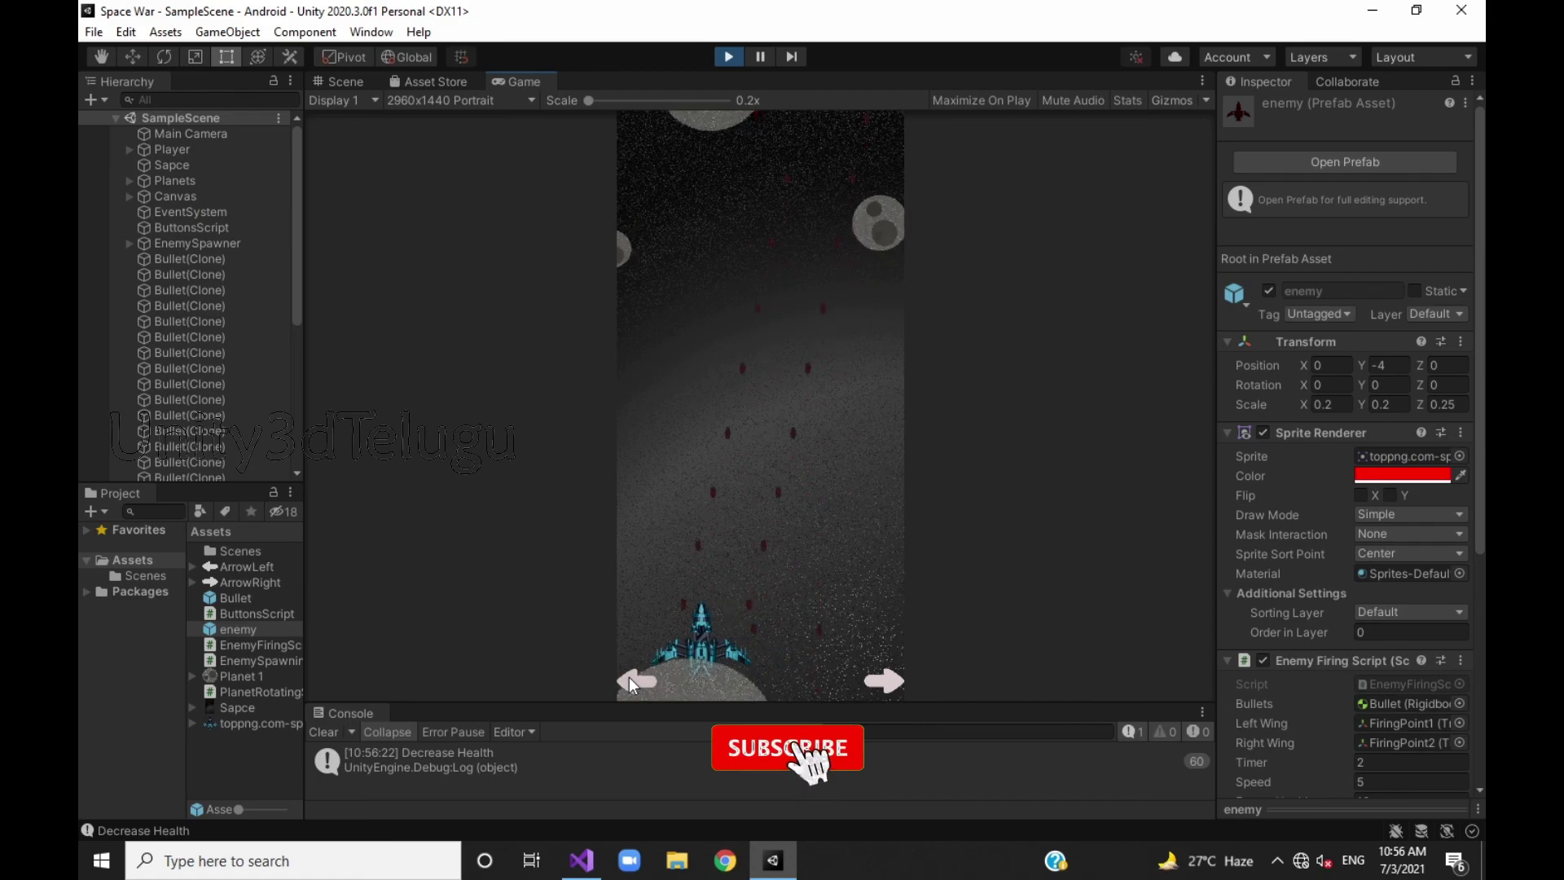
click(733, 65)
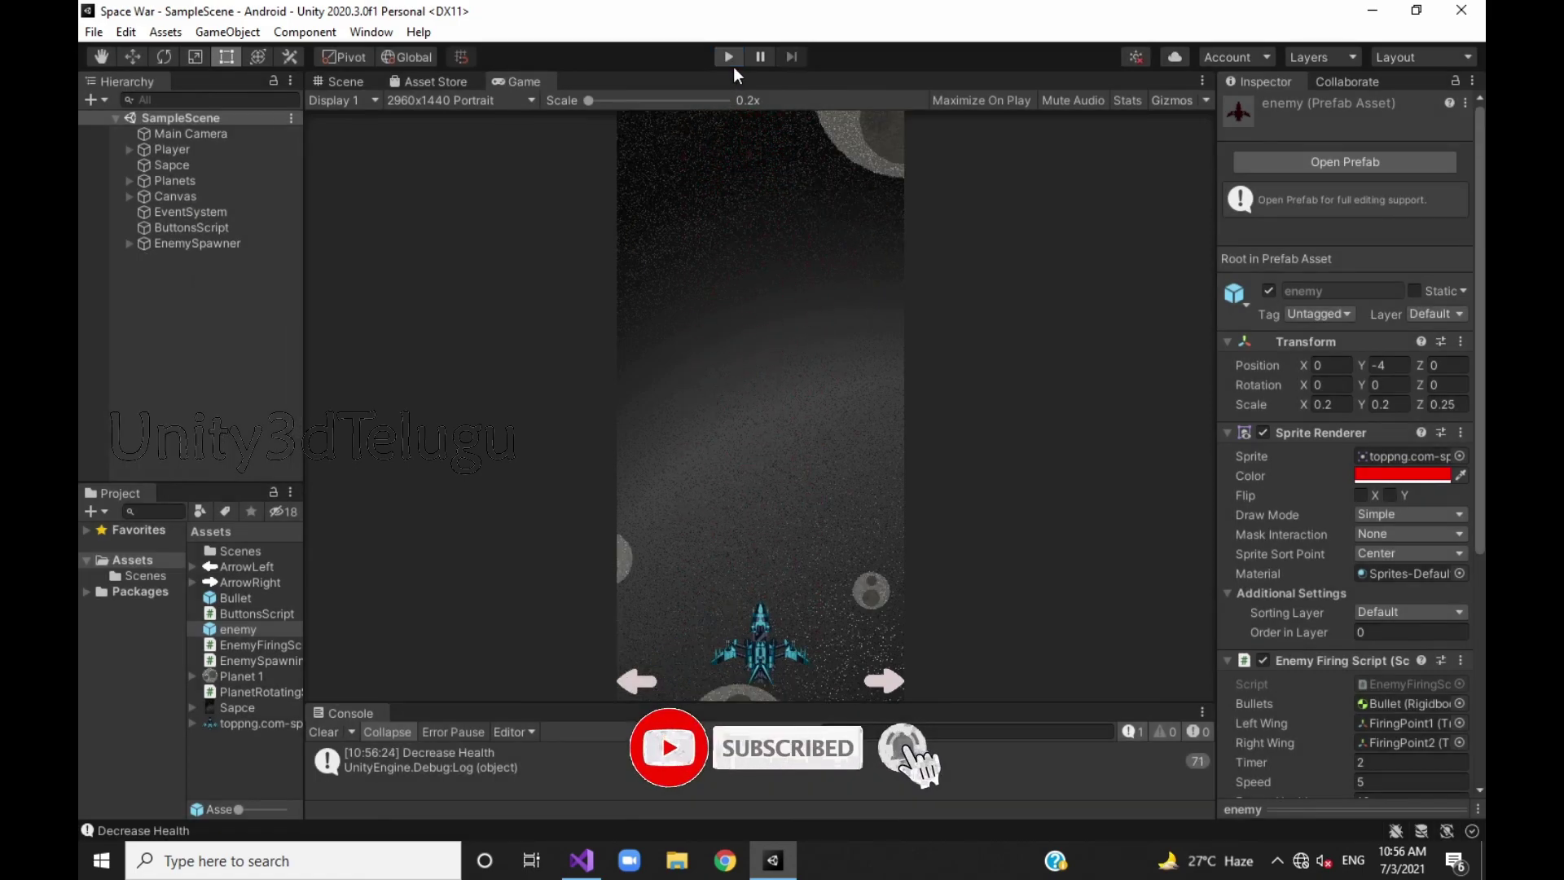